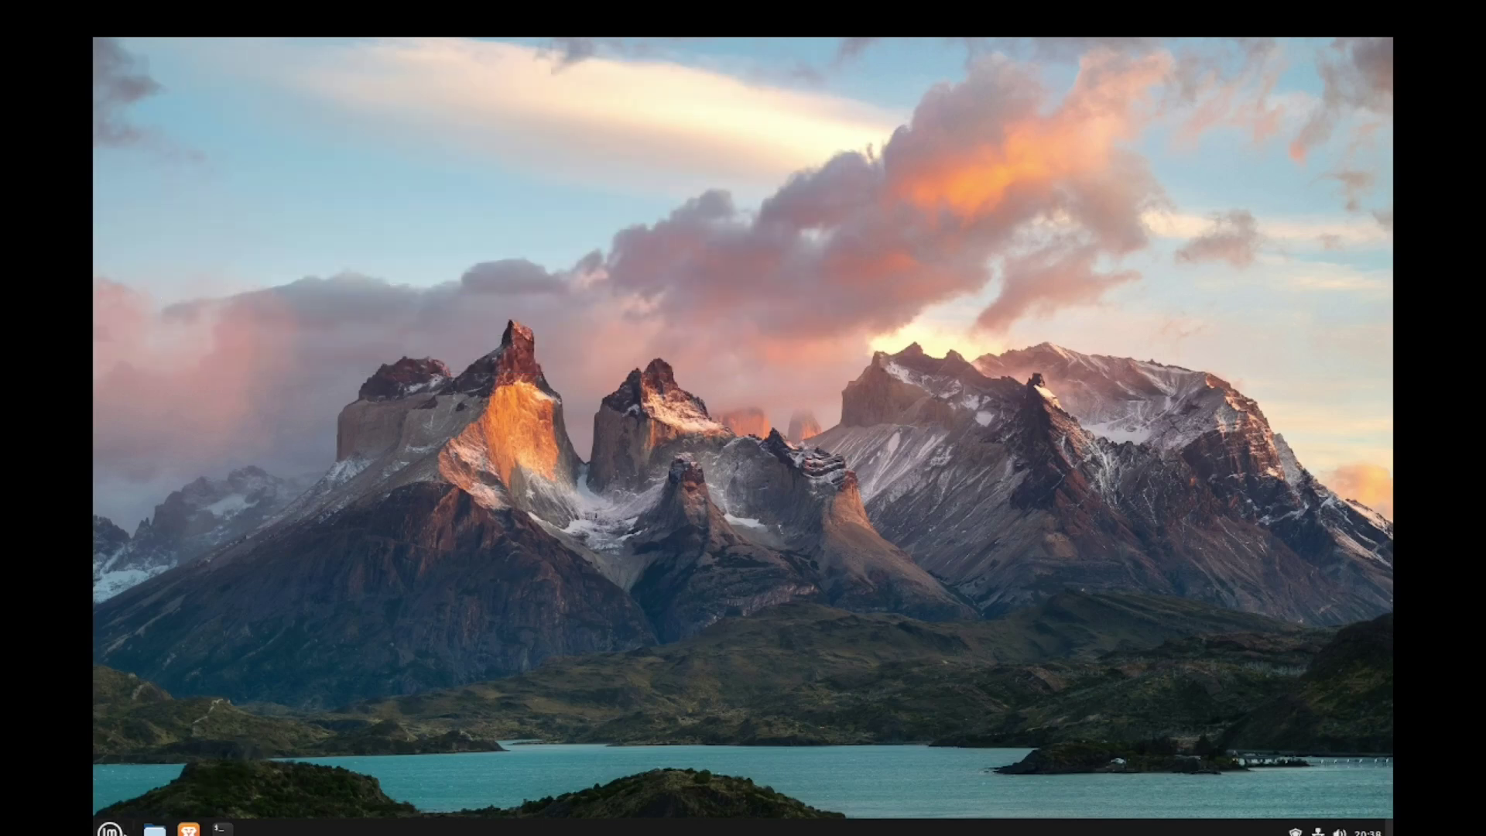
- Launch the Software Manager and open the darktable details page
{"action": "left_click", "coordinate": [109, 829]}
{"action": "left_click", "coordinate": [134, 488]}
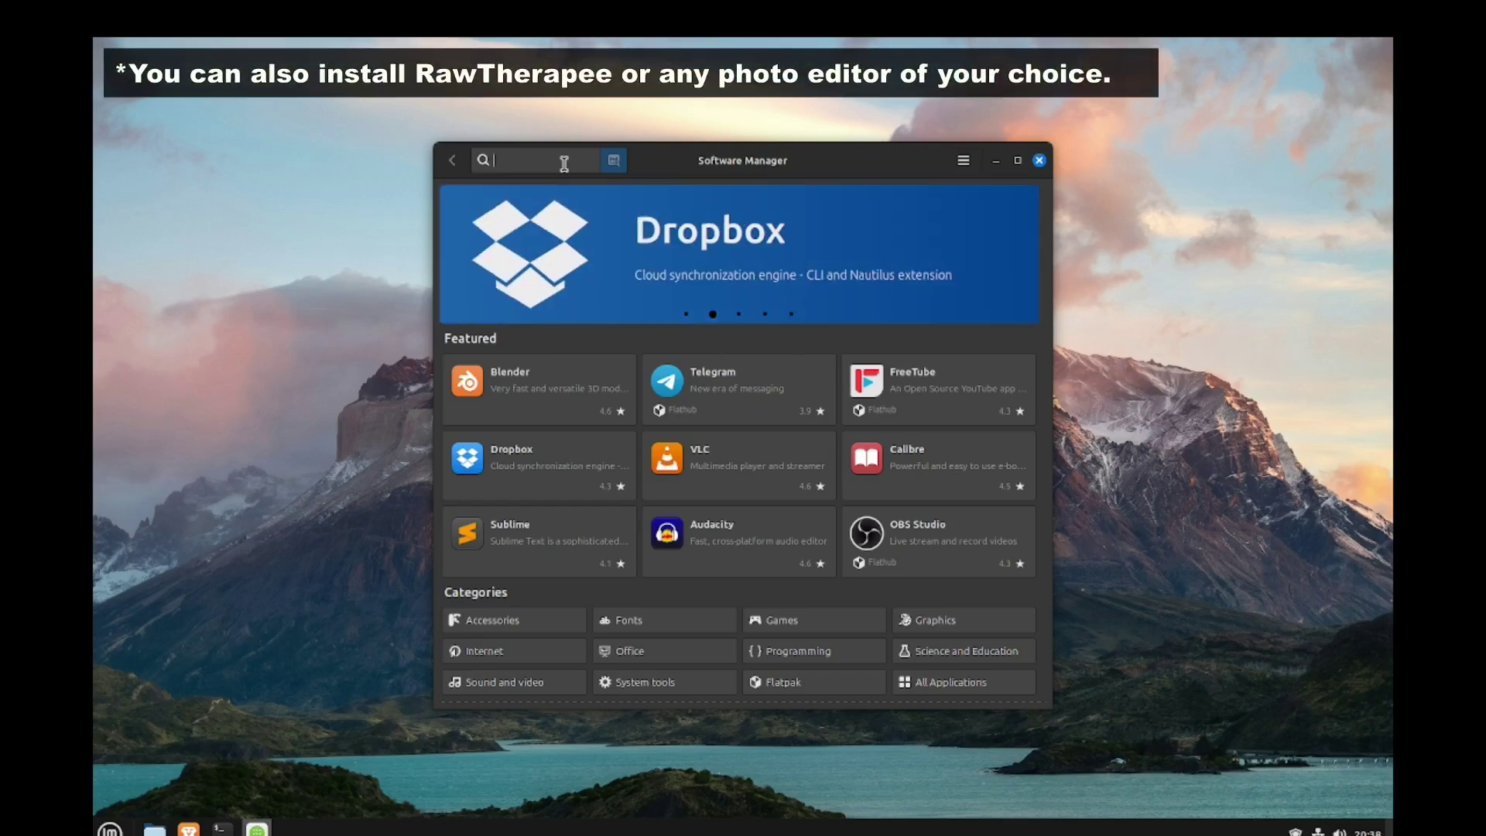
{"action": "type", "text": "rkt"}
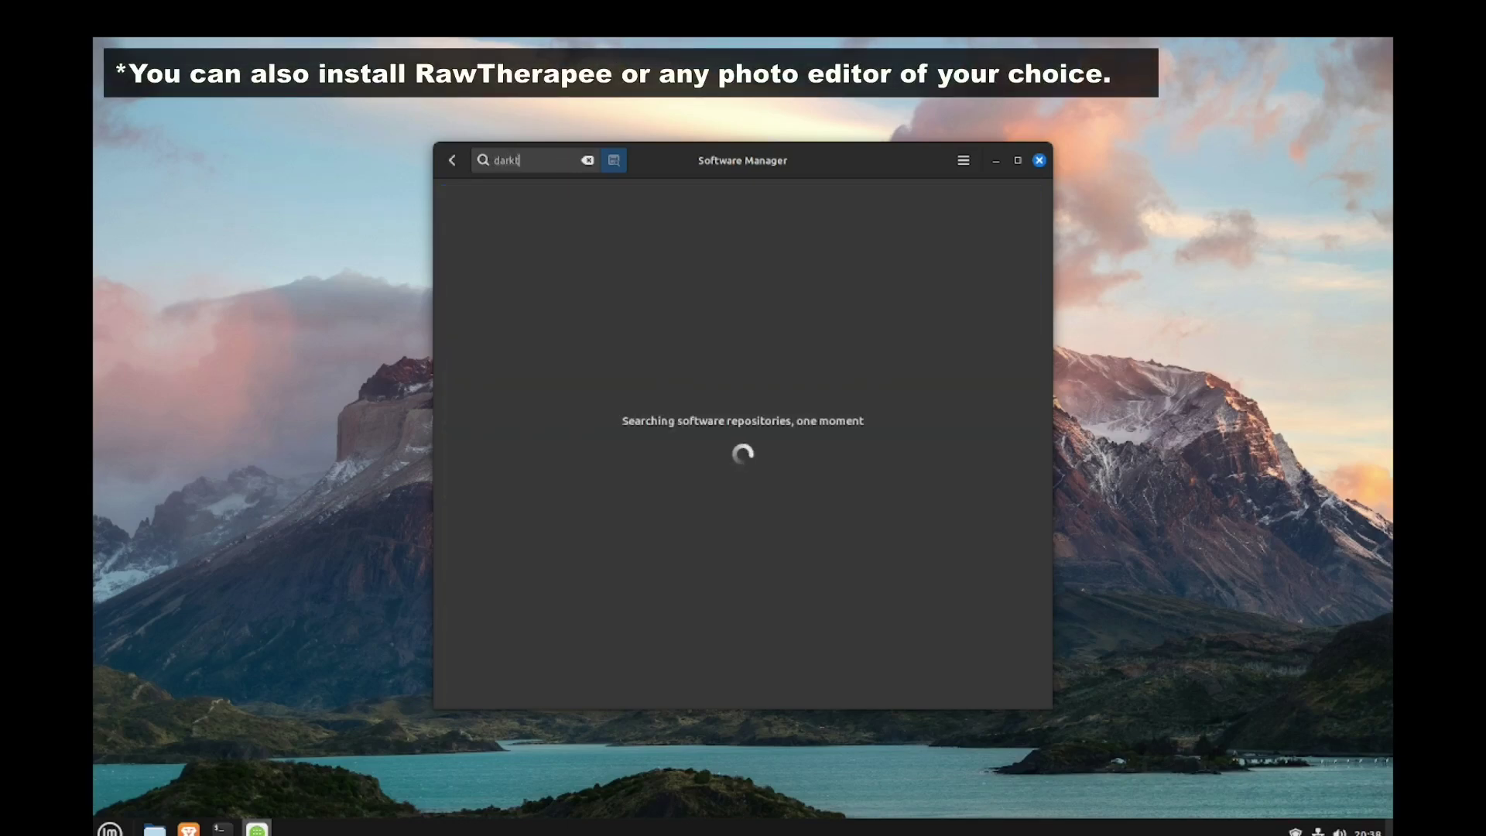
{"action": "left_click", "coordinate": [571, 233]}
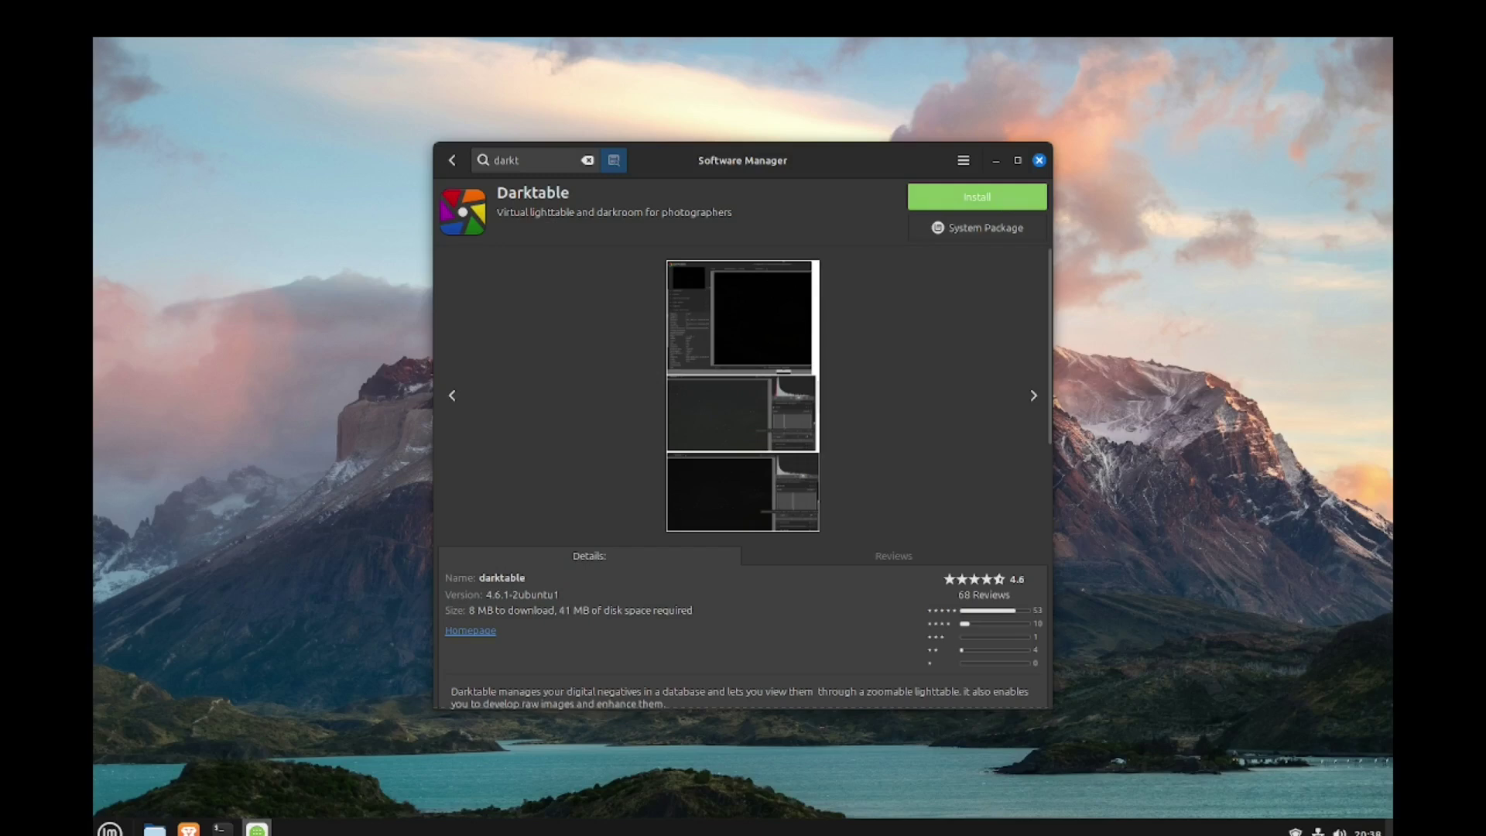
- Install darktable 4.6.1, accepting extra packages and authenticating with the account password
{"action": "left_click", "coordinate": [977, 197]}
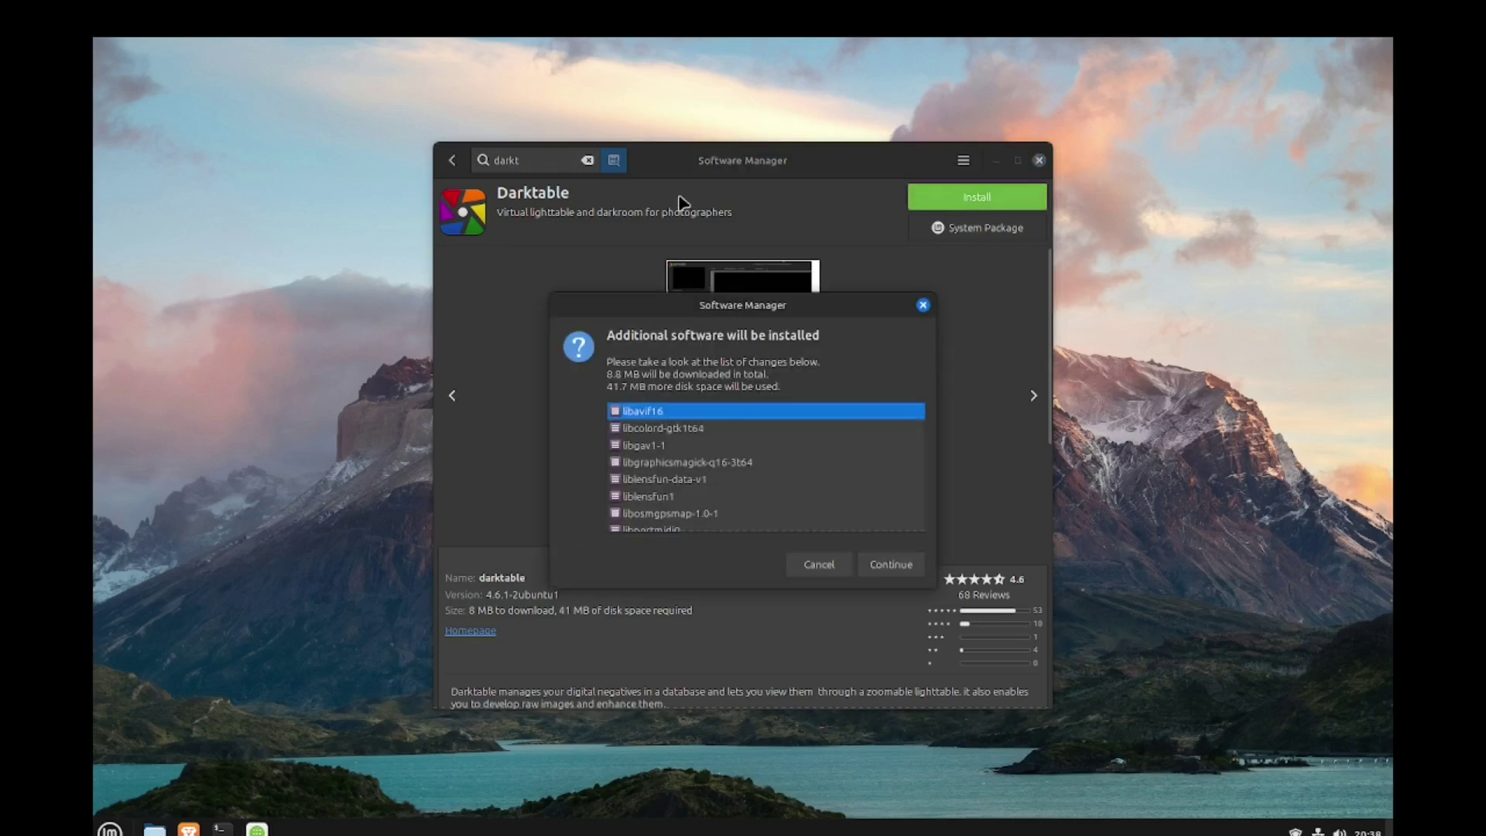
{"action": "left_click", "coordinate": [868, 567]}
{"action": "type", "text": "•"}
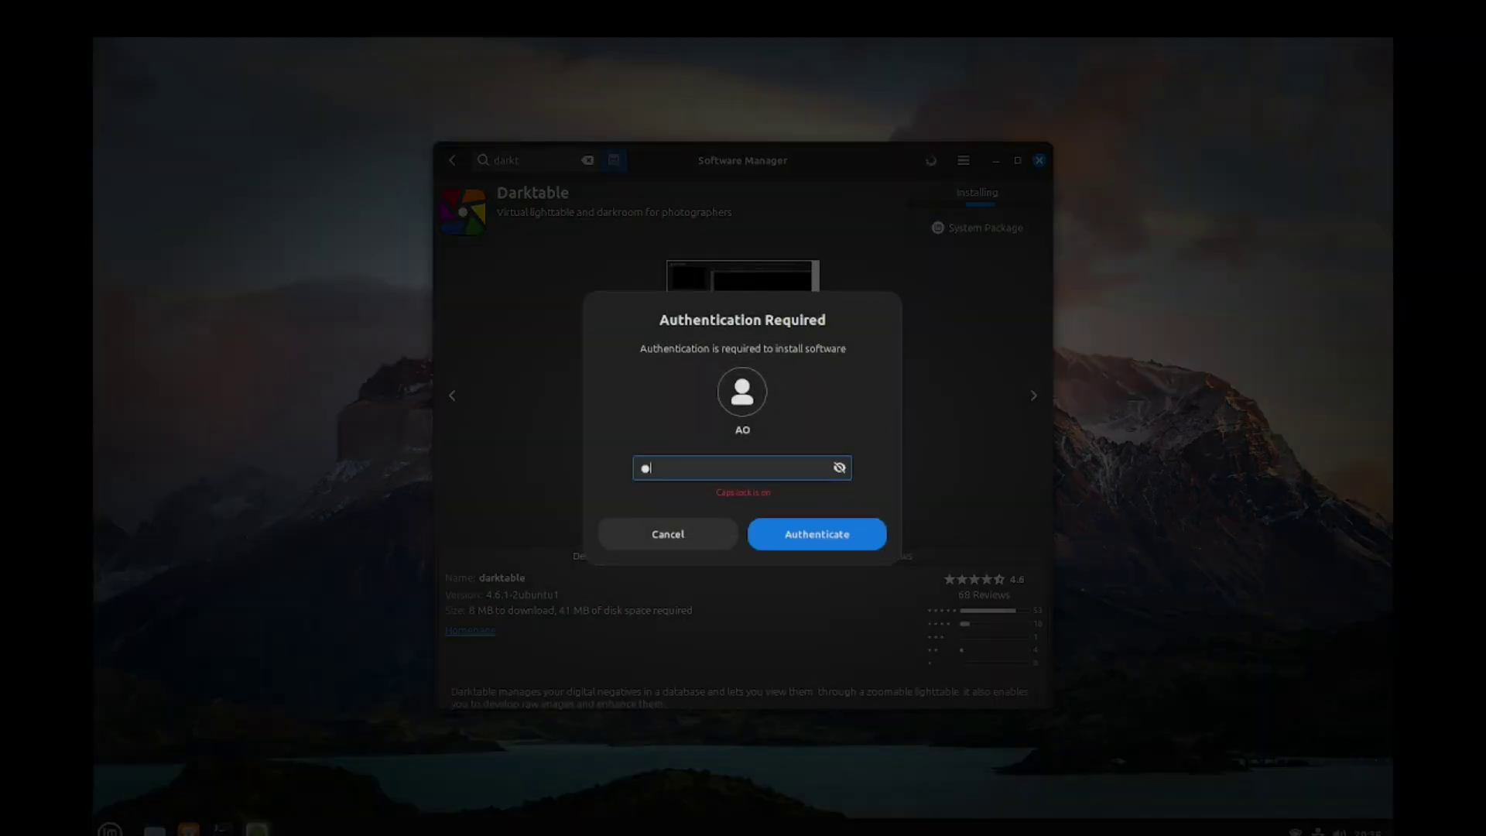
{"action": "left_click", "coordinate": [862, 520]}
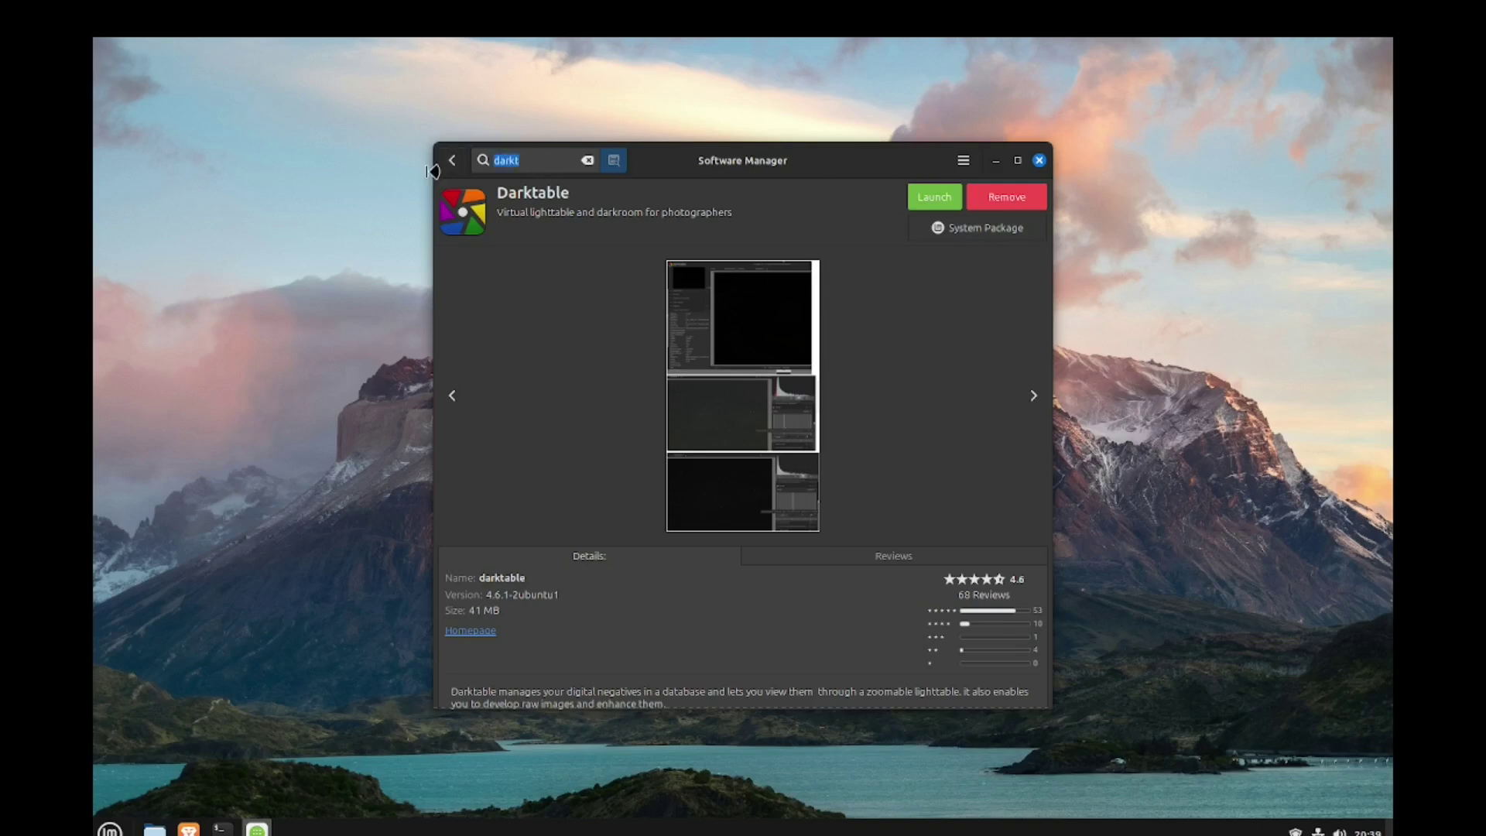
- Install Hugin 2023.0.0 with its extra packages enblend, enfuse and hugin-tools
{"action": "type", "text": "in"}
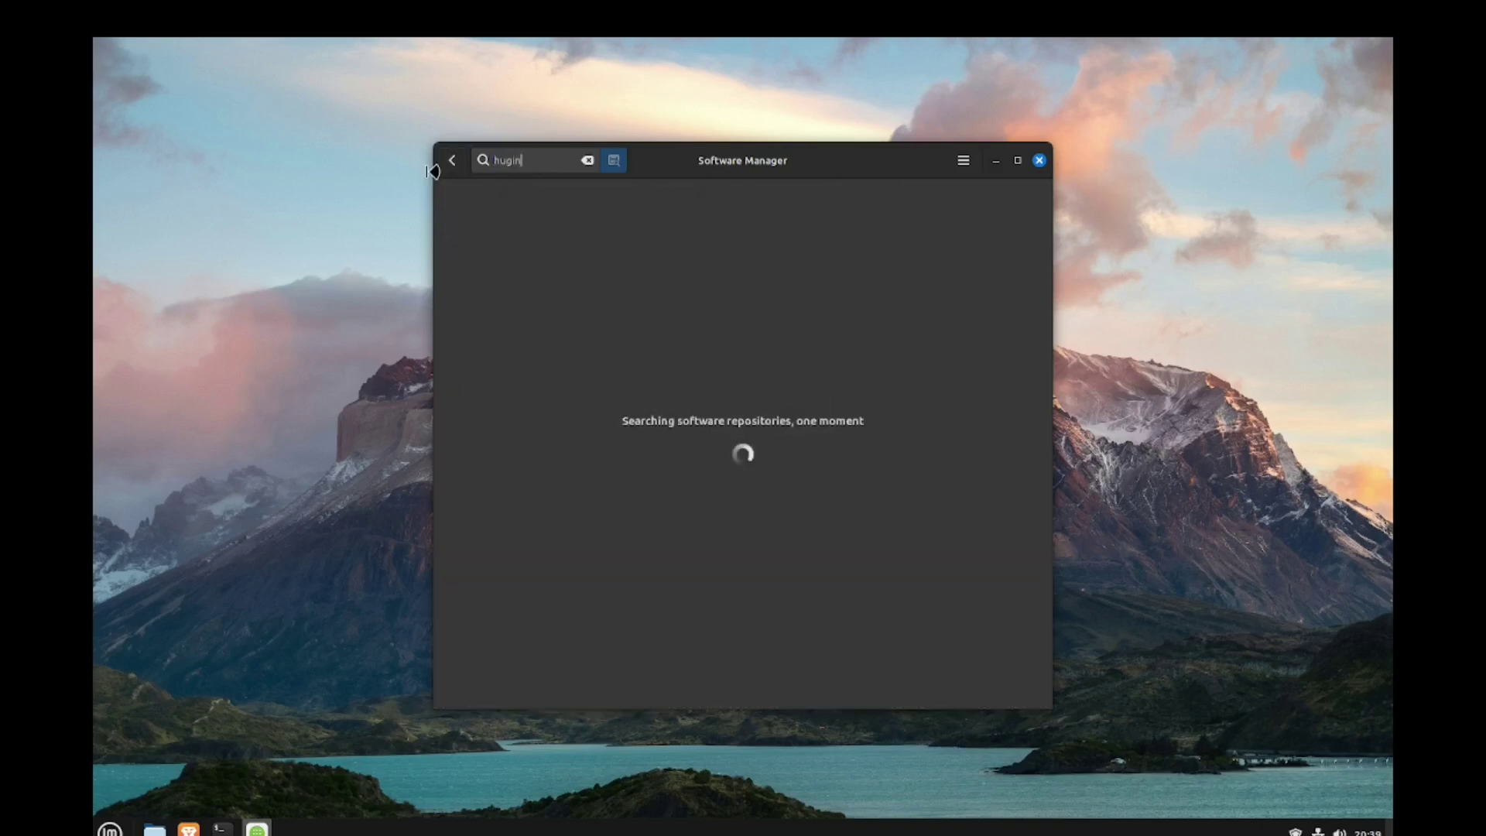
{"action": "left_click", "coordinate": [556, 239]}
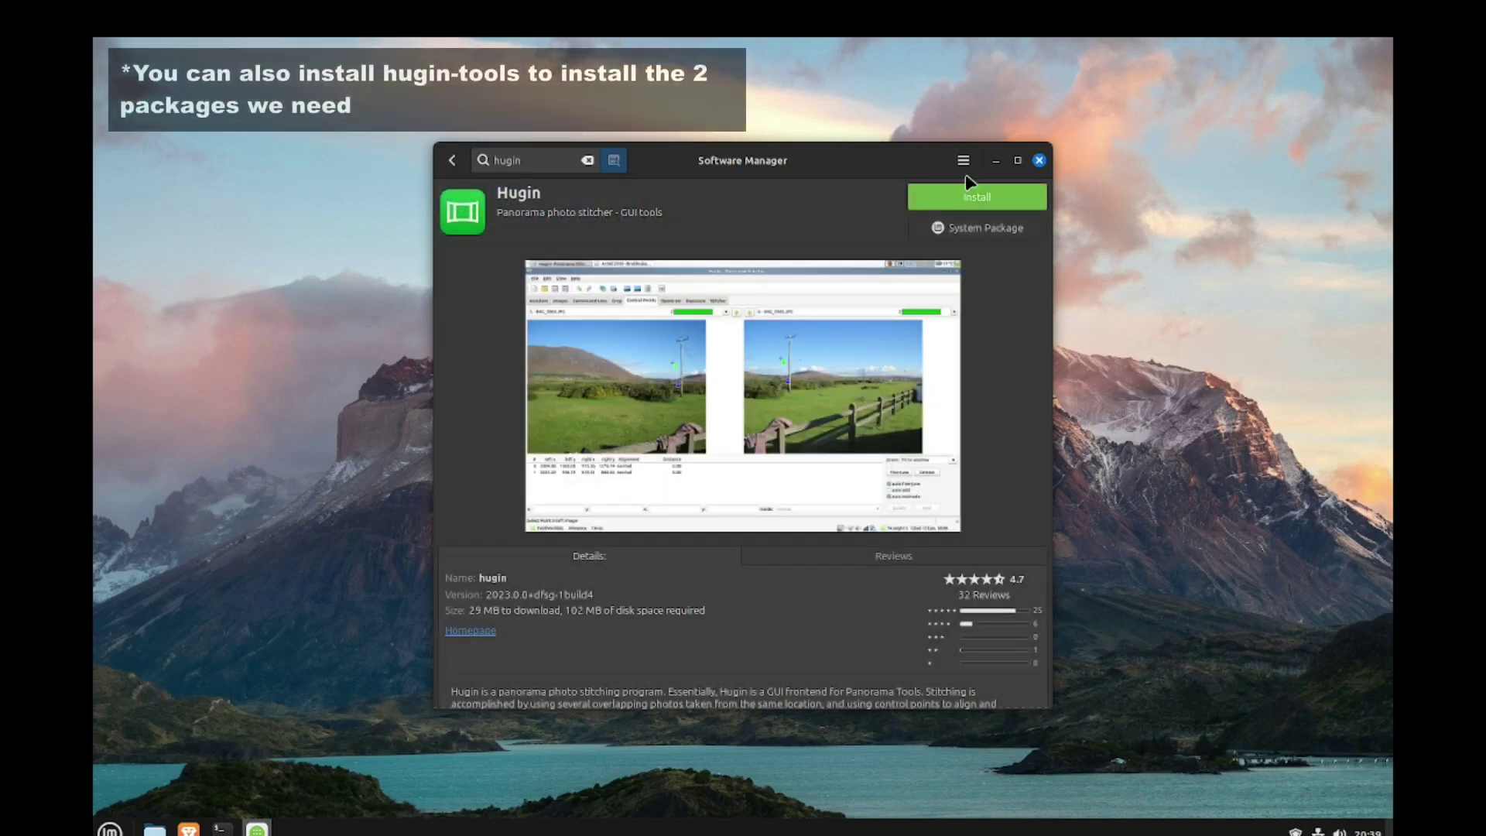
{"action": "left_click", "coordinate": [982, 199]}
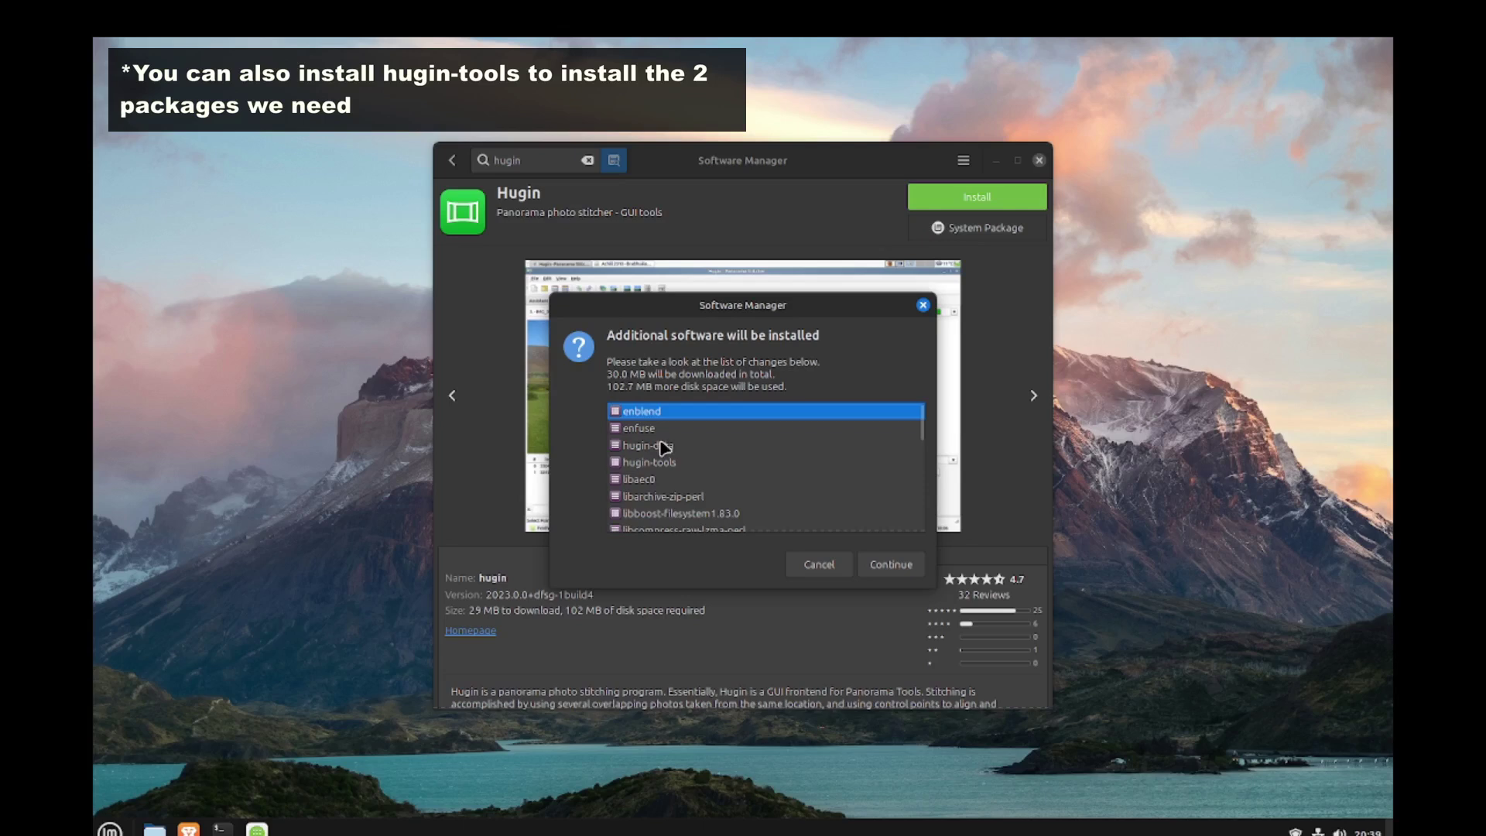
{"action": "left_click", "coordinate": [653, 430]}
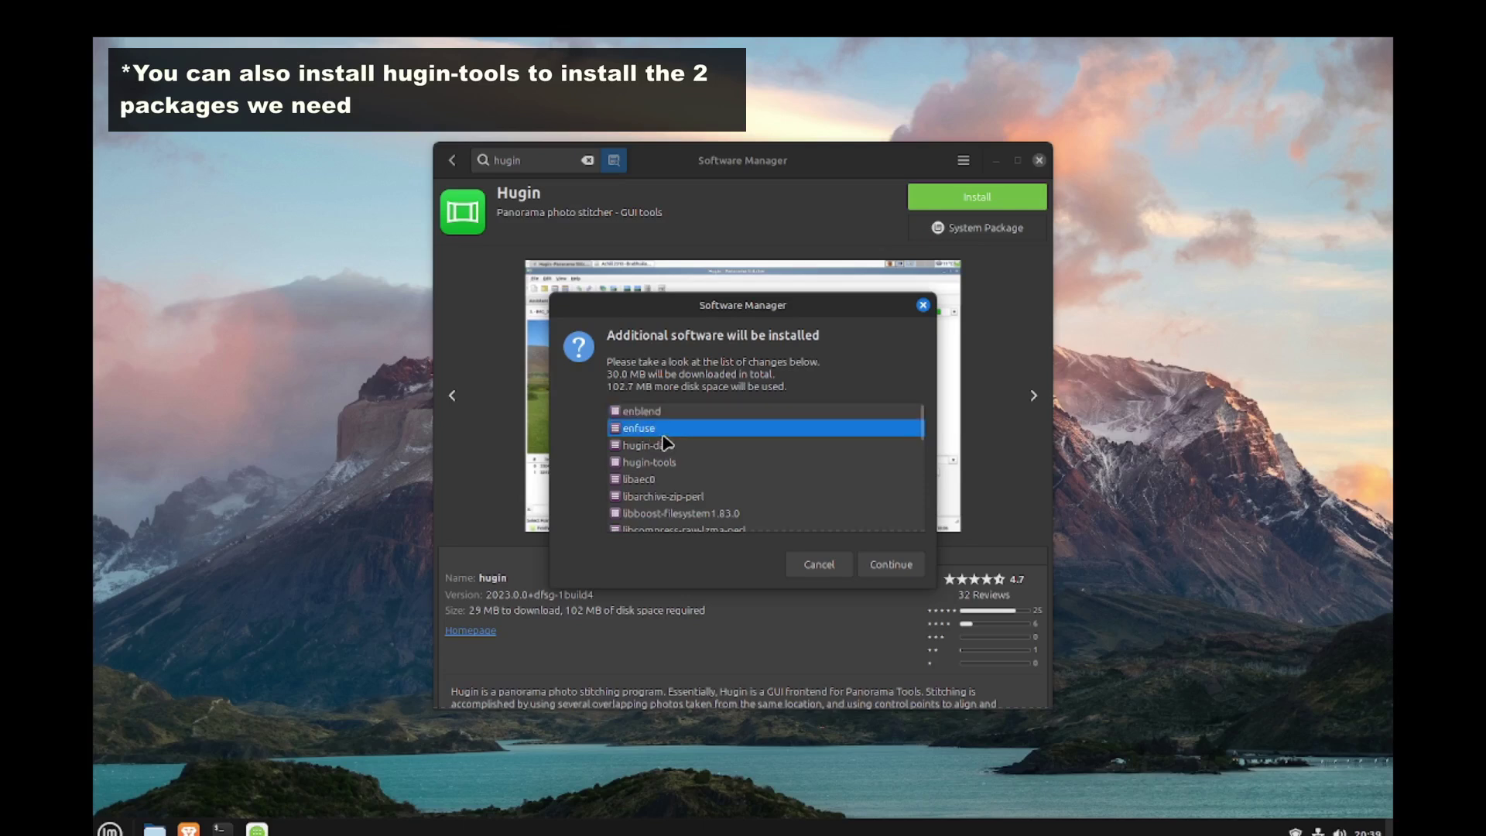
{"action": "left_click", "coordinate": [883, 565]}
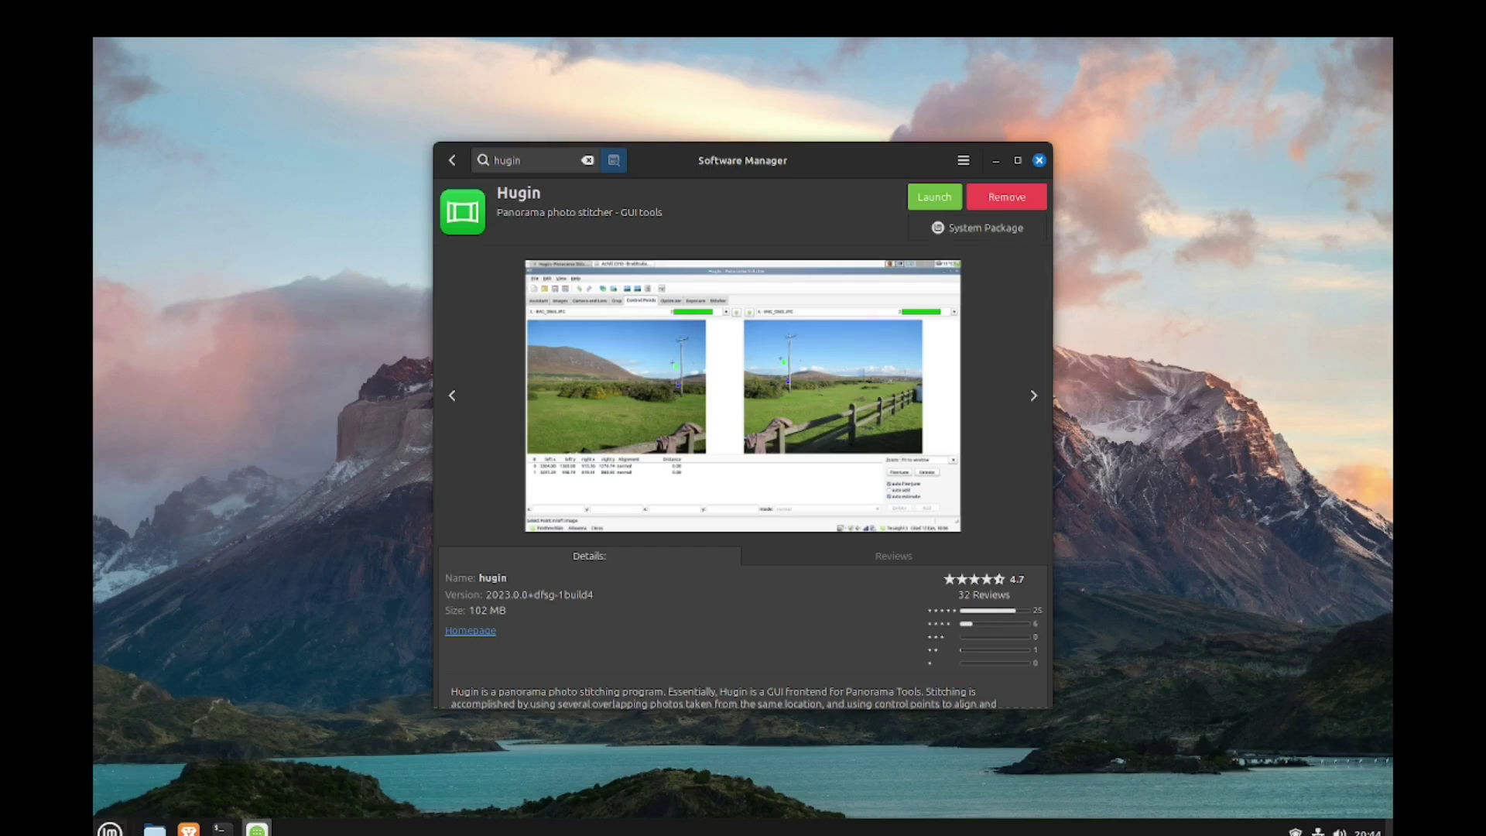
- Launch darktable and open the first photo of the focus stack in the darkroom
{"action": "left_click", "coordinate": [111, 829]}
{"action": "type", "text": "dark"}
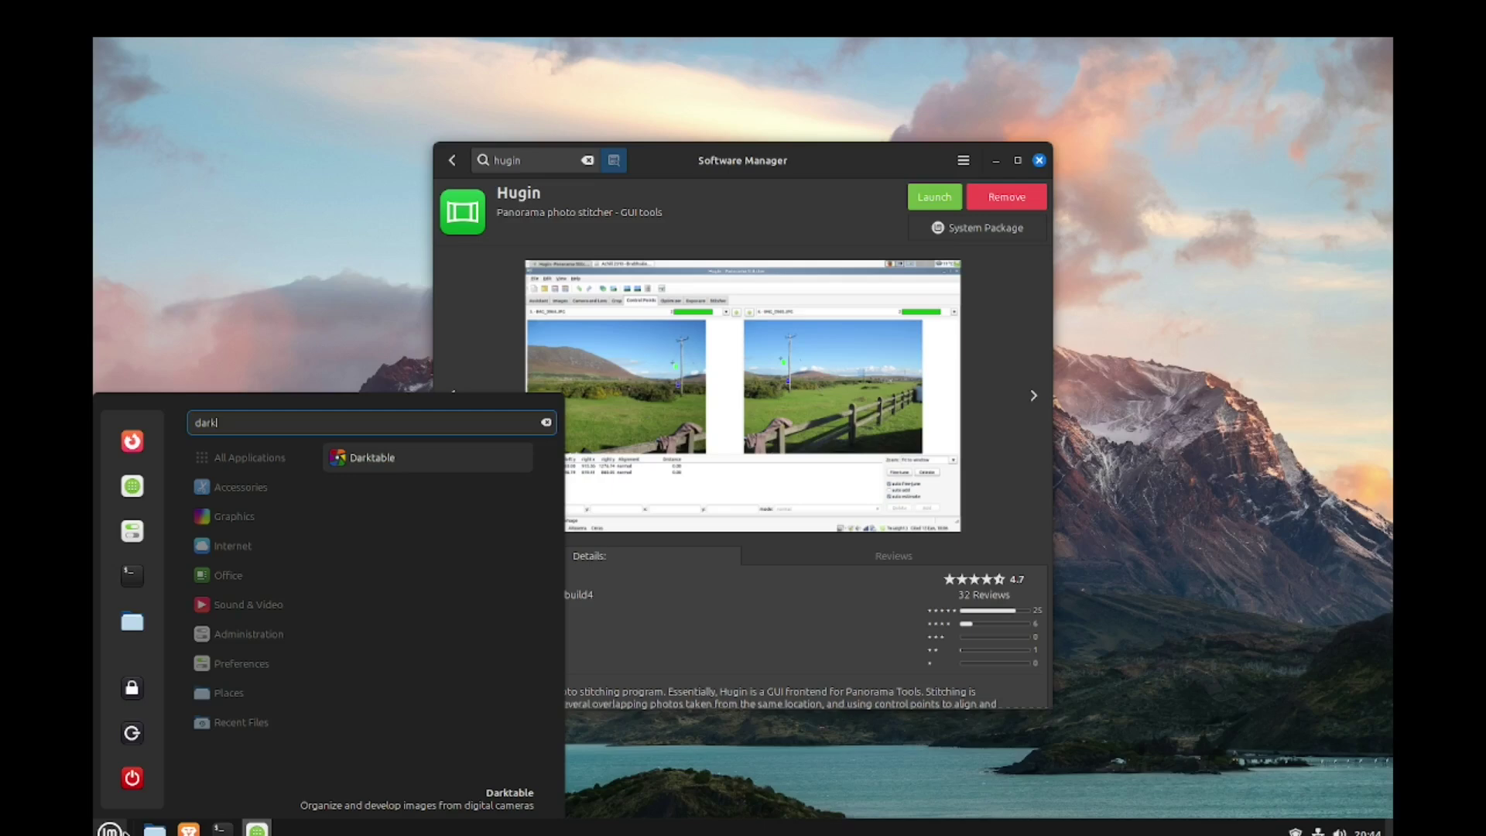
{"action": "key", "text": "Return"}
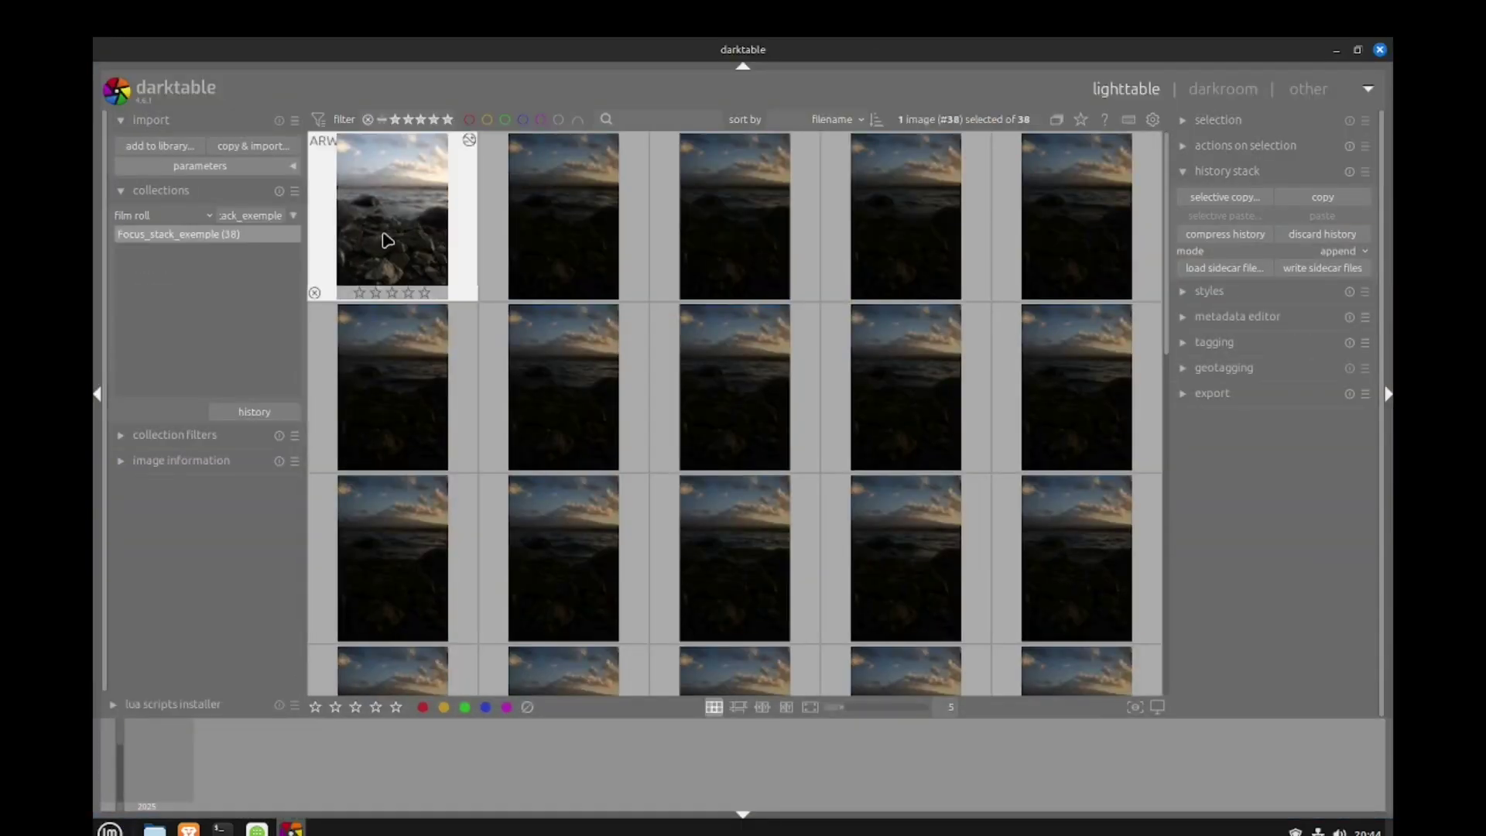
{"action": "mouse_move", "coordinate": [390, 238]}
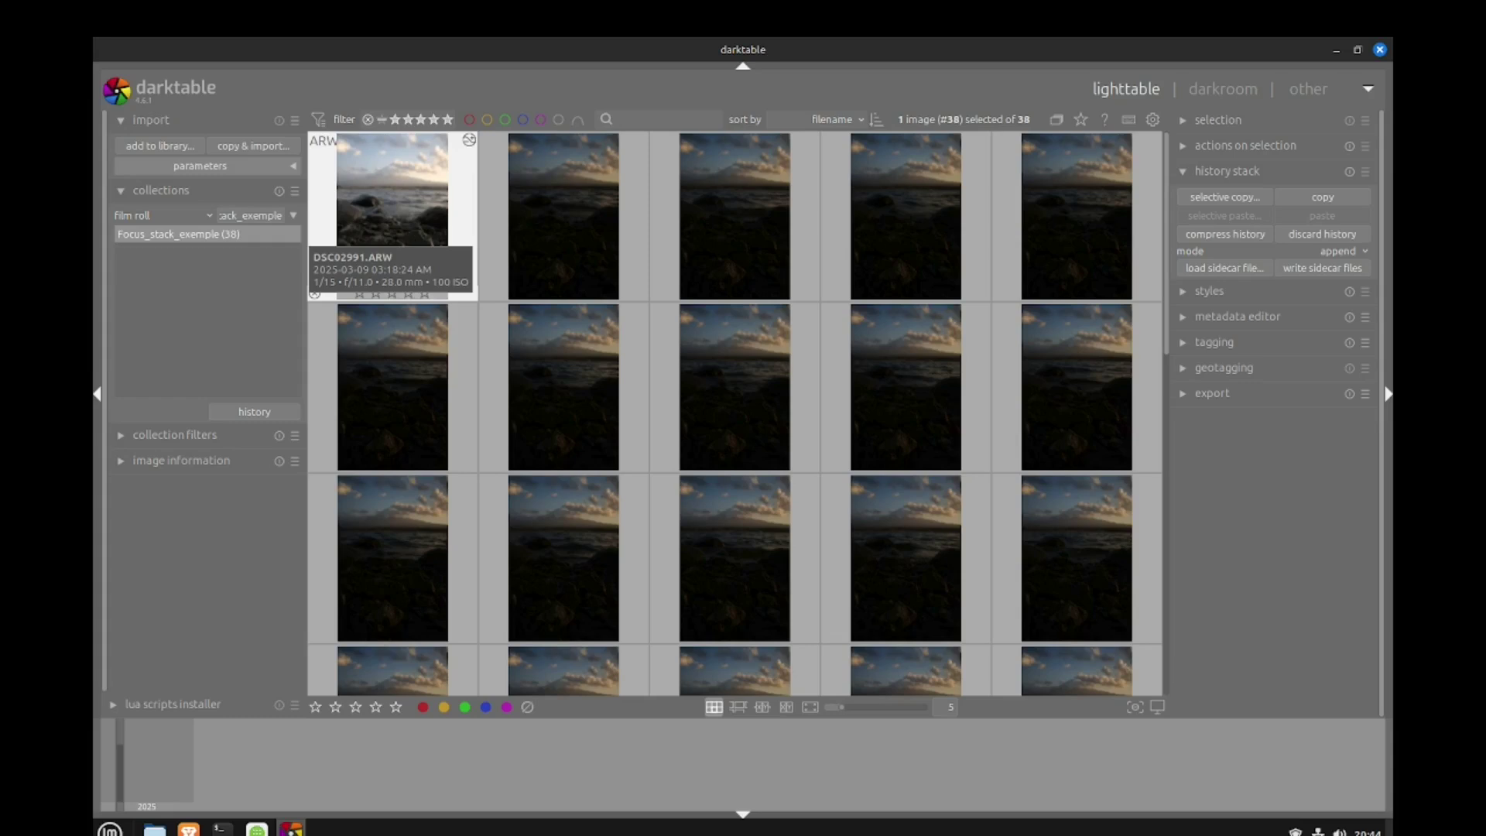
{"action": "left_click", "coordinate": [424, 245]}
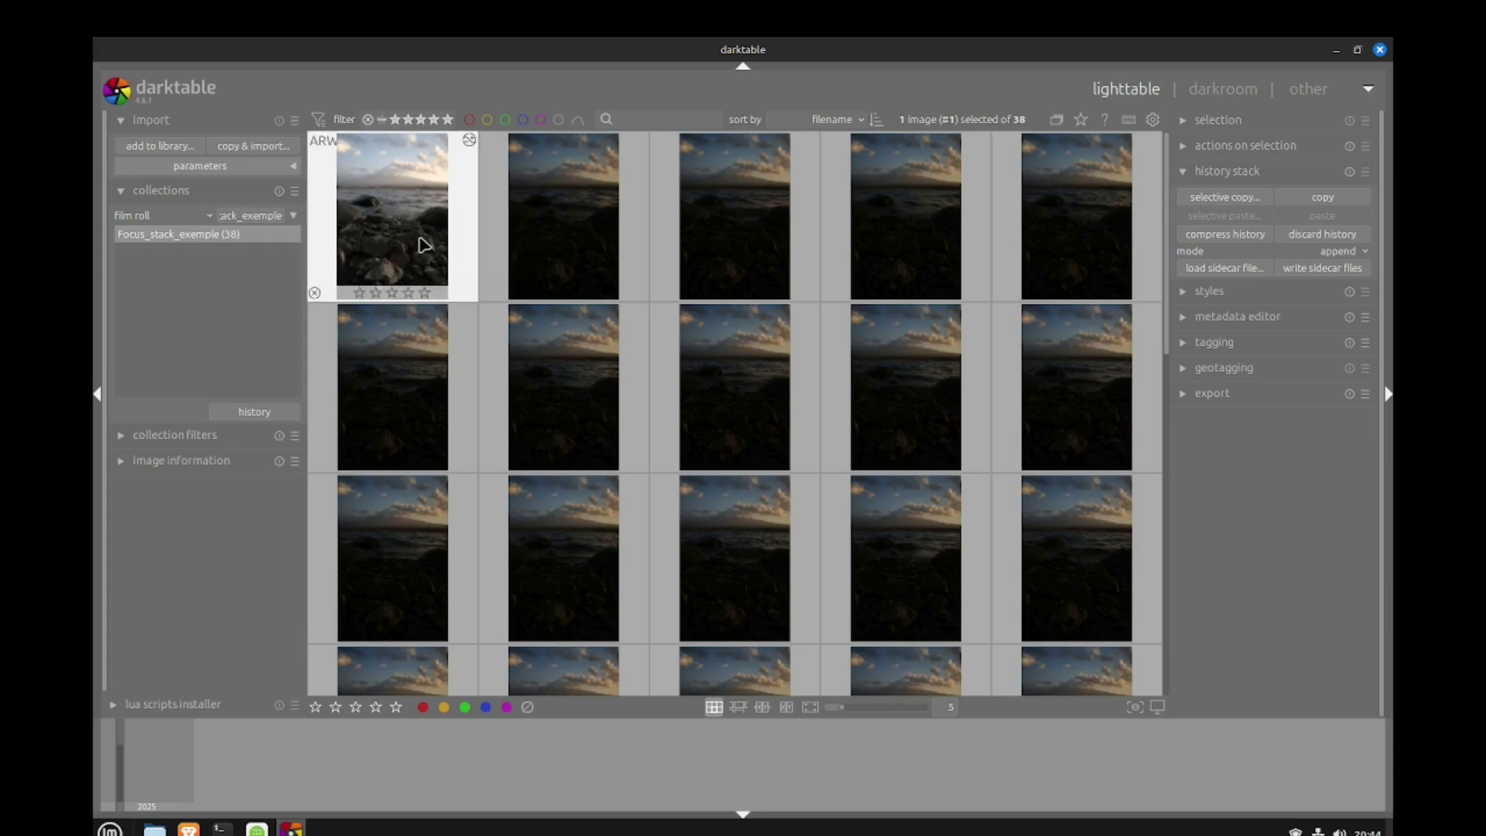
{"action": "double_click", "coordinate": [424, 244]}
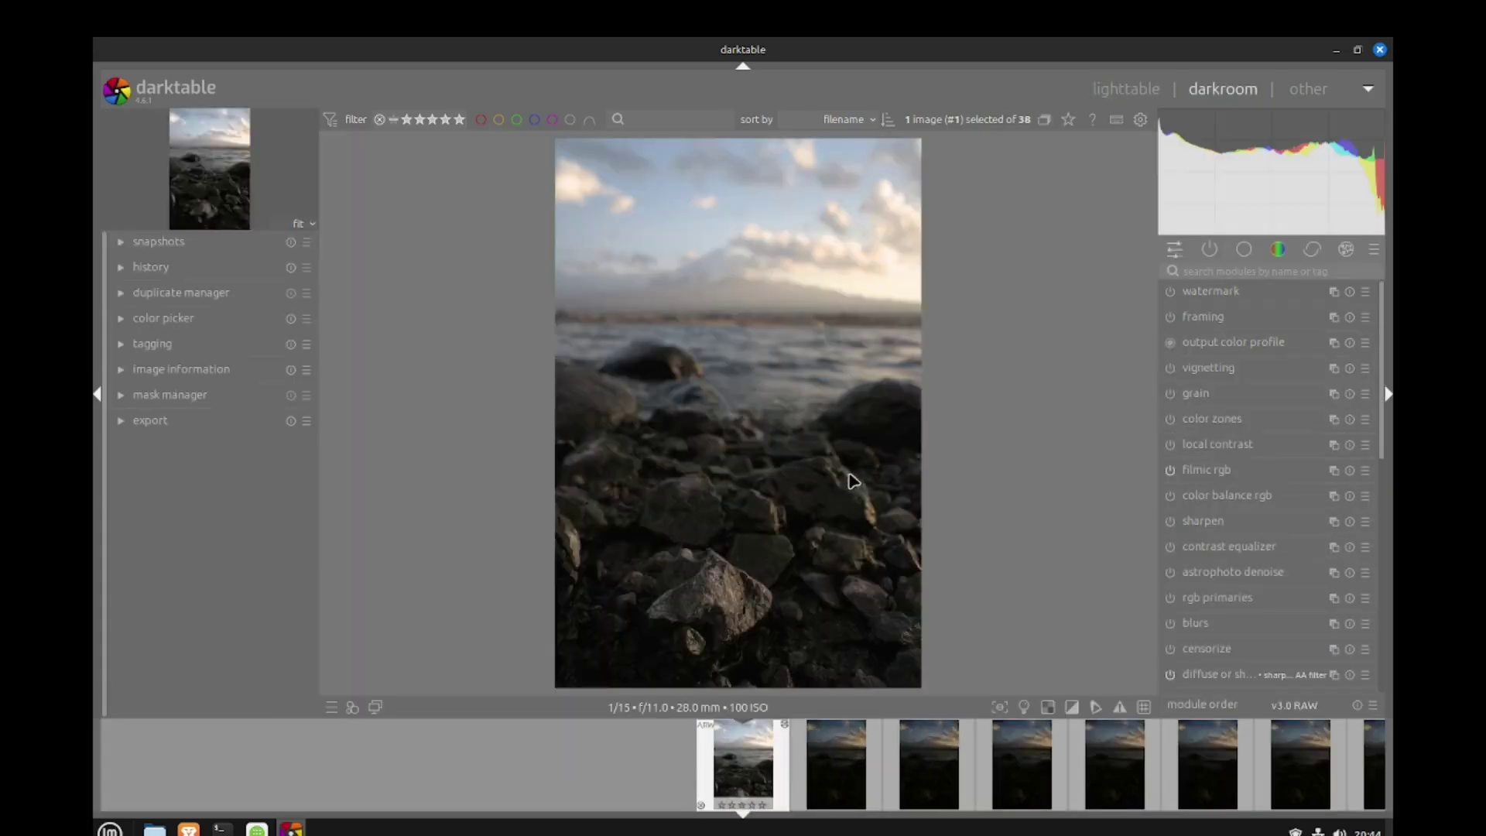
- Zoom in and out on the frame, then turn on focus peaking
{"action": "scroll", "coordinate": [727, 593], "scroll_direction": "up", "scroll_amount": 3}
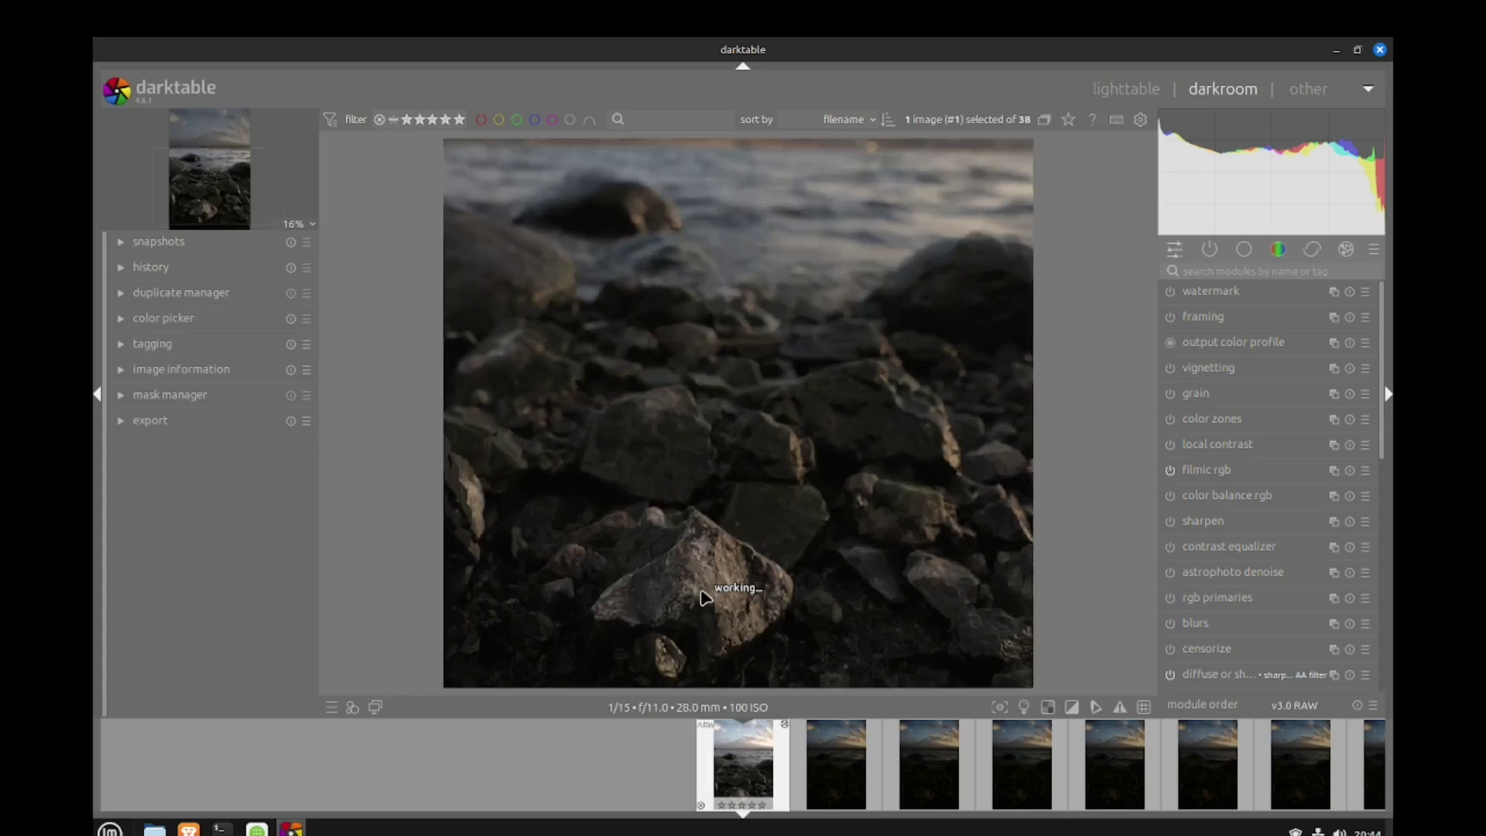
{"action": "scroll", "coordinate": [707, 569], "scroll_direction": "down", "scroll_amount": 3}
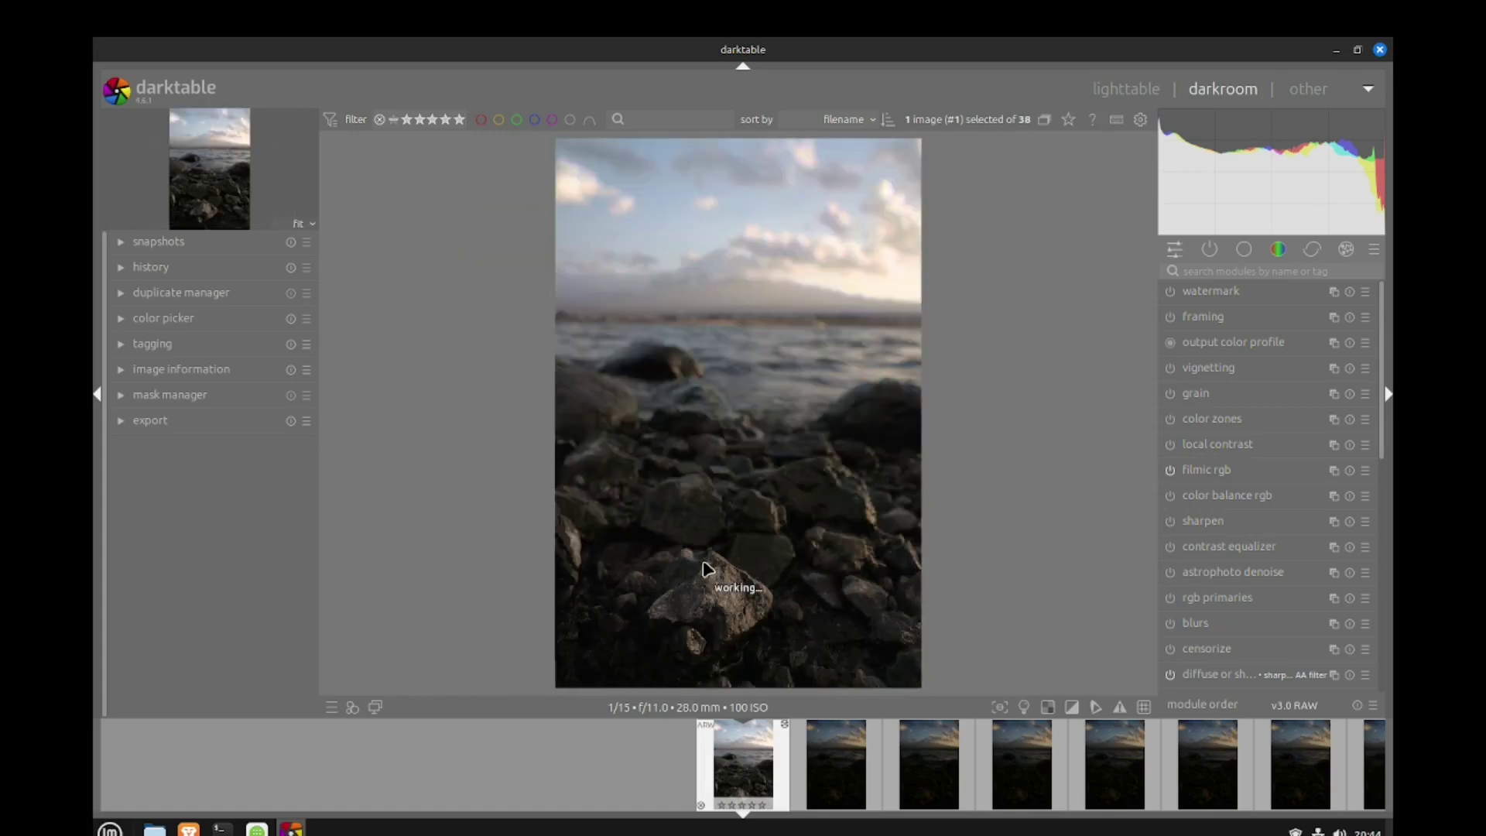
{"action": "scroll", "coordinate": [735, 285], "scroll_direction": "up", "scroll_amount": 3}
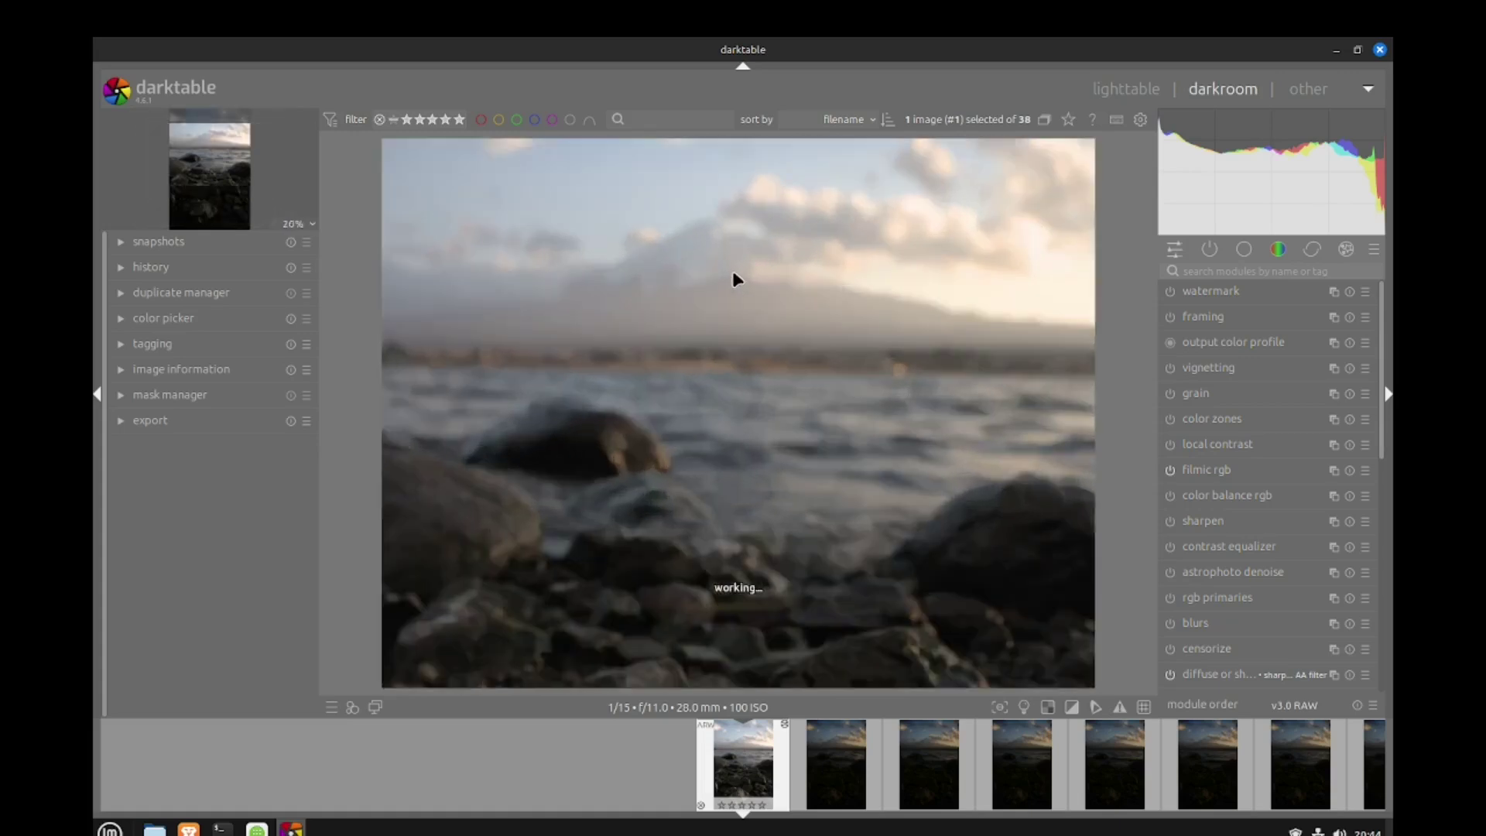
{"action": "scroll", "coordinate": [740, 289], "scroll_direction": "down", "scroll_amount": 2}
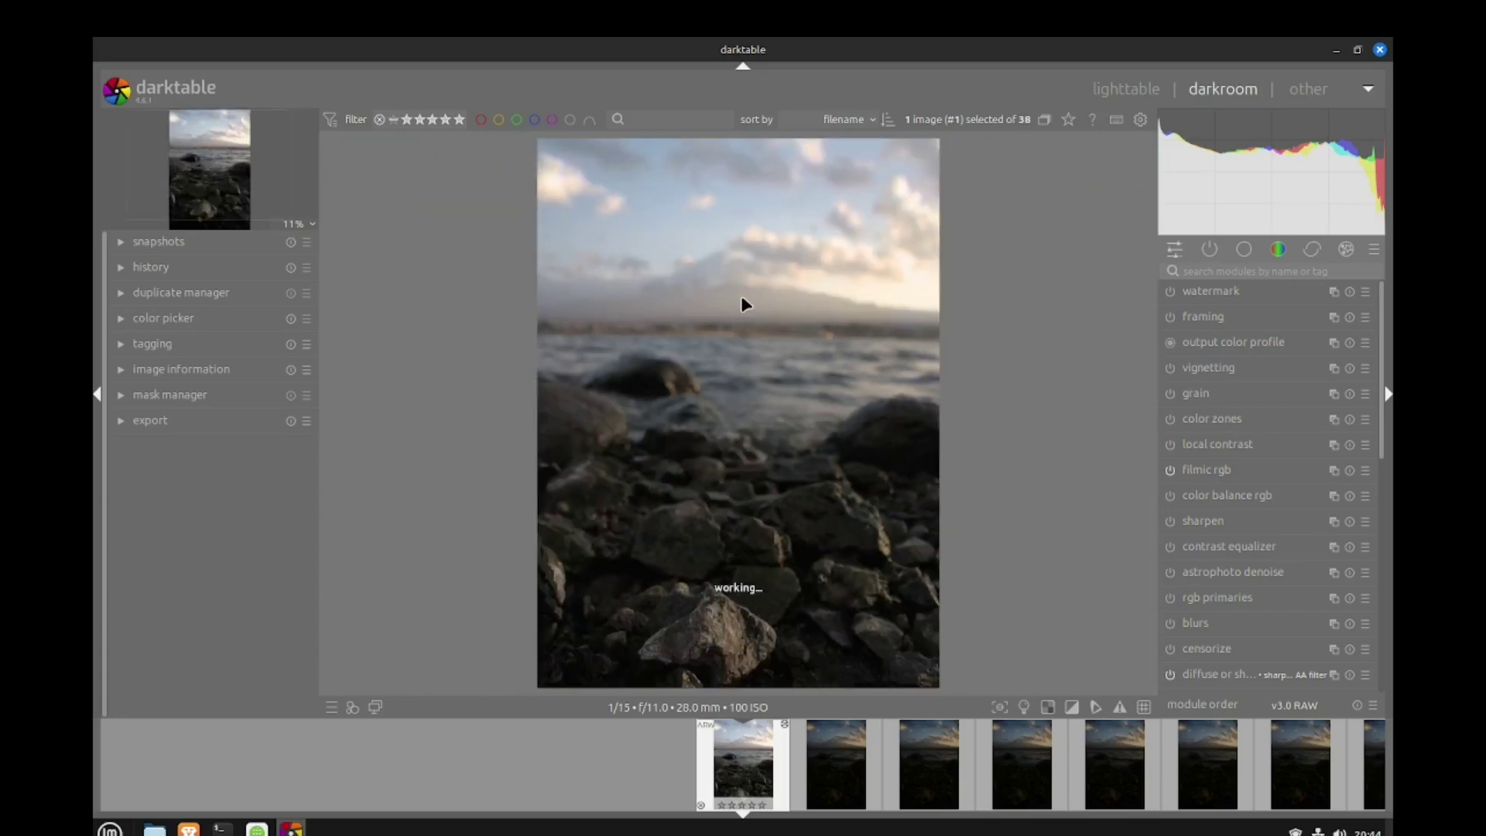
{"action": "left_click", "coordinate": [1000, 706]}
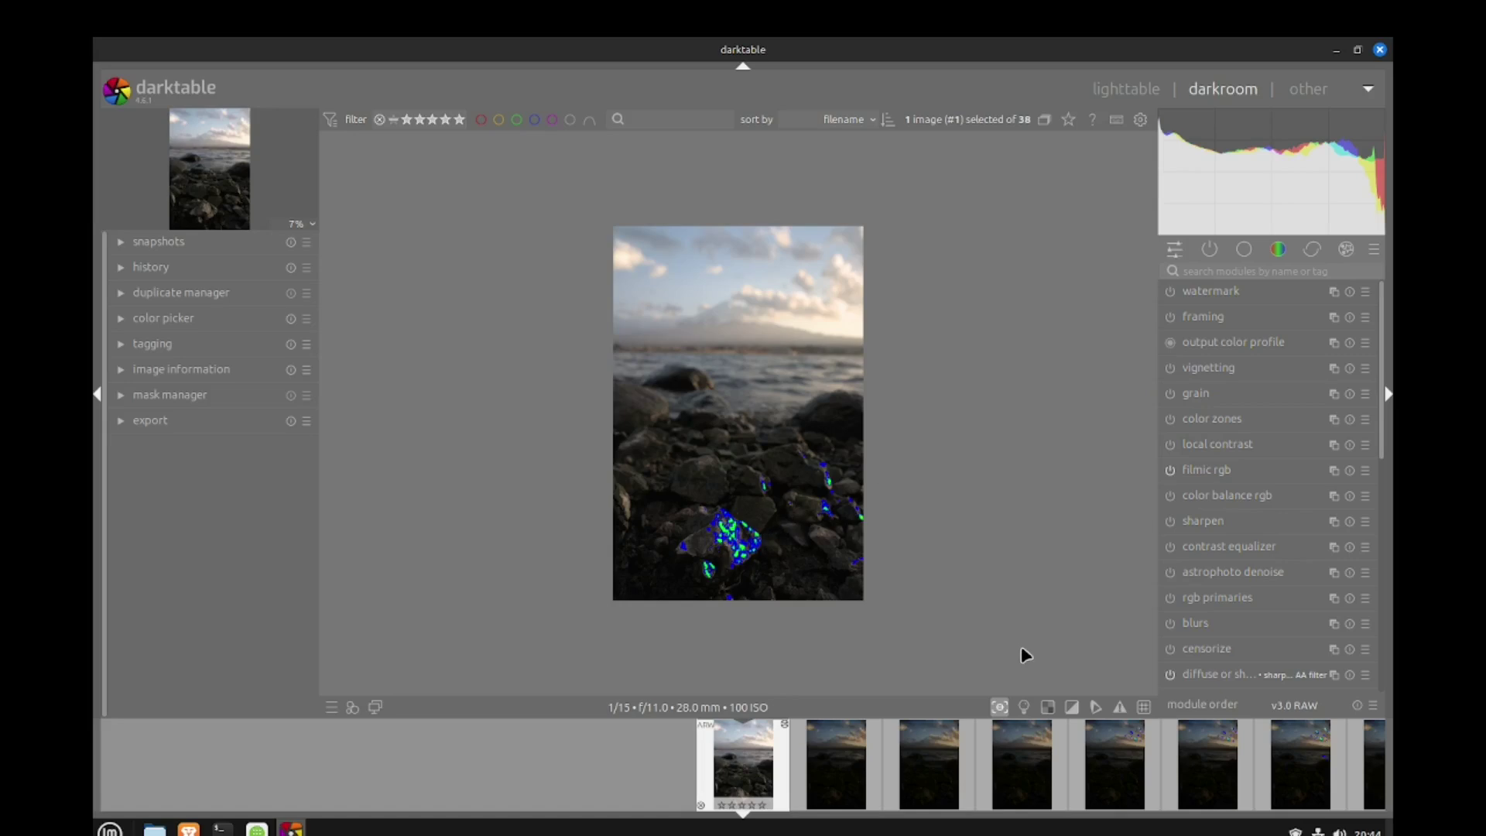
- Open and zoom-check the last stack photo, disable the exposure warning overlay, return to lighttable
{"action": "left_click", "coordinate": [1115, 88]}
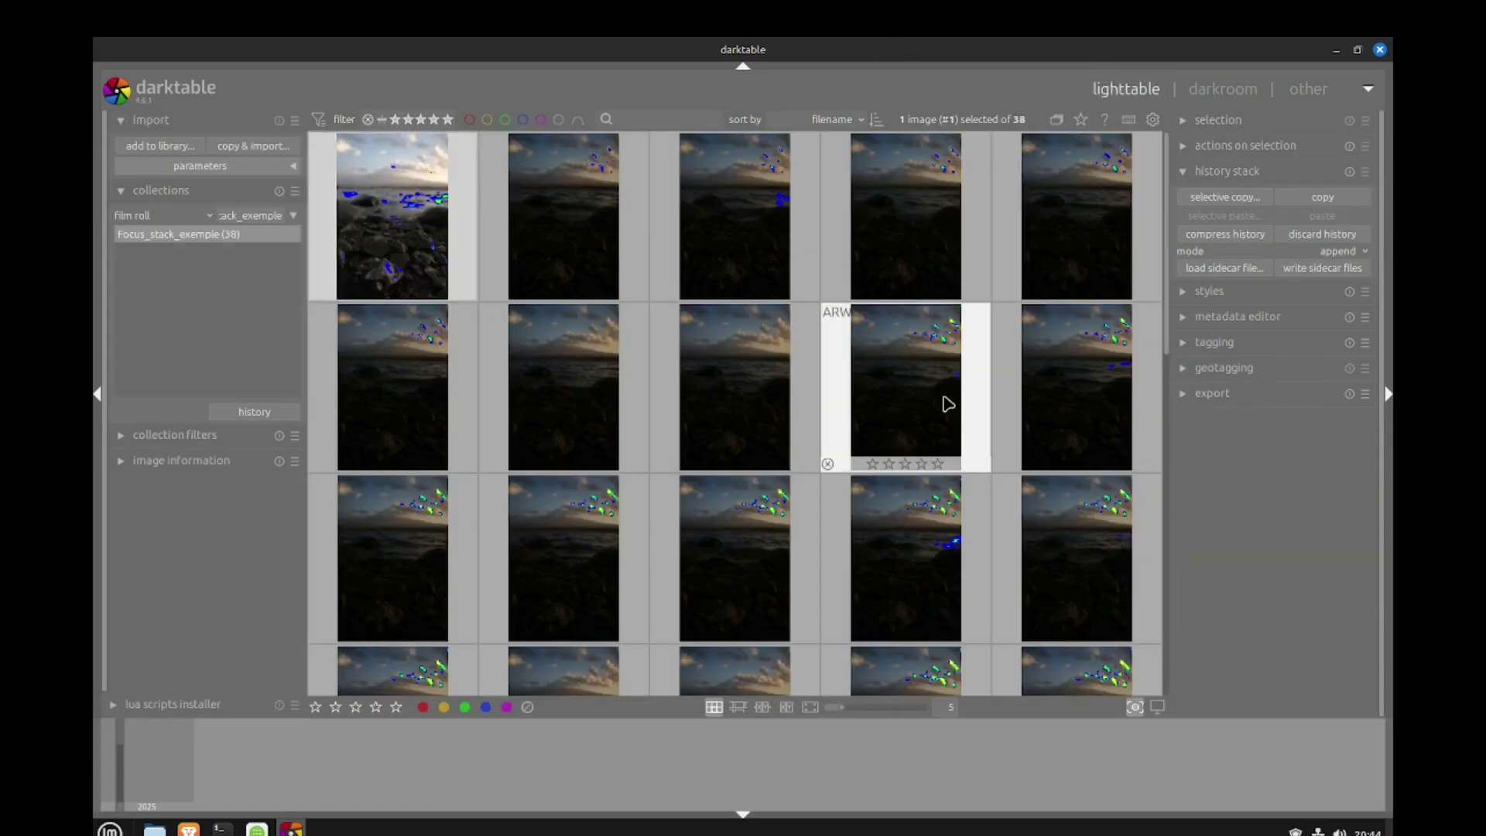
{"action": "double_click", "coordinate": [759, 686]}
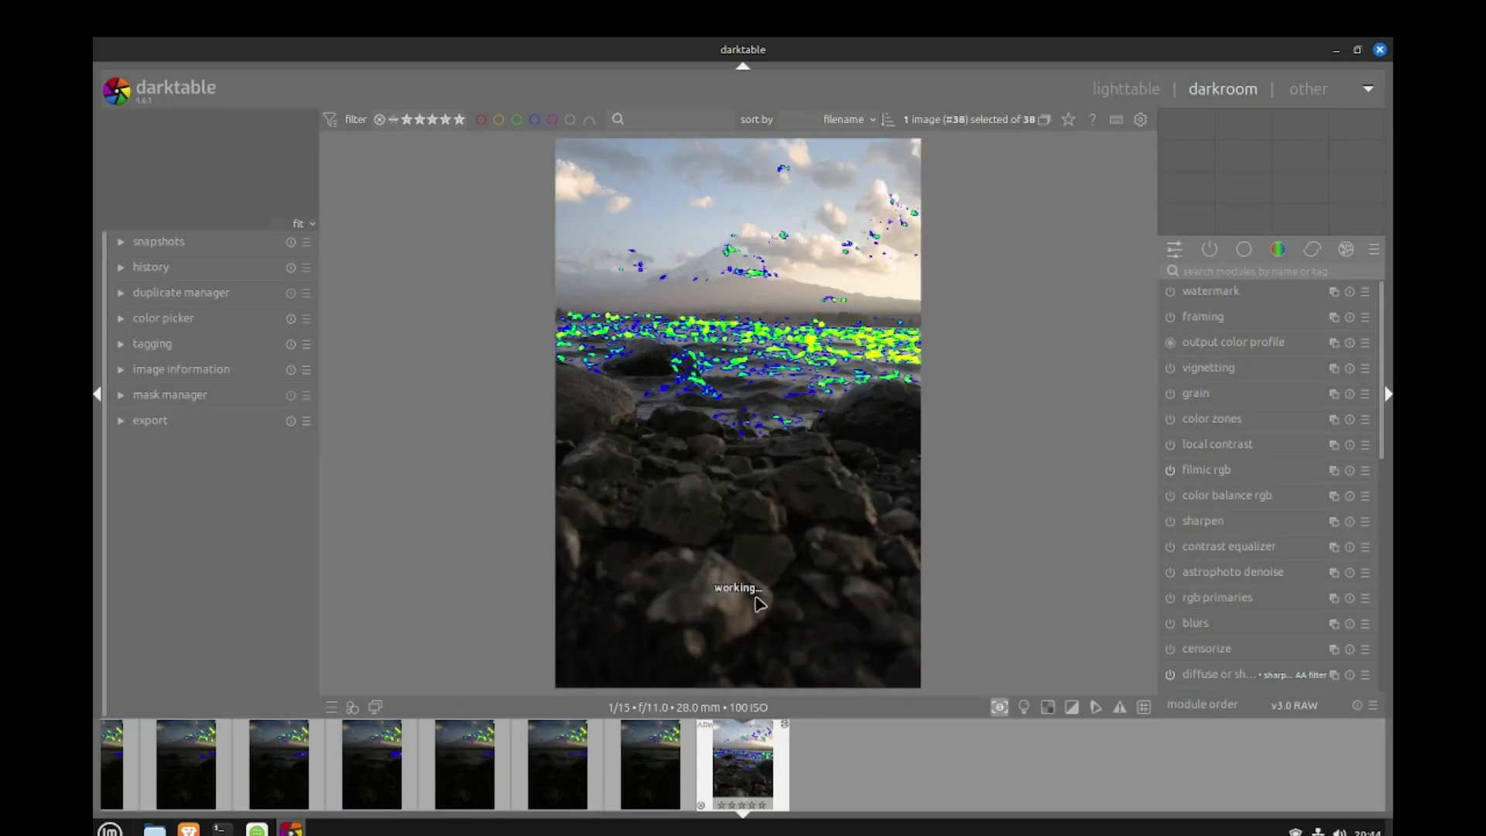
{"action": "scroll", "coordinate": [735, 607], "scroll_direction": "up", "scroll_amount": 2}
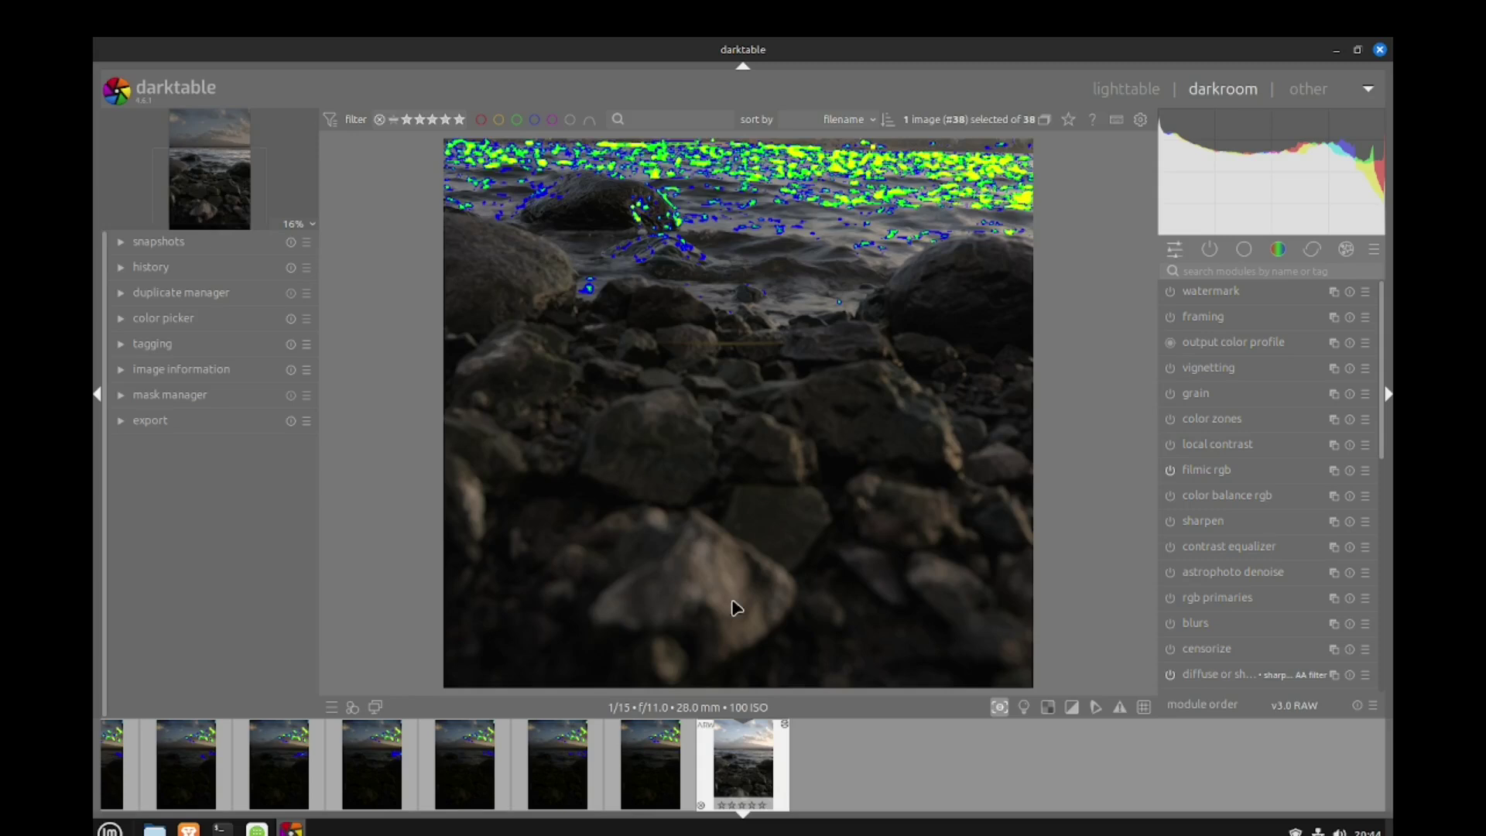
{"action": "scroll", "coordinate": [735, 607], "scroll_direction": "down", "scroll_amount": 2}
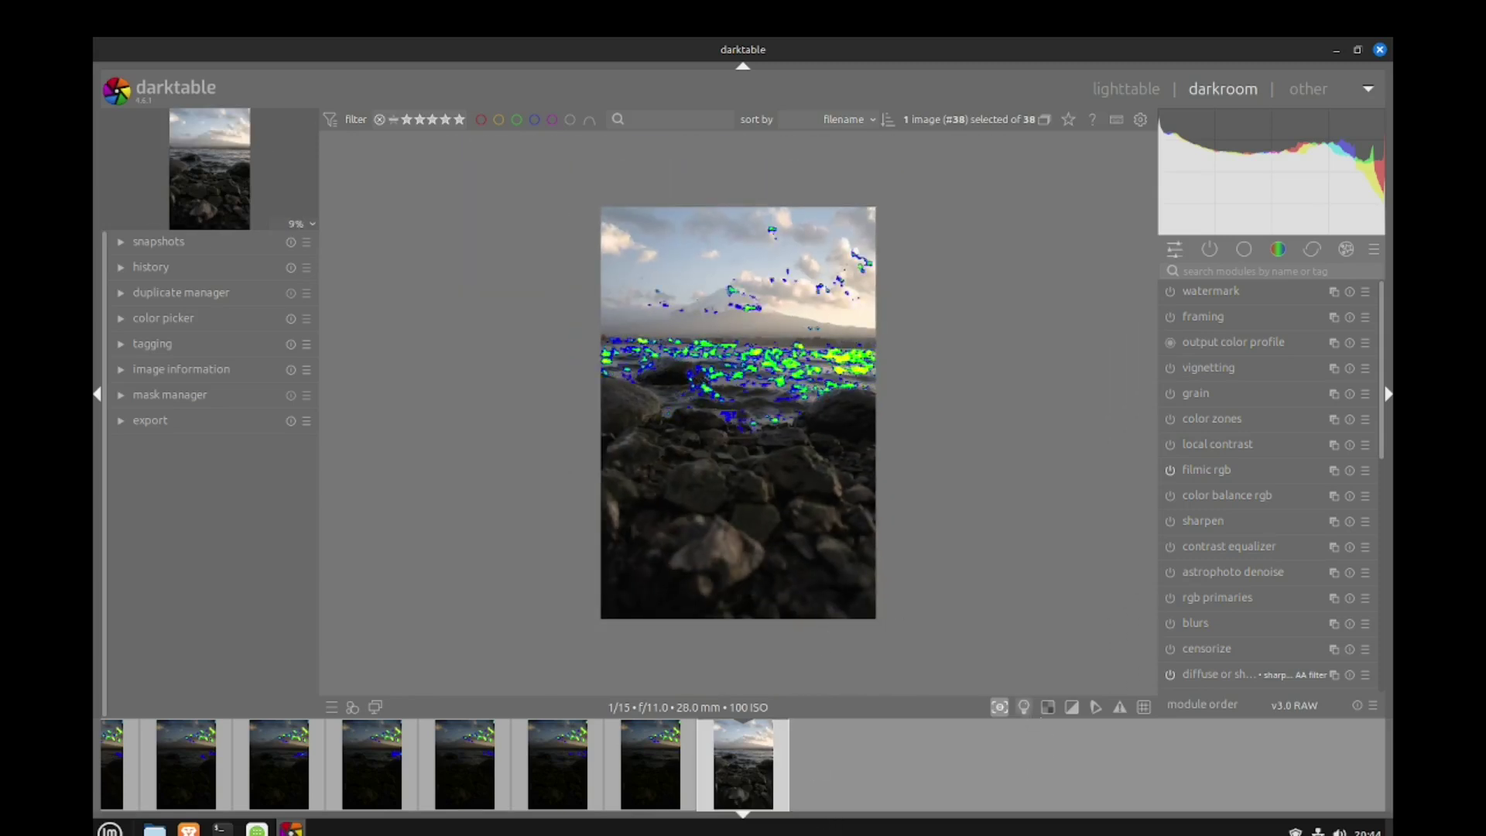
{"action": "left_click", "coordinate": [1005, 705]}
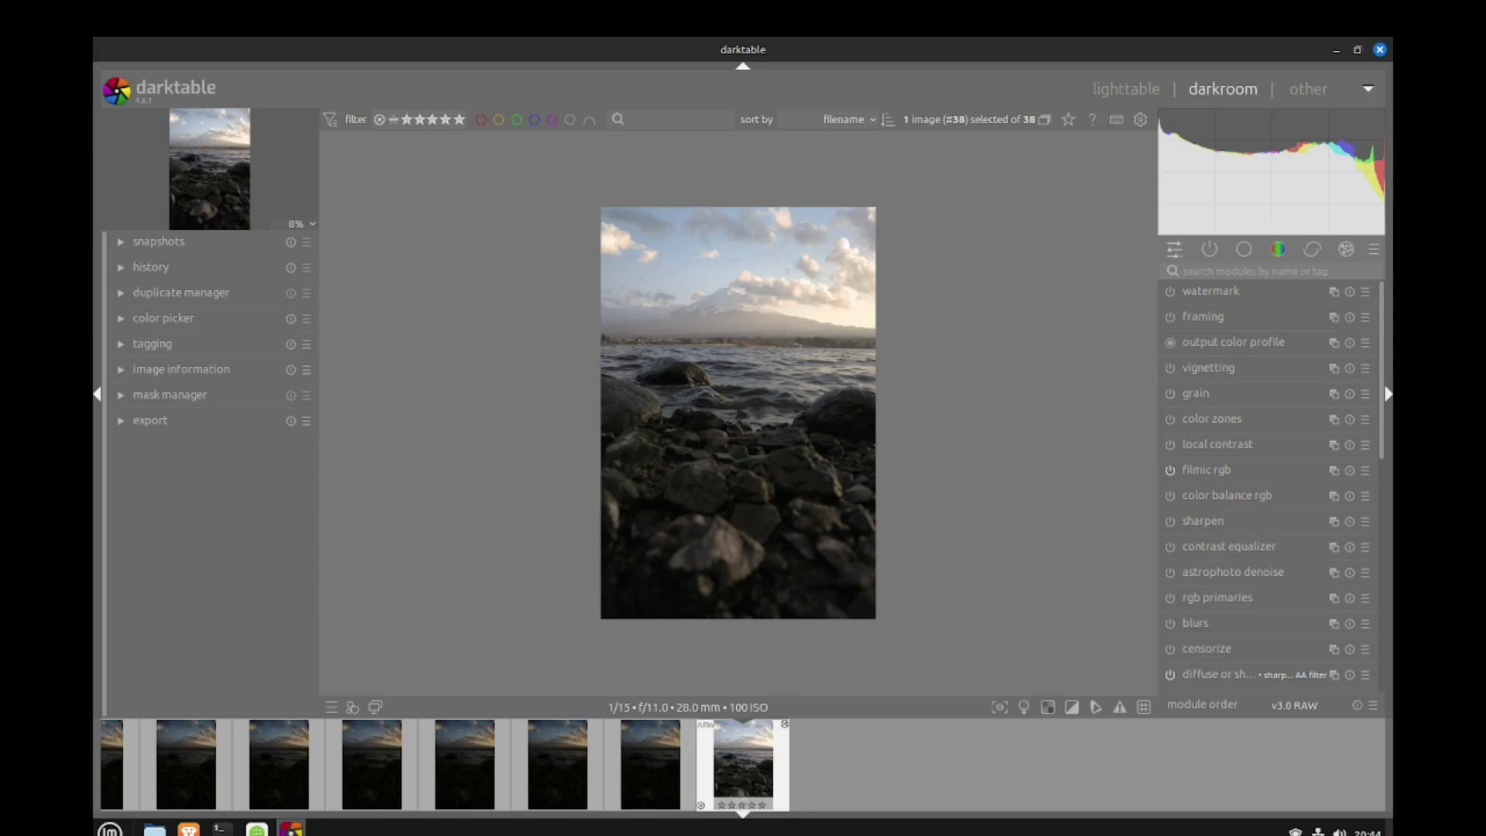
{"action": "left_click", "coordinate": [1122, 89]}
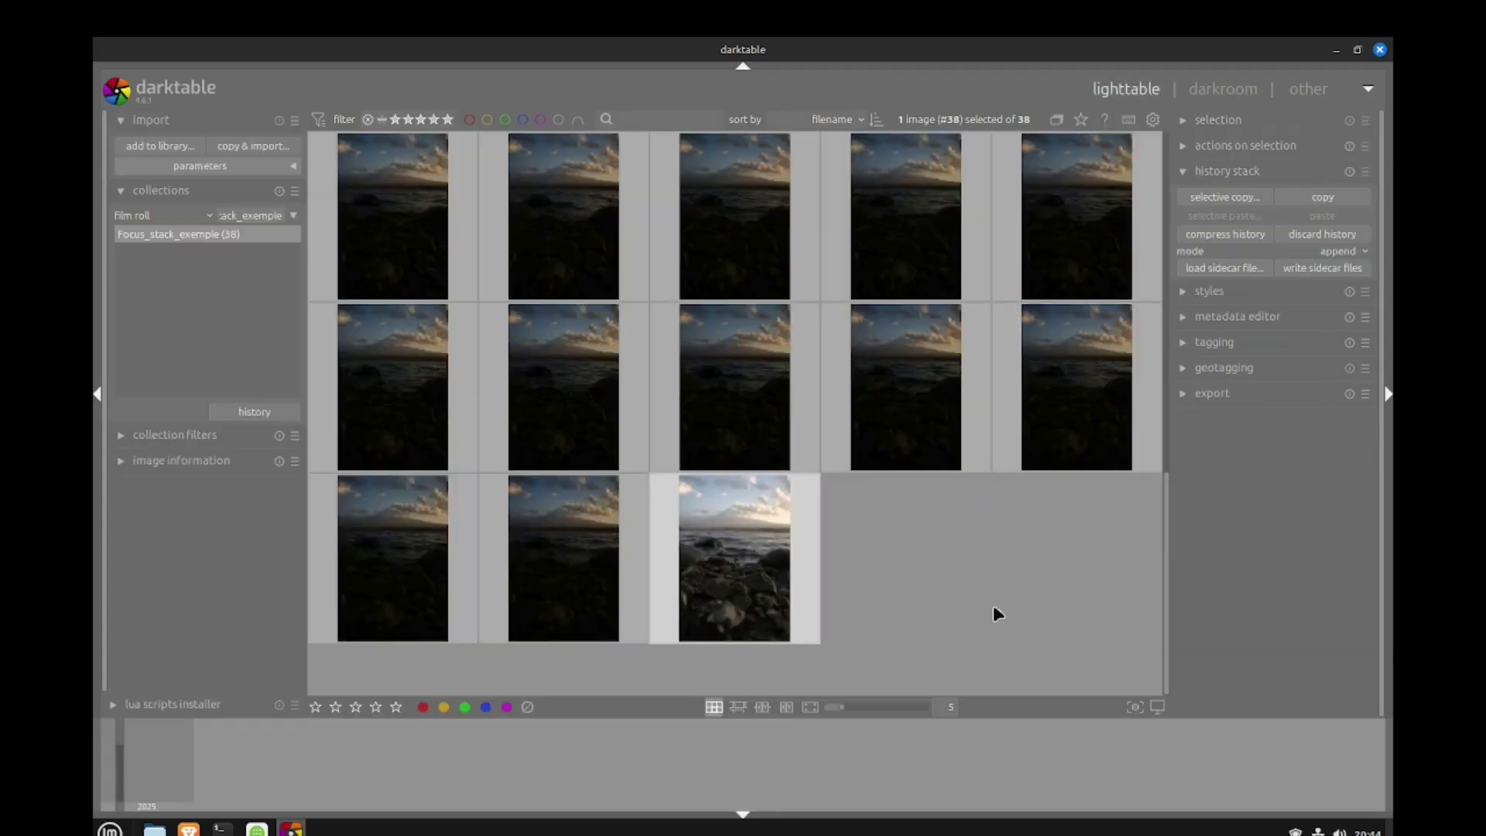
- Open the first frame in darkroom and list its active modules, like exposure and lens correction
{"action": "scroll", "coordinate": [968, 606], "scroll_direction": "up", "scroll_amount": 5}
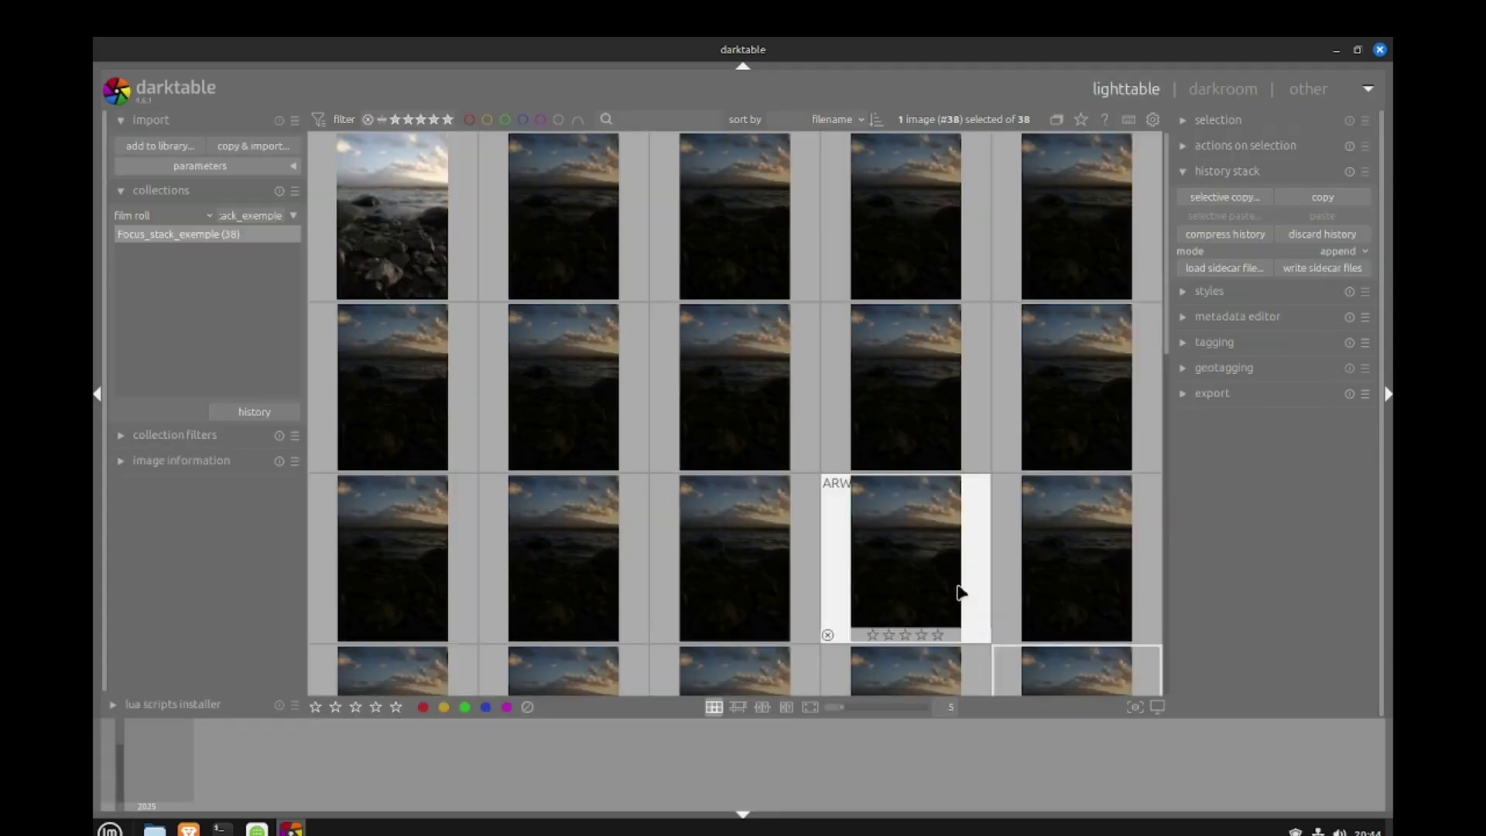
{"action": "double_click", "coordinate": [454, 217]}
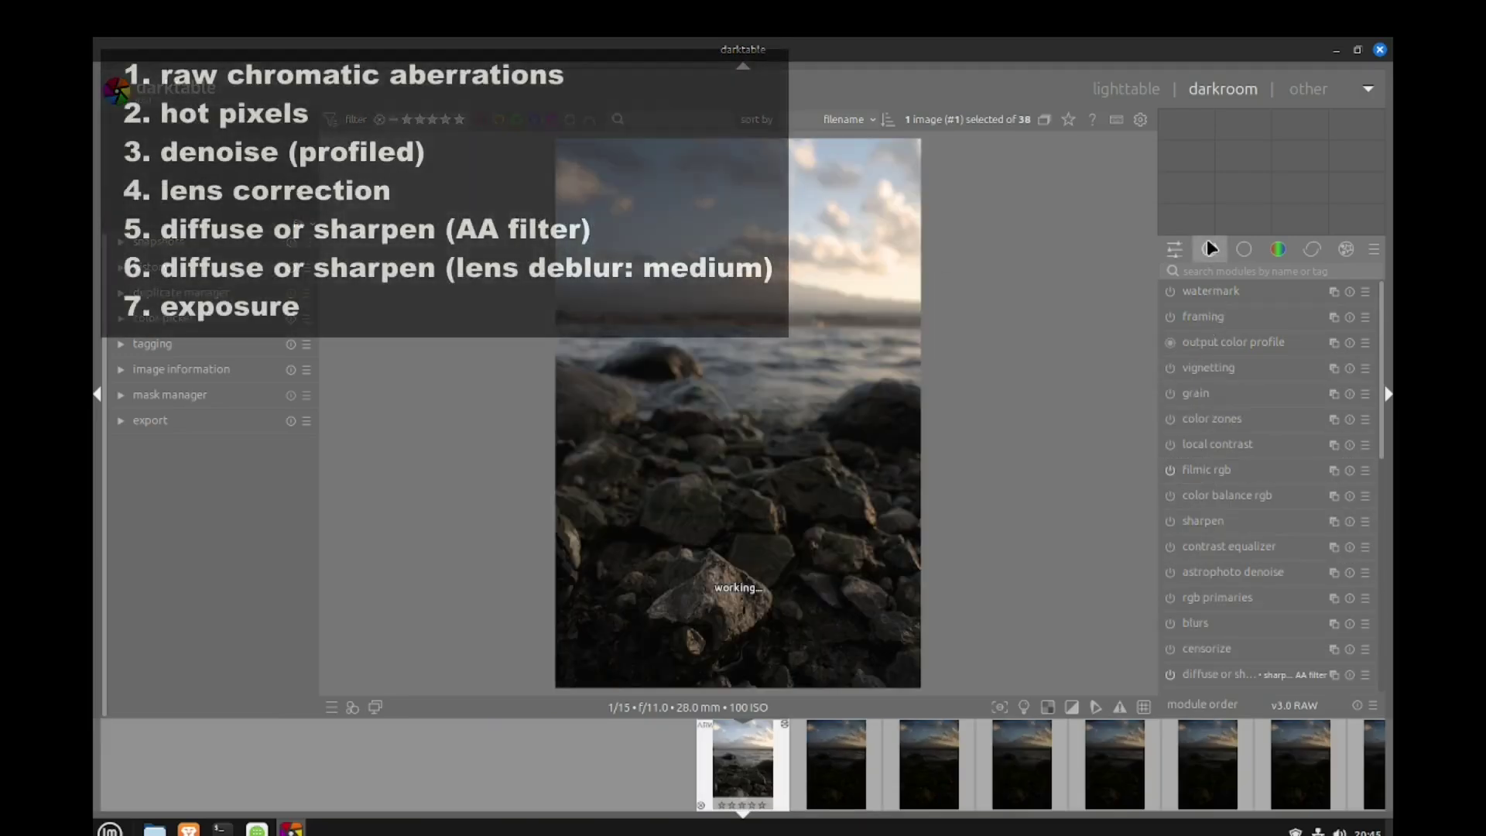
{"action": "left_click", "coordinate": [1209, 248]}
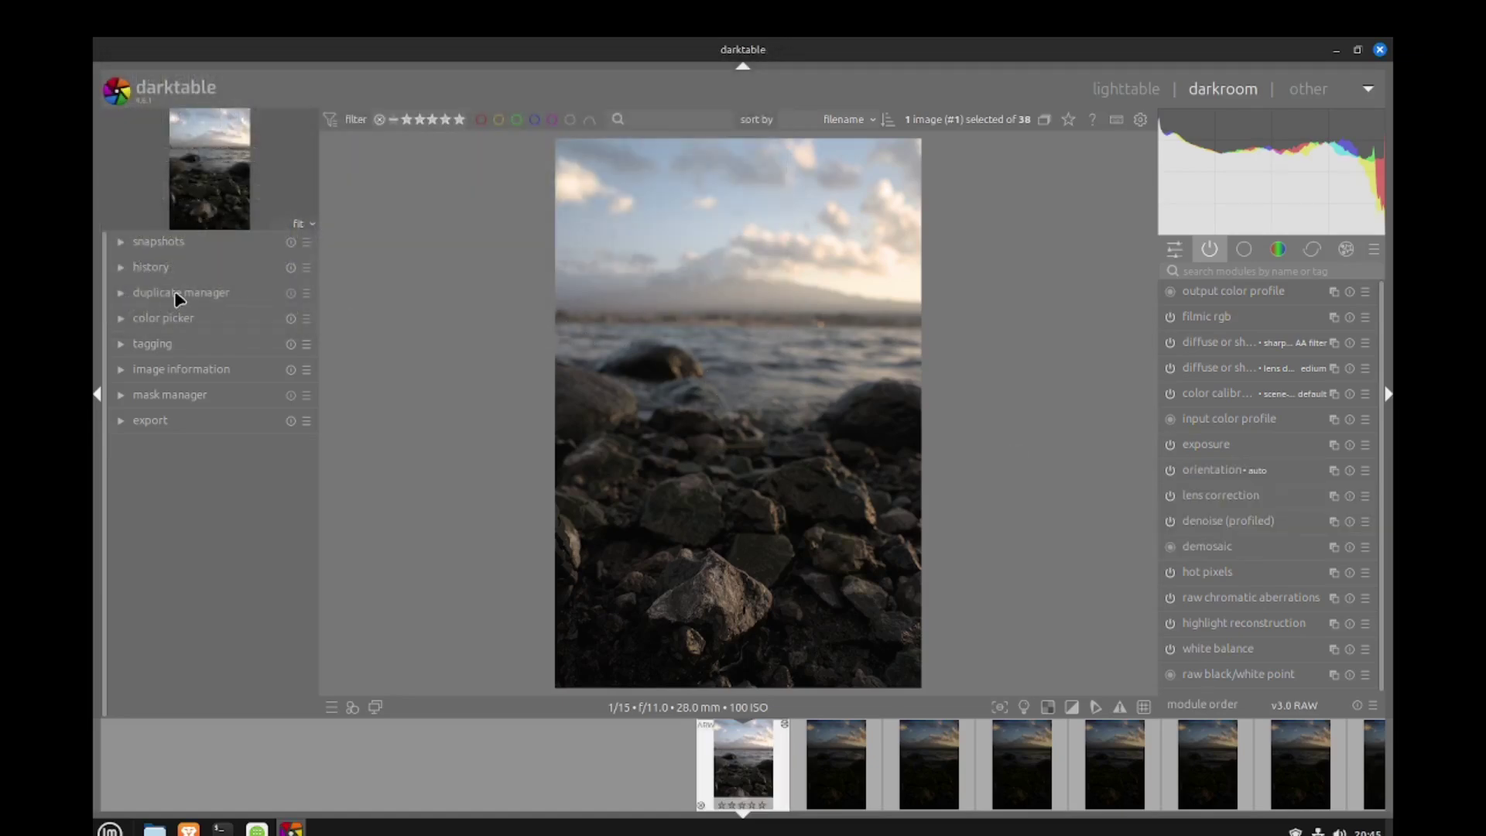
- Expand history, preview step 11, then return to step 19 'denoise (profiled)'
{"action": "left_click", "coordinate": [121, 268]}
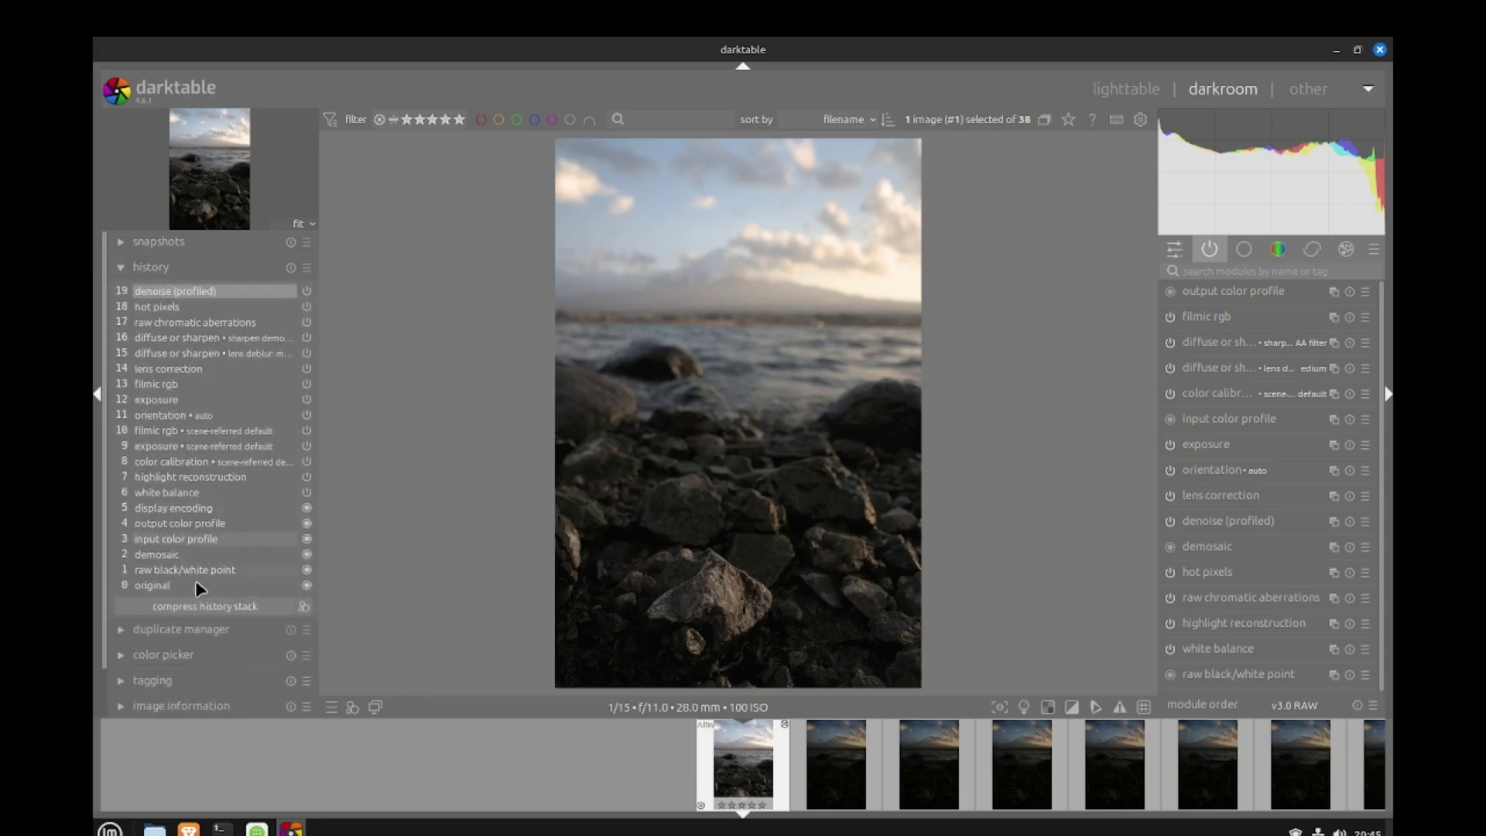
{"action": "left_click", "coordinate": [189, 416]}
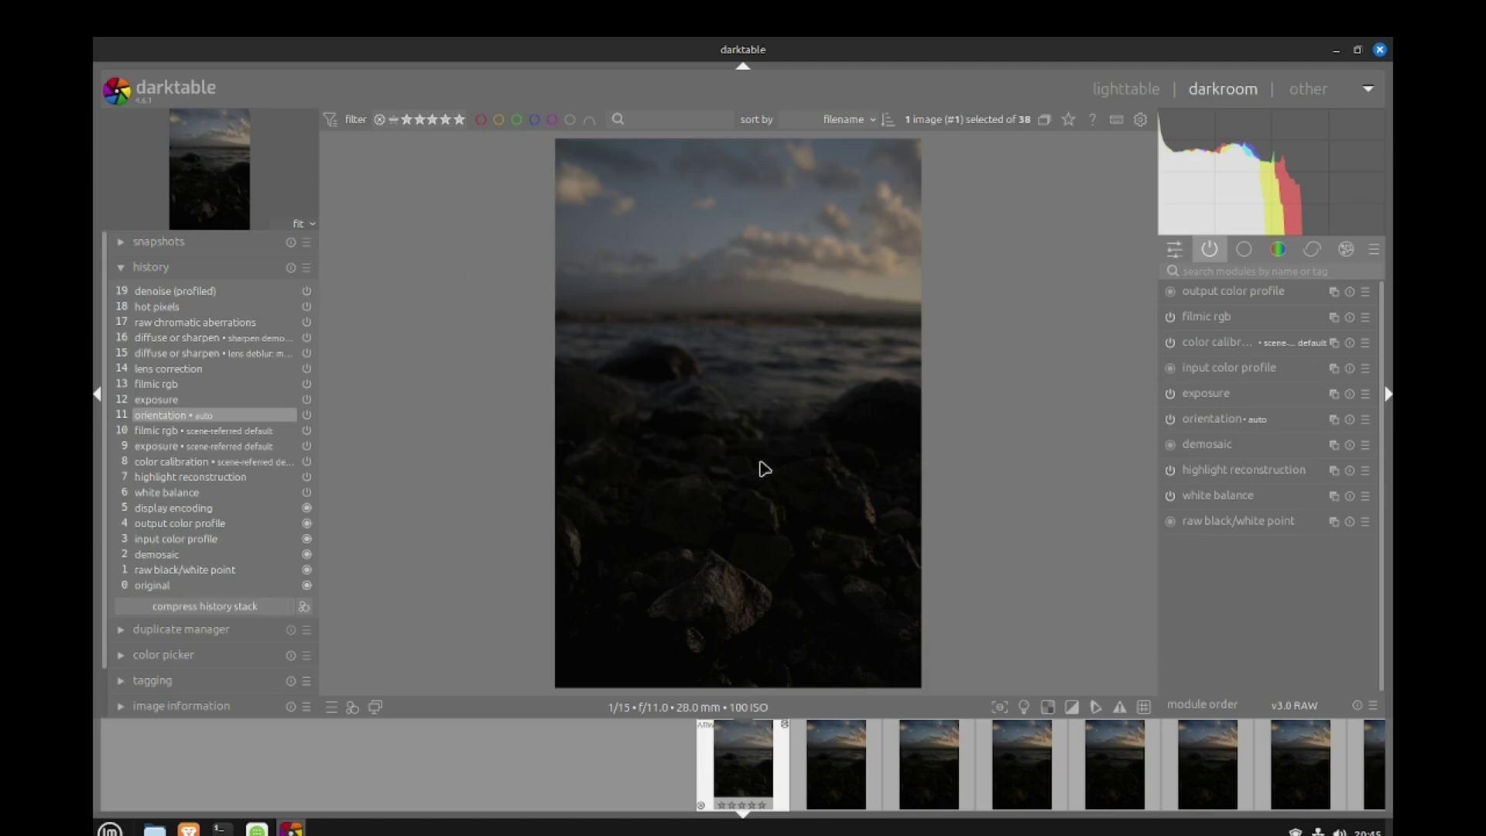
{"action": "left_click", "coordinate": [190, 295]}
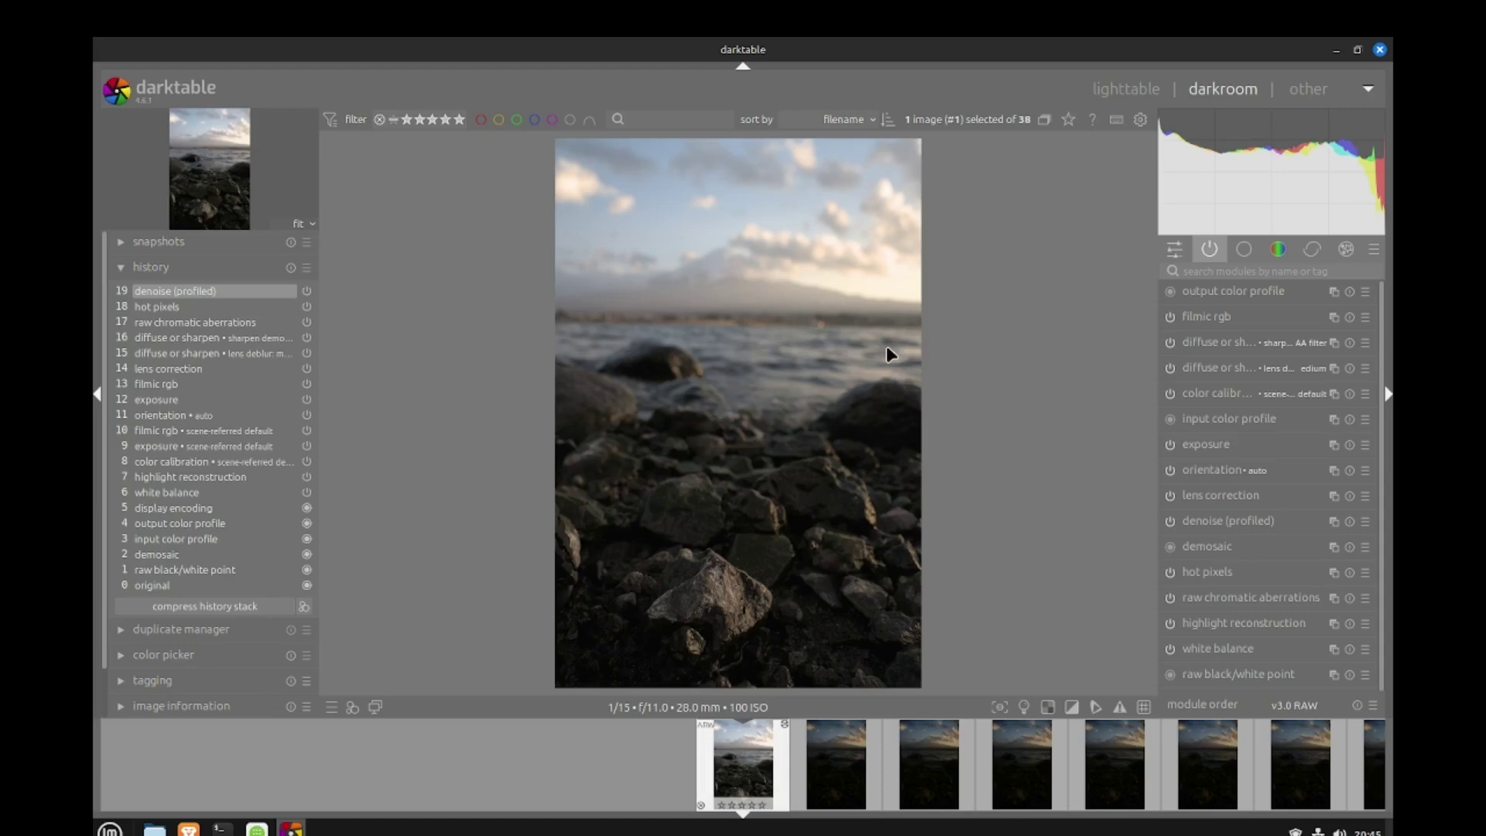
- Selectively copy the first photo's history with lens correction ticked, excluding white balance and orientation
{"action": "left_click", "coordinate": [1126, 87]}
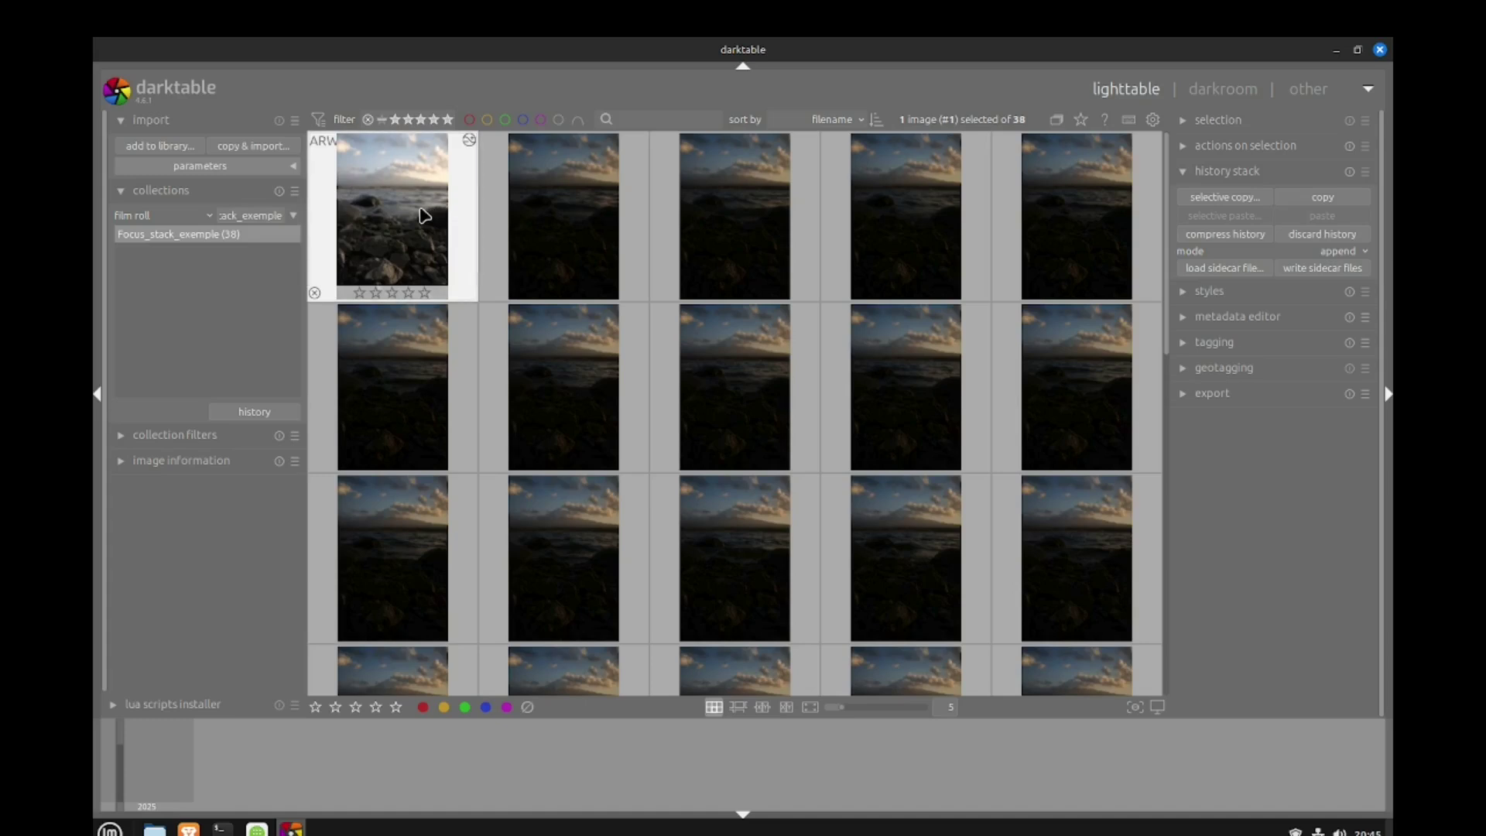
{"action": "mouse_move", "coordinate": [424, 216]}
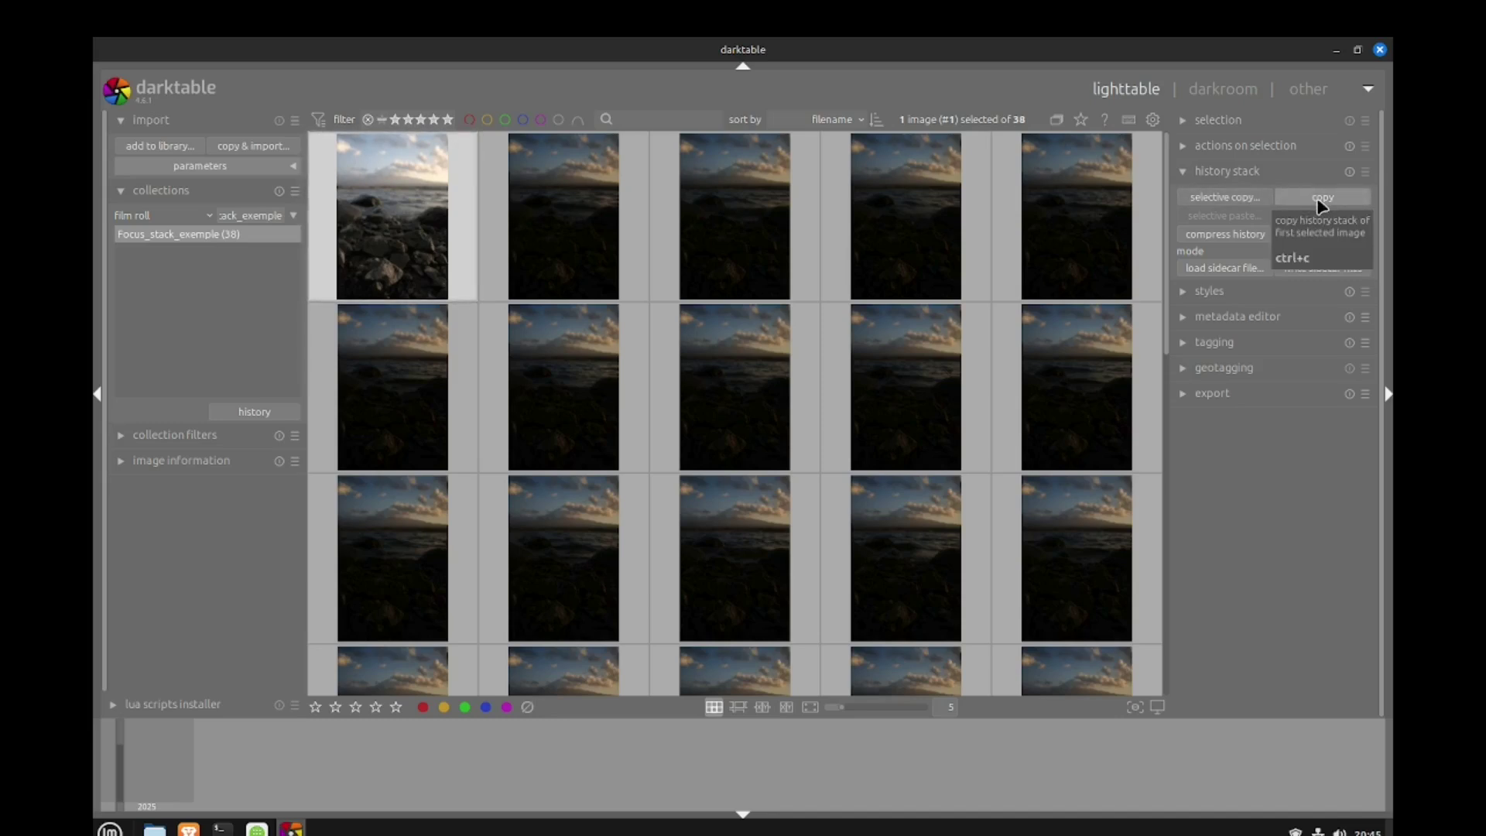
{"action": "left_click", "coordinate": [1246, 203]}
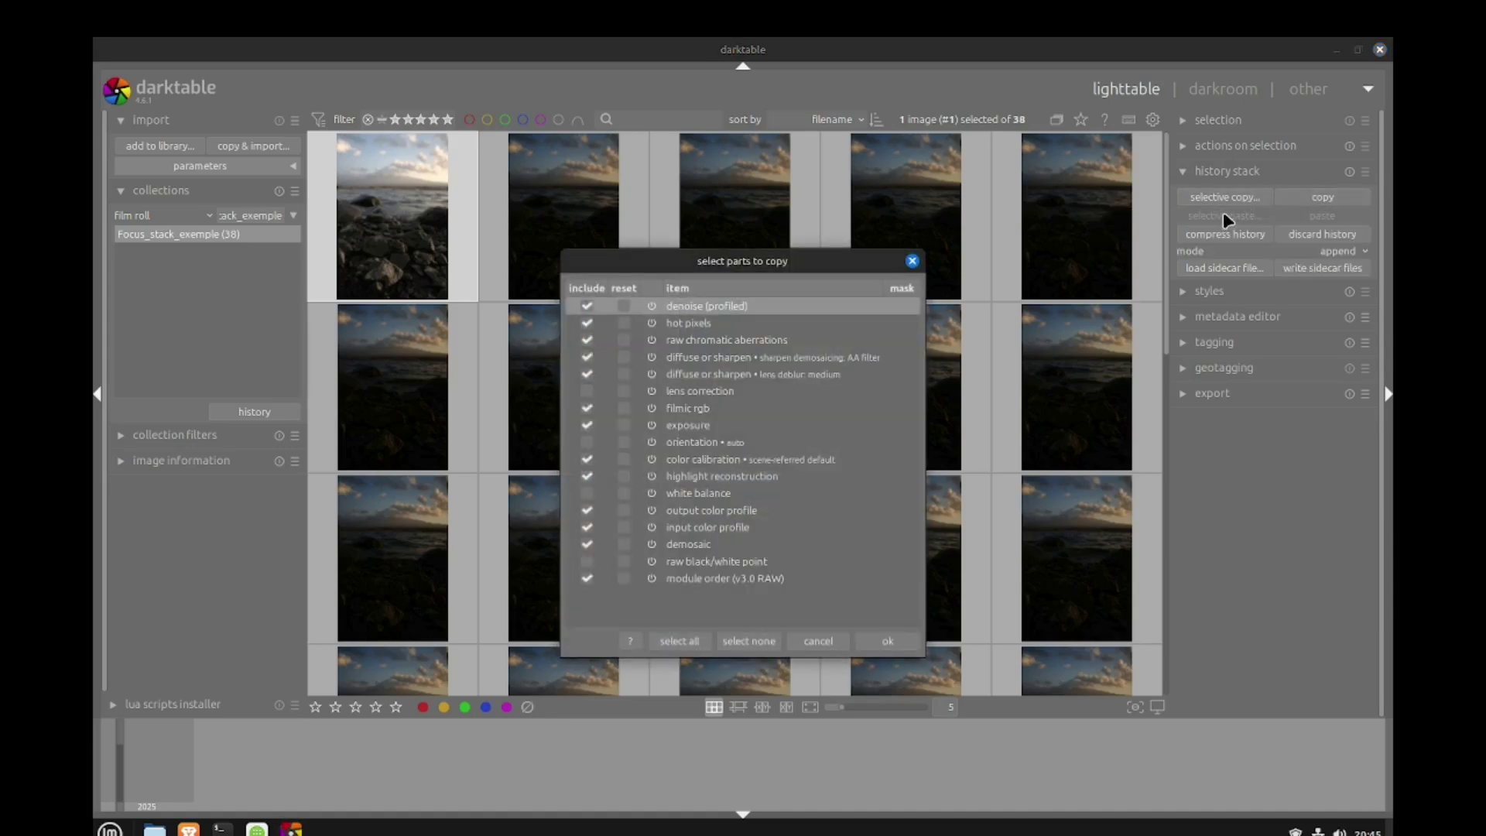
{"action": "left_click", "coordinate": [586, 392]}
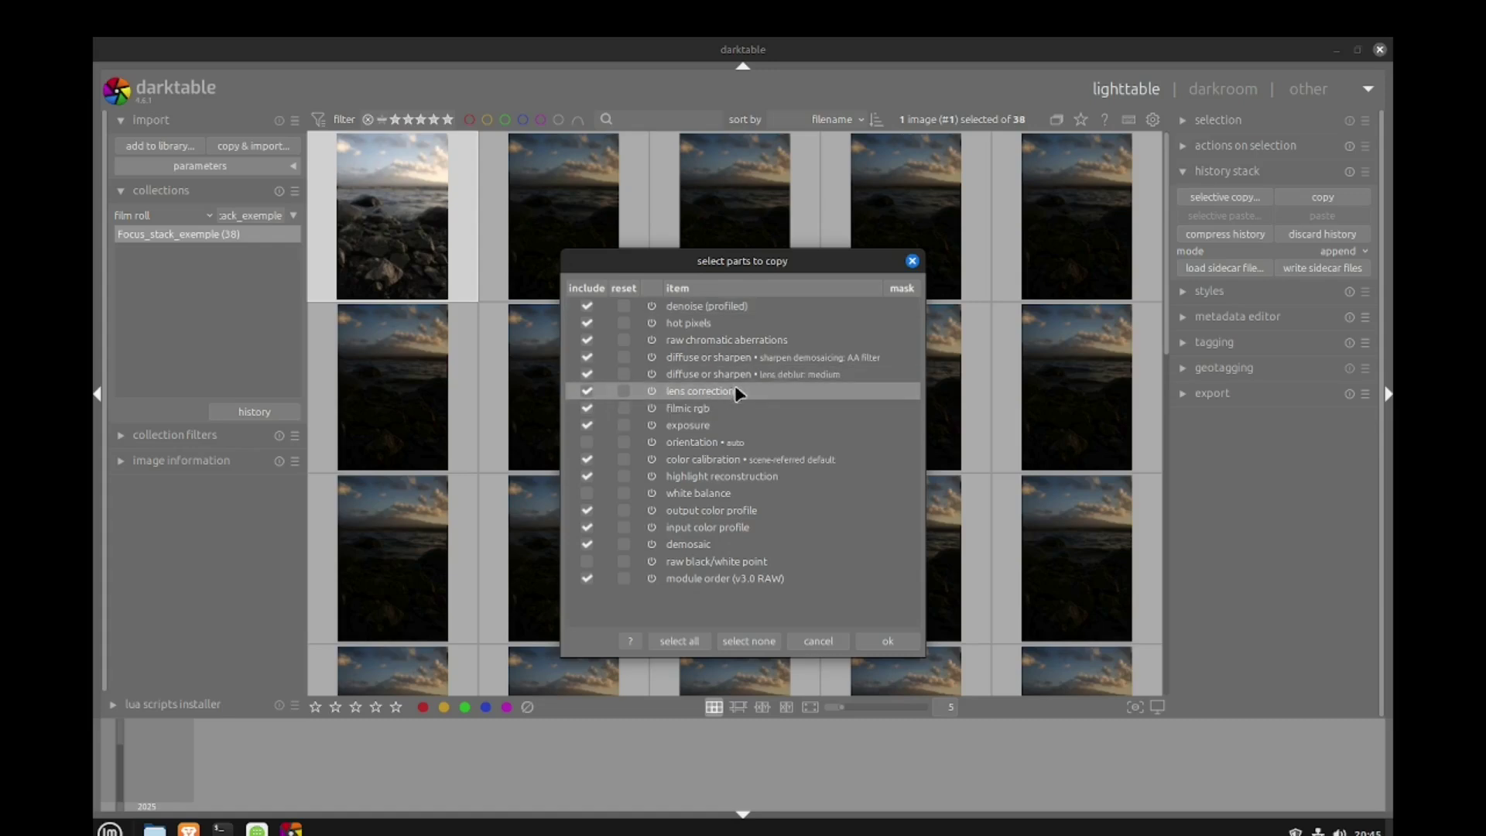
{"action": "left_click", "coordinate": [886, 641]}
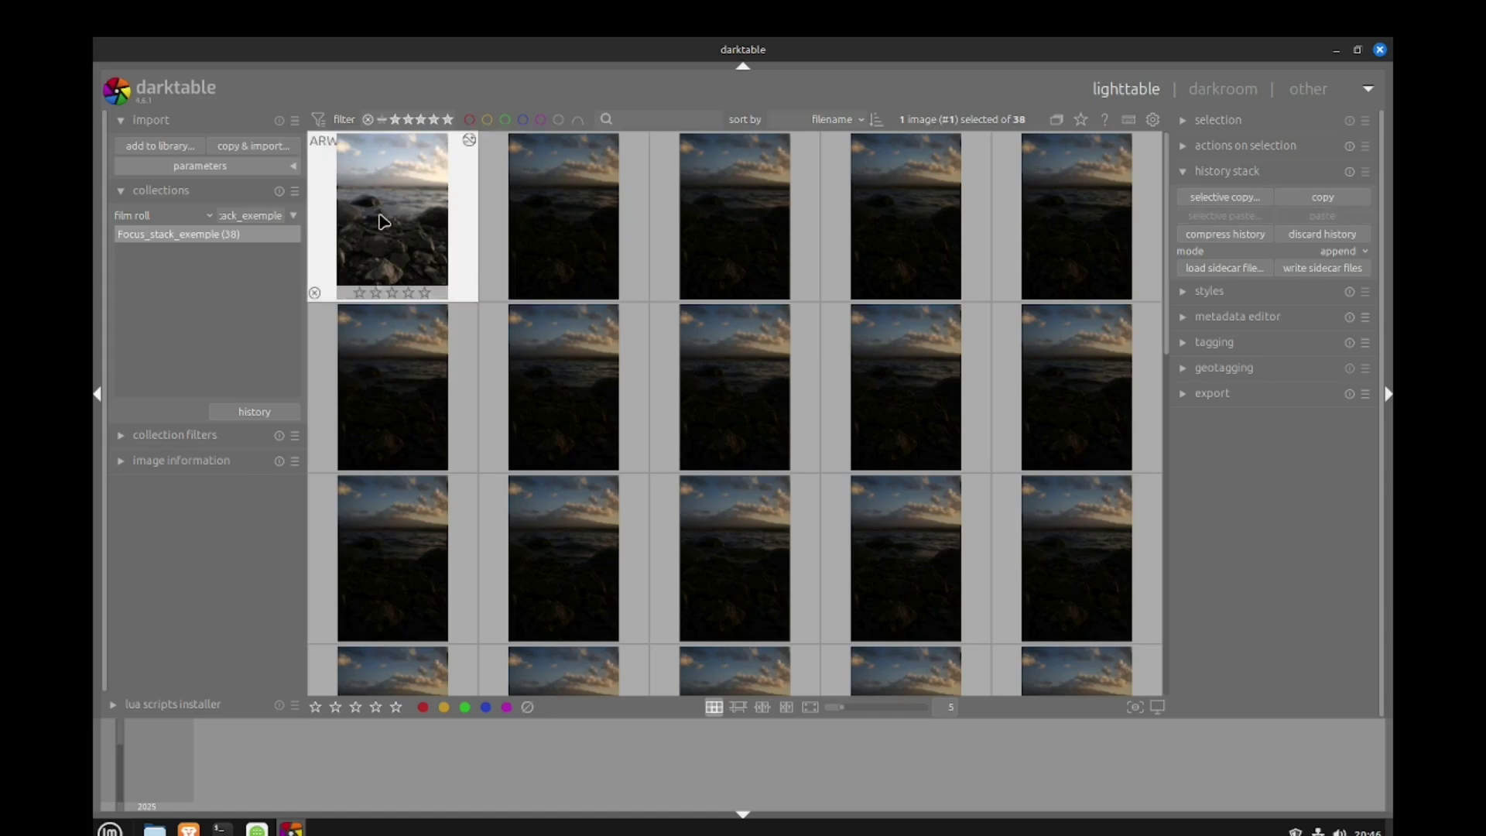
- Select all 38 photos and selectively paste the copied edits onto them
{"action": "key", "text": "ctrl+a"}
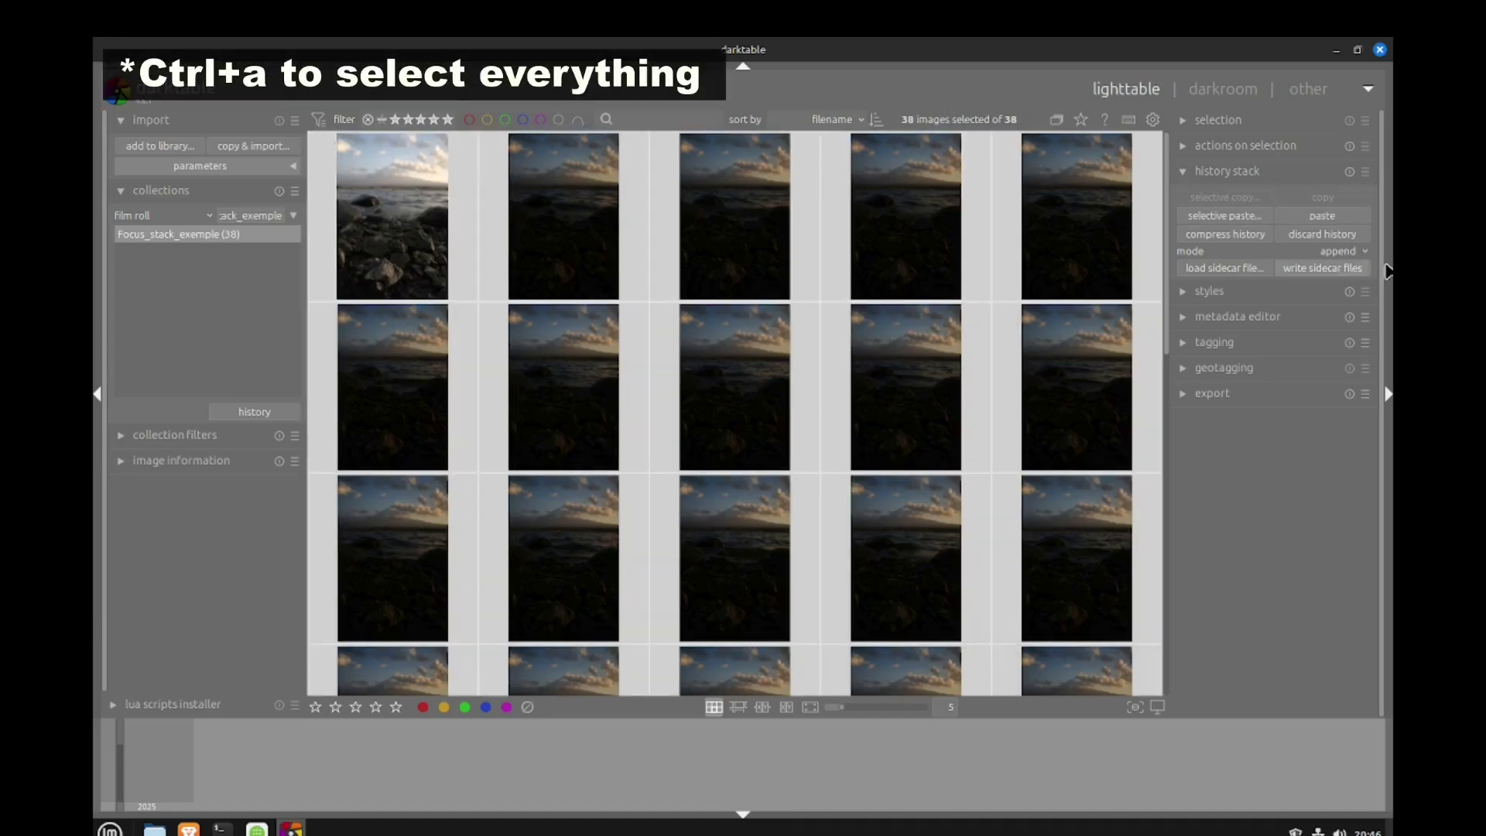
{"action": "left_click", "coordinate": [1245, 216]}
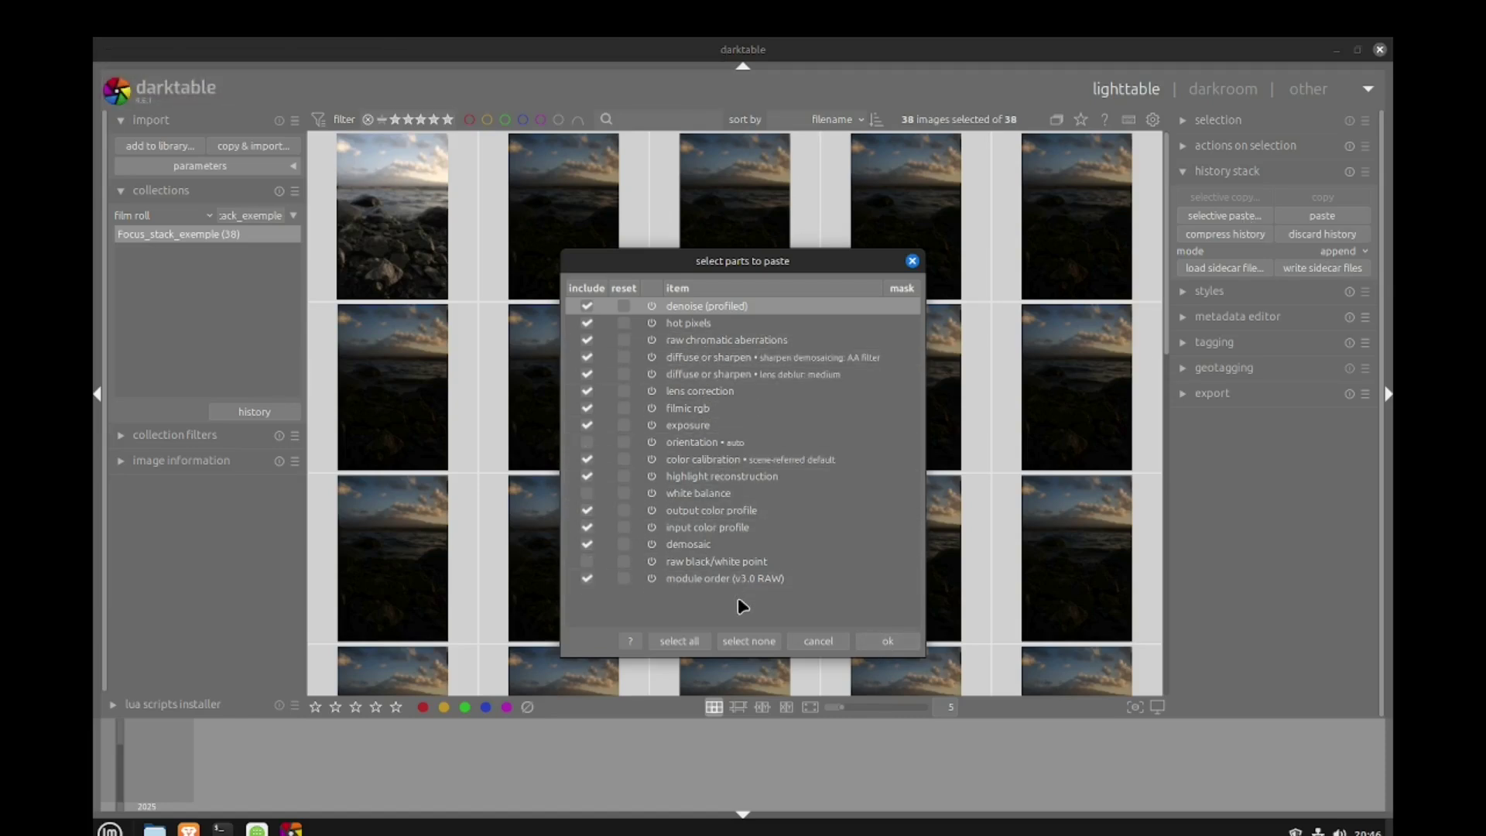
{"action": "left_click", "coordinate": [888, 641]}
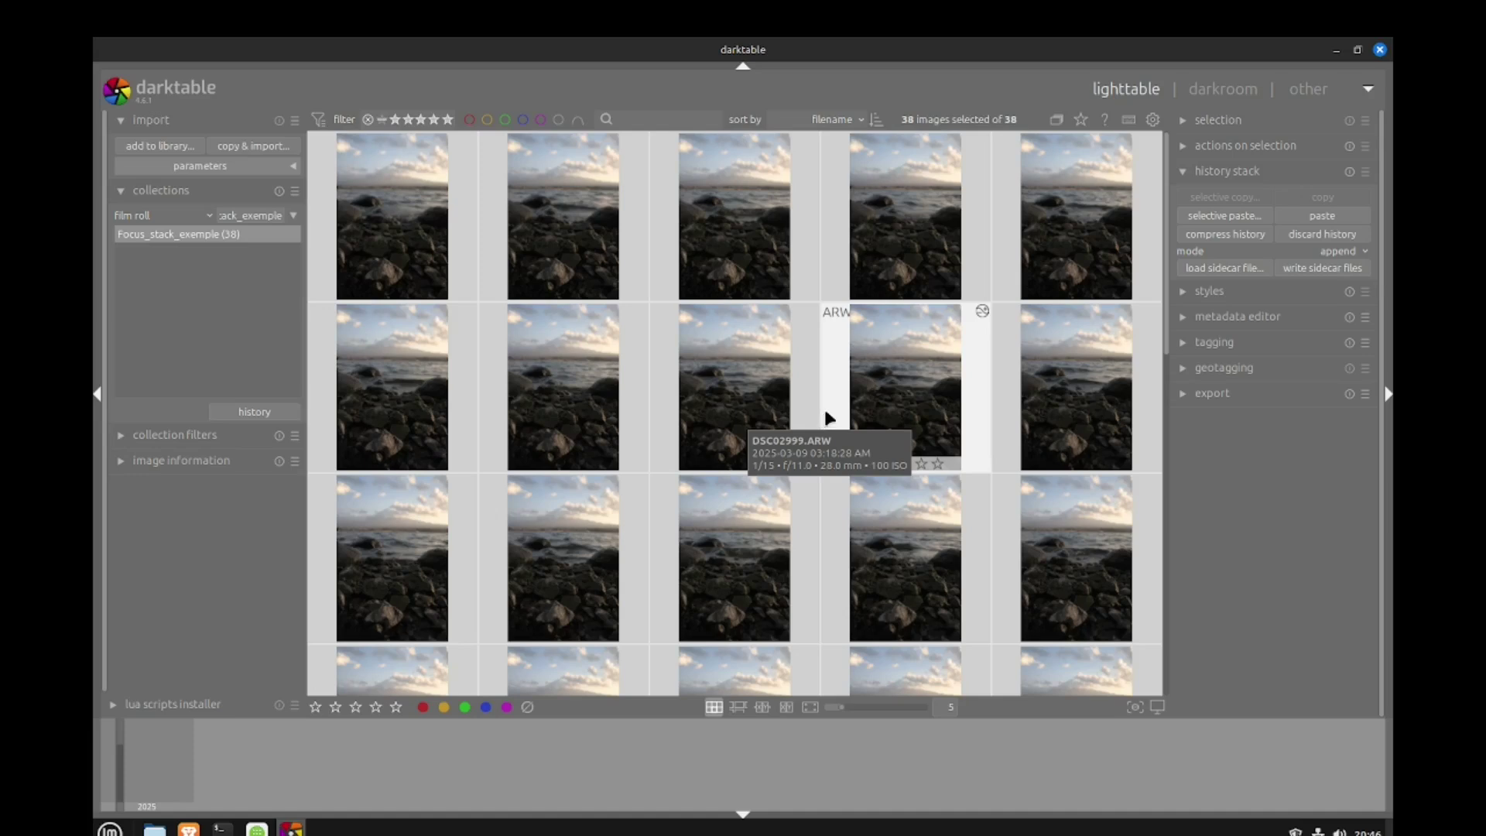
- Set the export module to TIFF format, 16-bit depth and uncompressed
{"action": "left_click", "coordinate": [1184, 396]}
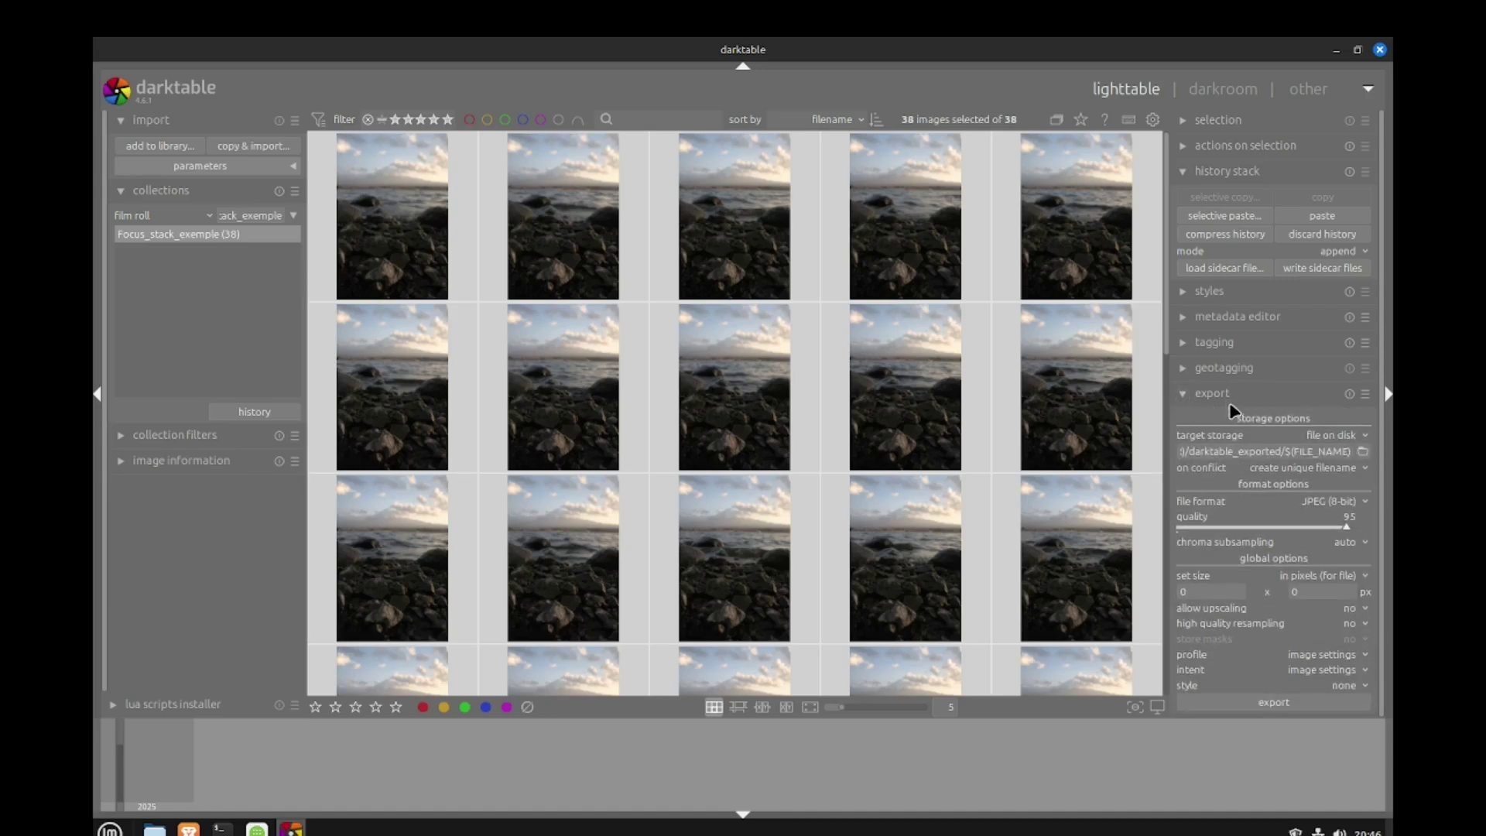
{"action": "left_click", "coordinate": [1342, 502]}
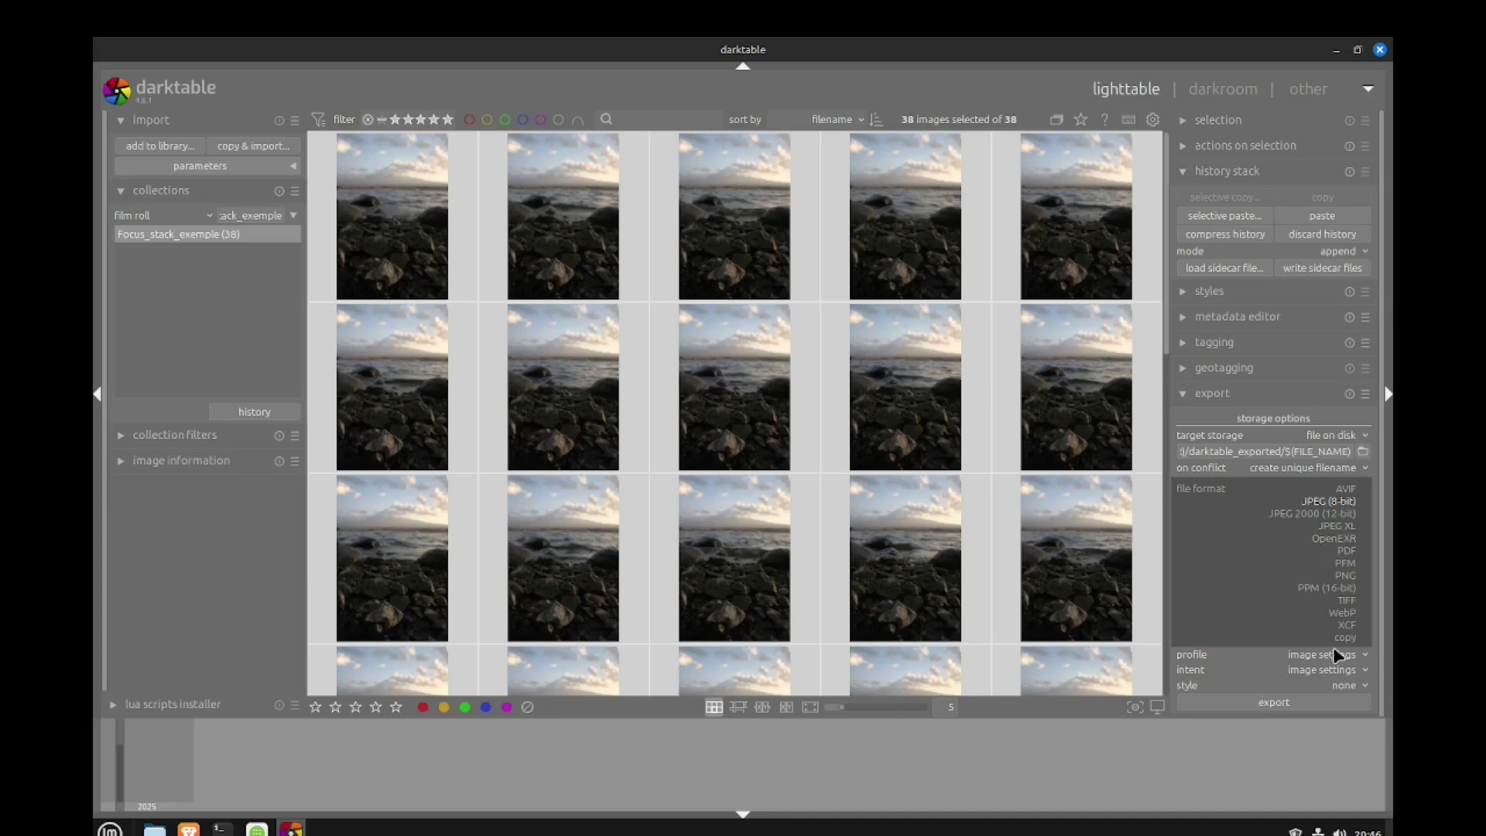
{"action": "left_click", "coordinate": [1345, 599]}
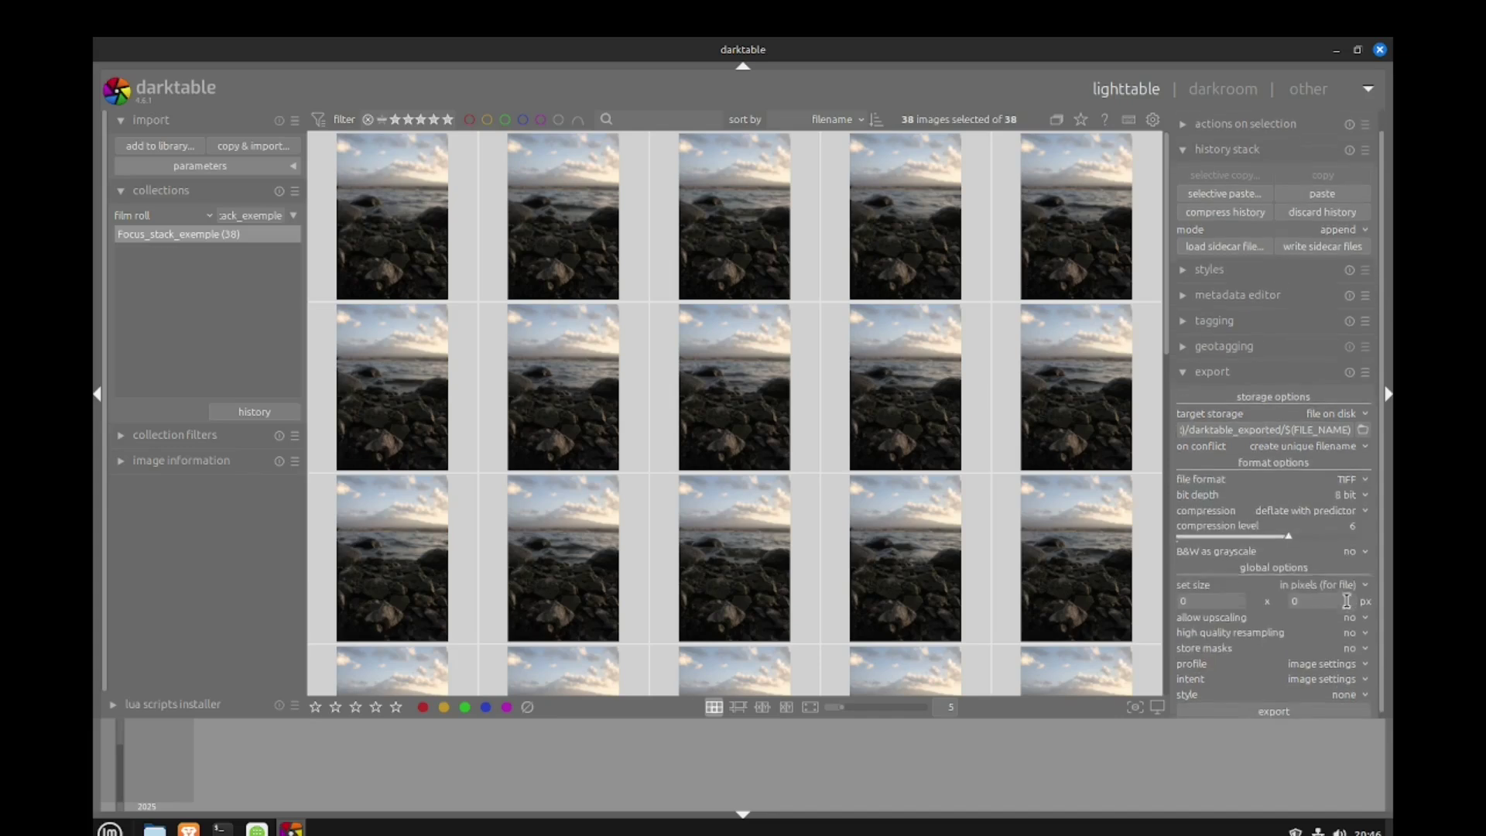
{"action": "left_click", "coordinate": [1350, 491]}
{"action": "left_click", "coordinate": [1350, 504]}
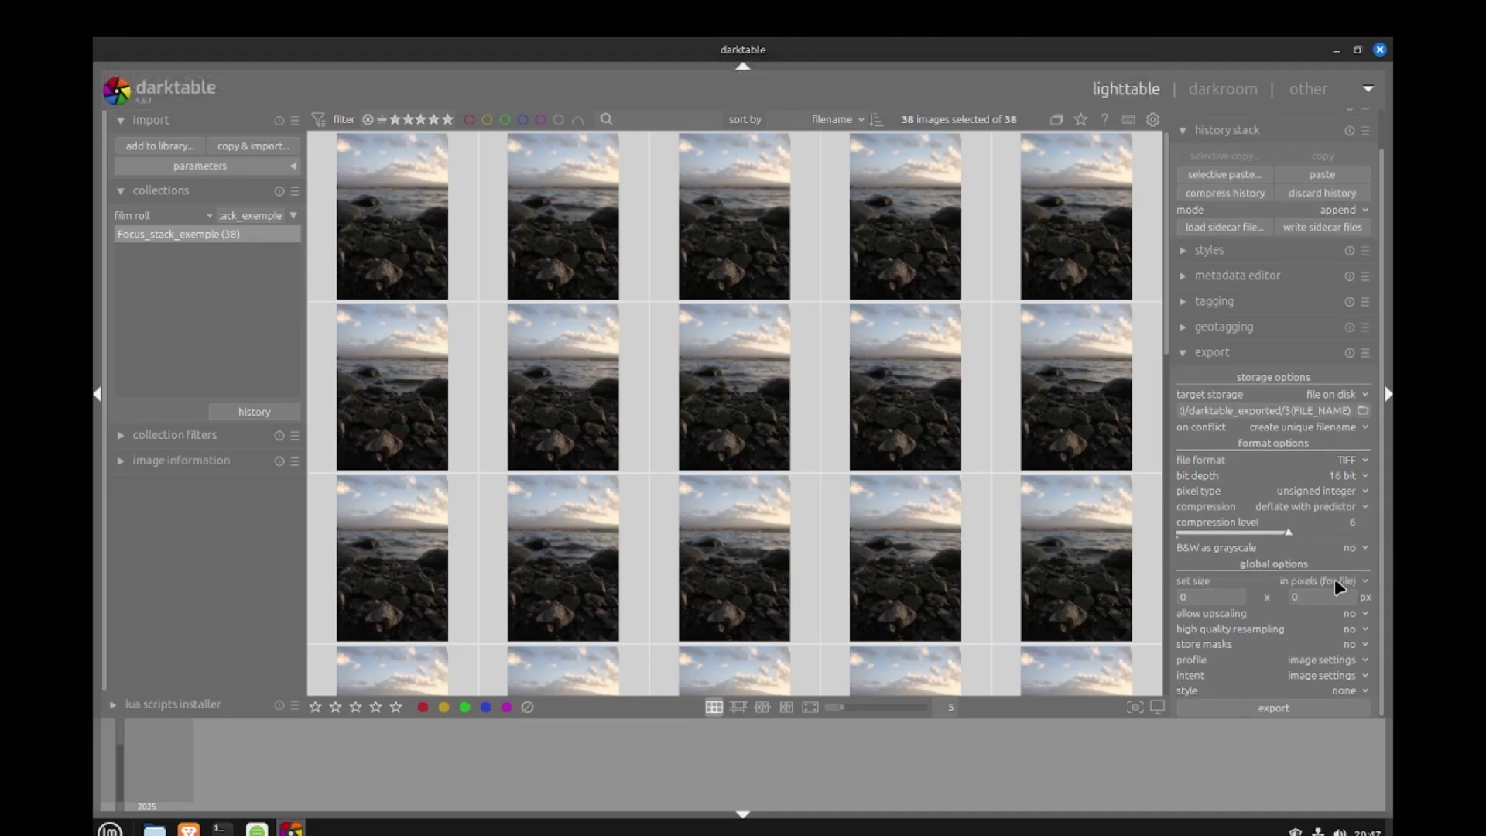
{"action": "left_click", "coordinate": [1339, 508]}
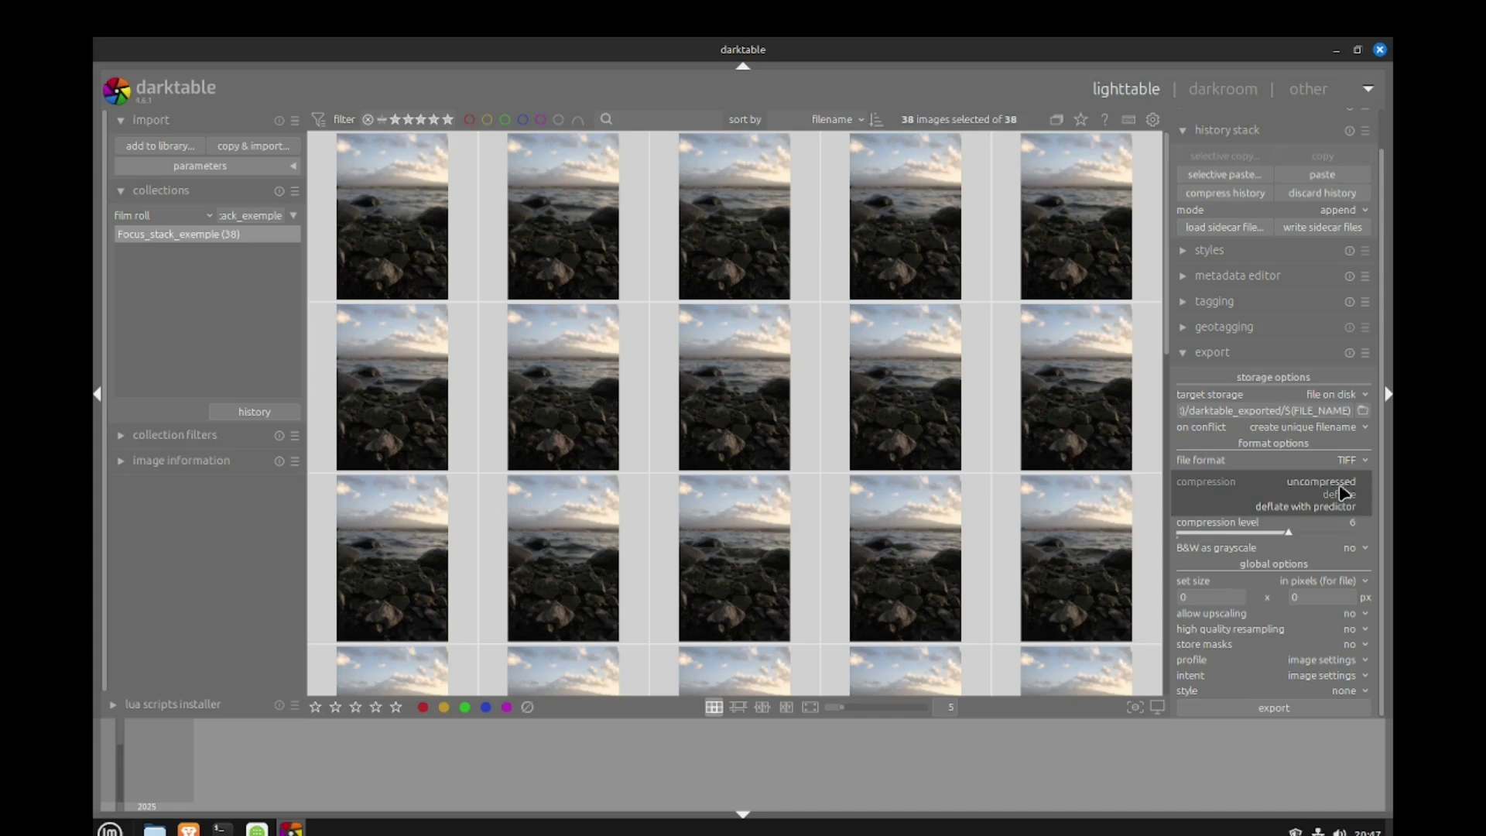
{"action": "left_click", "coordinate": [1339, 484]}
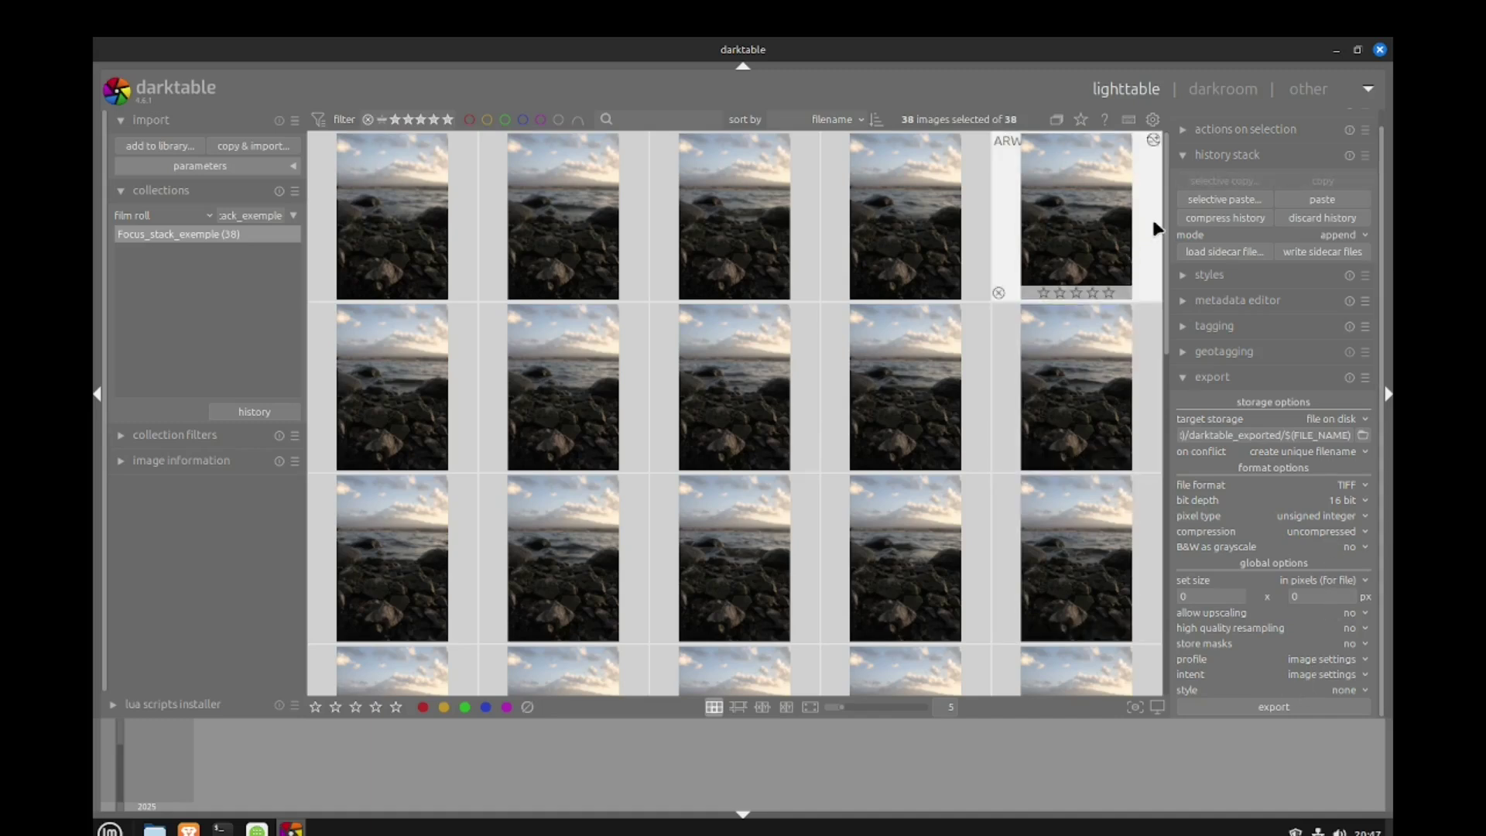
- Export all 38 frames as TIFF, dismiss the folder chooser, and open the Nemo file manager
{"action": "left_click", "coordinate": [1281, 706]}
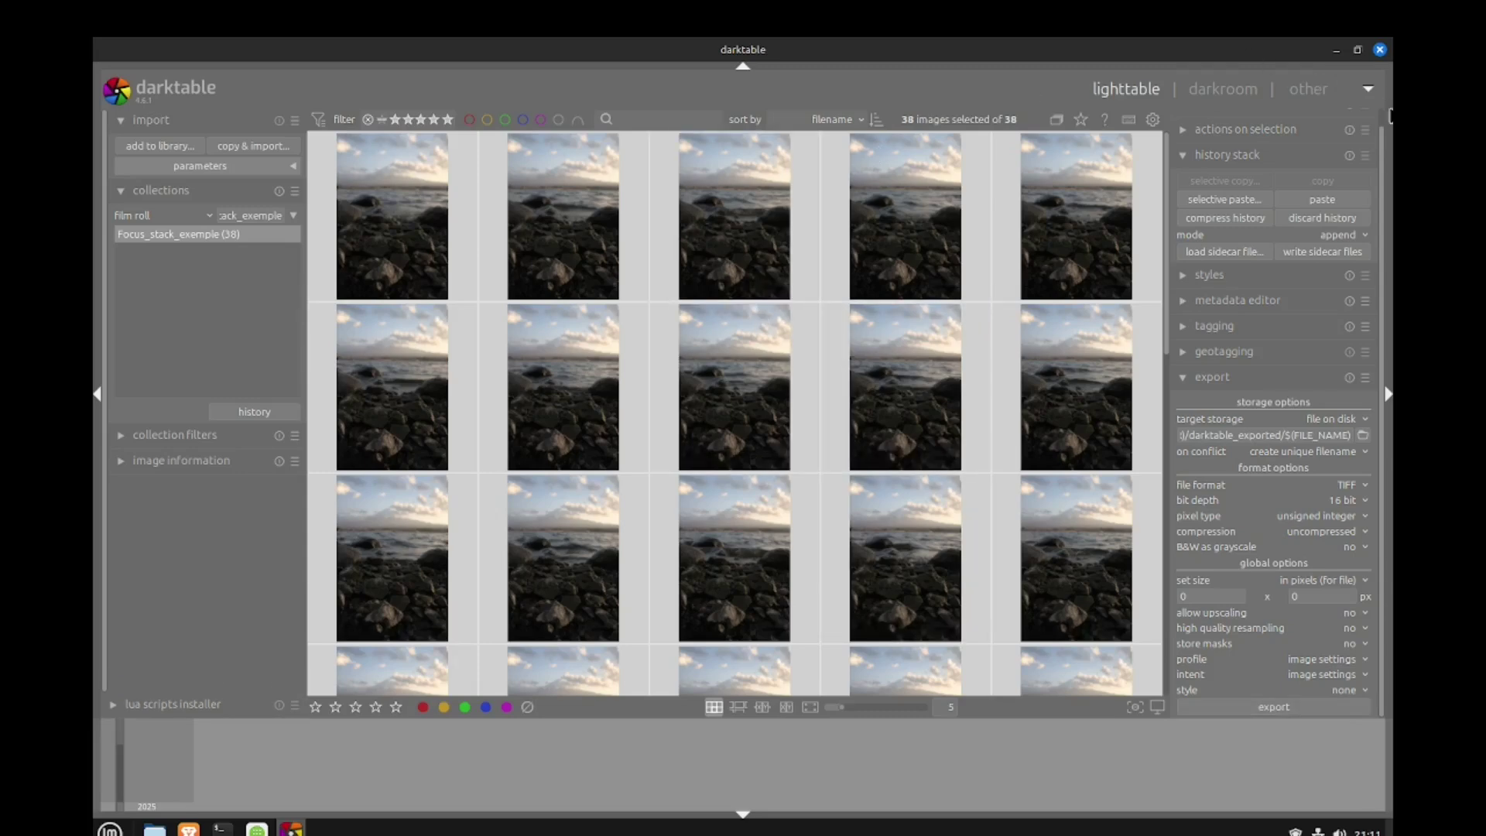
{"action": "left_click", "coordinate": [1363, 433]}
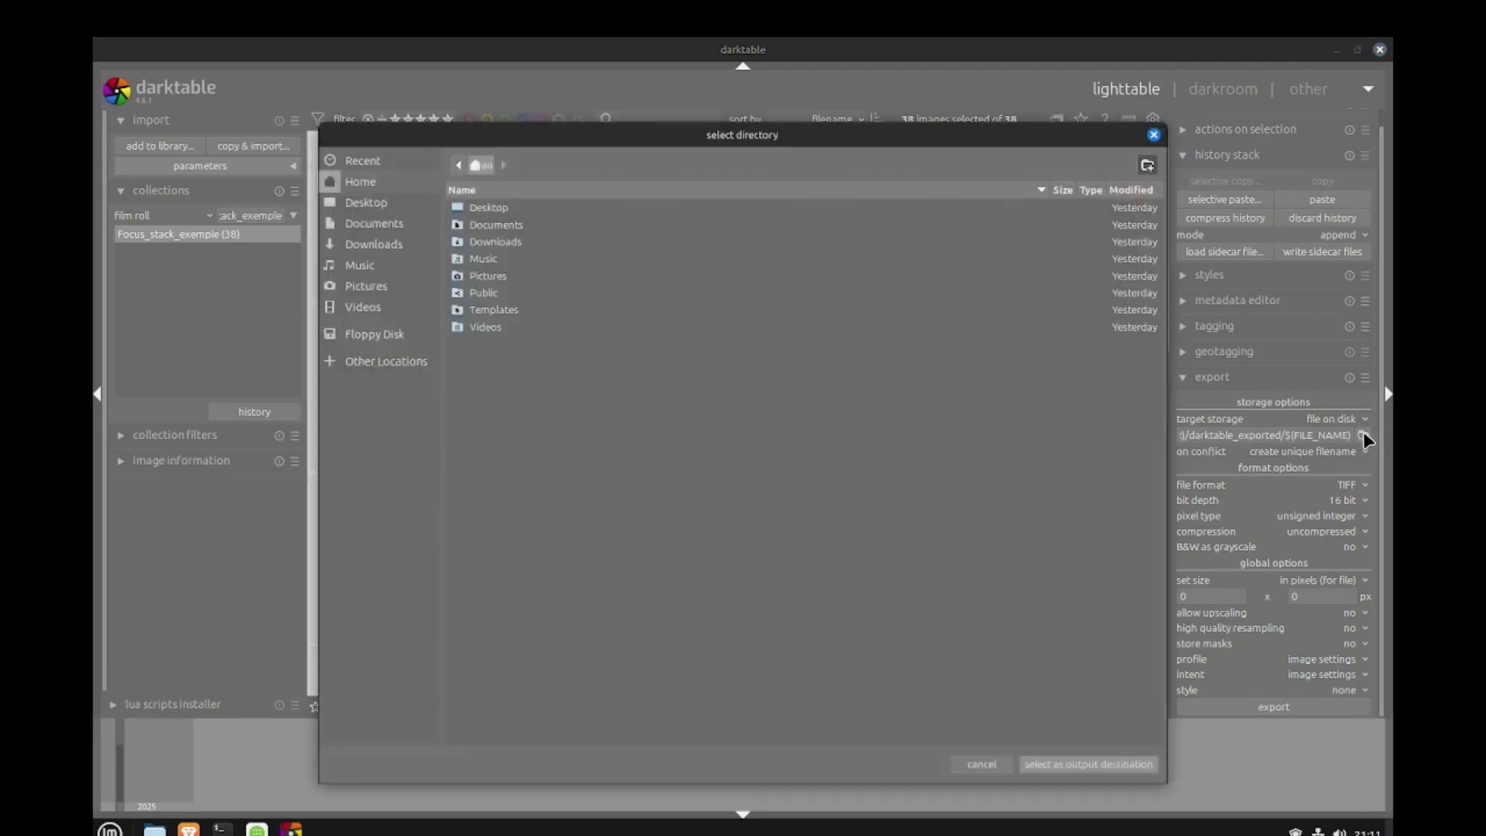
{"action": "left_click", "coordinate": [1153, 135]}
{"action": "left_click", "coordinate": [154, 828]}
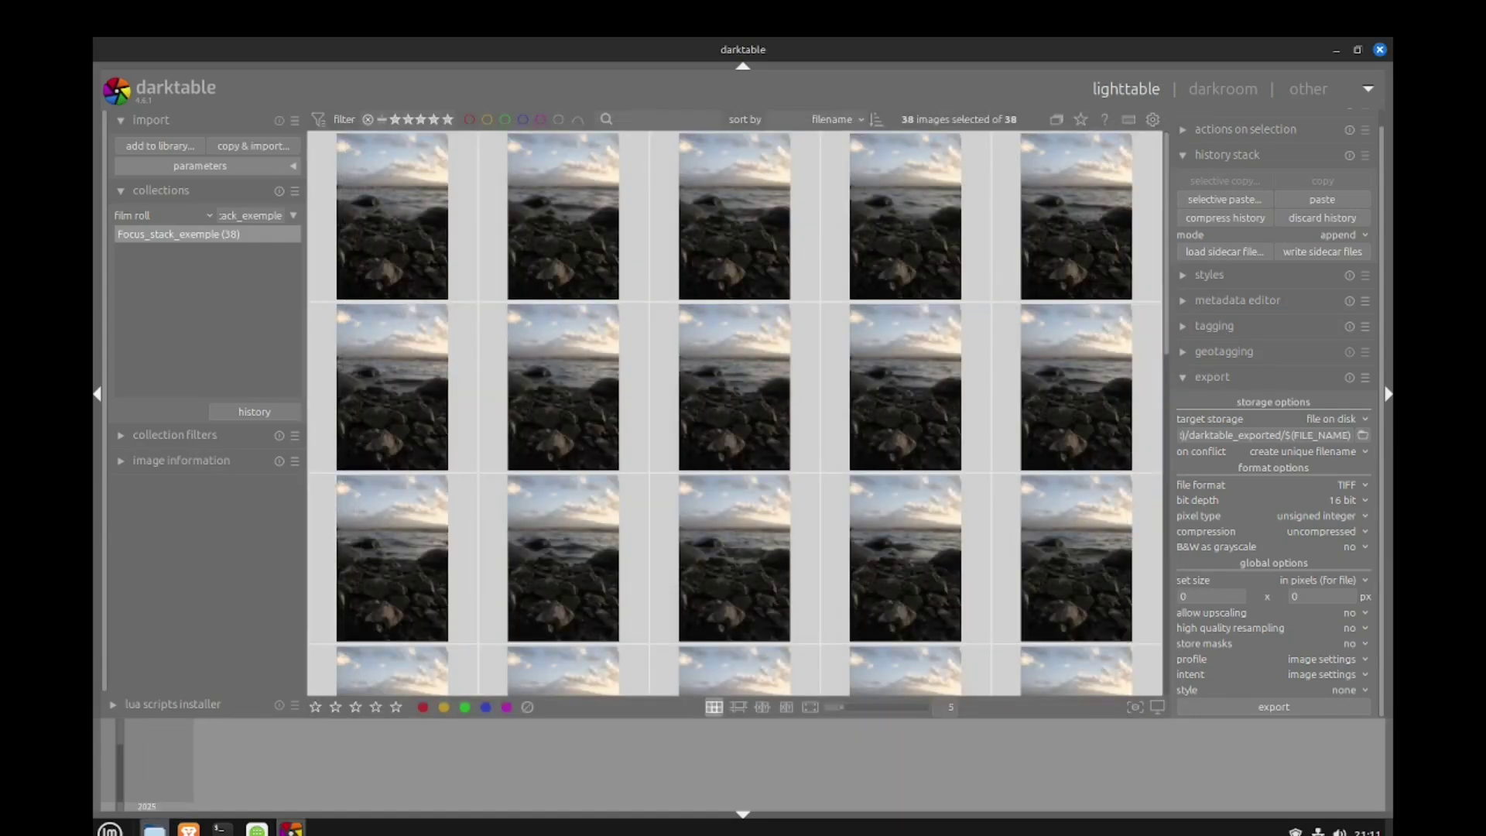
- Browse Pictures/Focus_stack_exemple/darktable_exported, review the 38 TIFFs, and check DSC02991.tif's size (197.9 MB)
{"action": "left_click", "coordinate": [180, 257]}
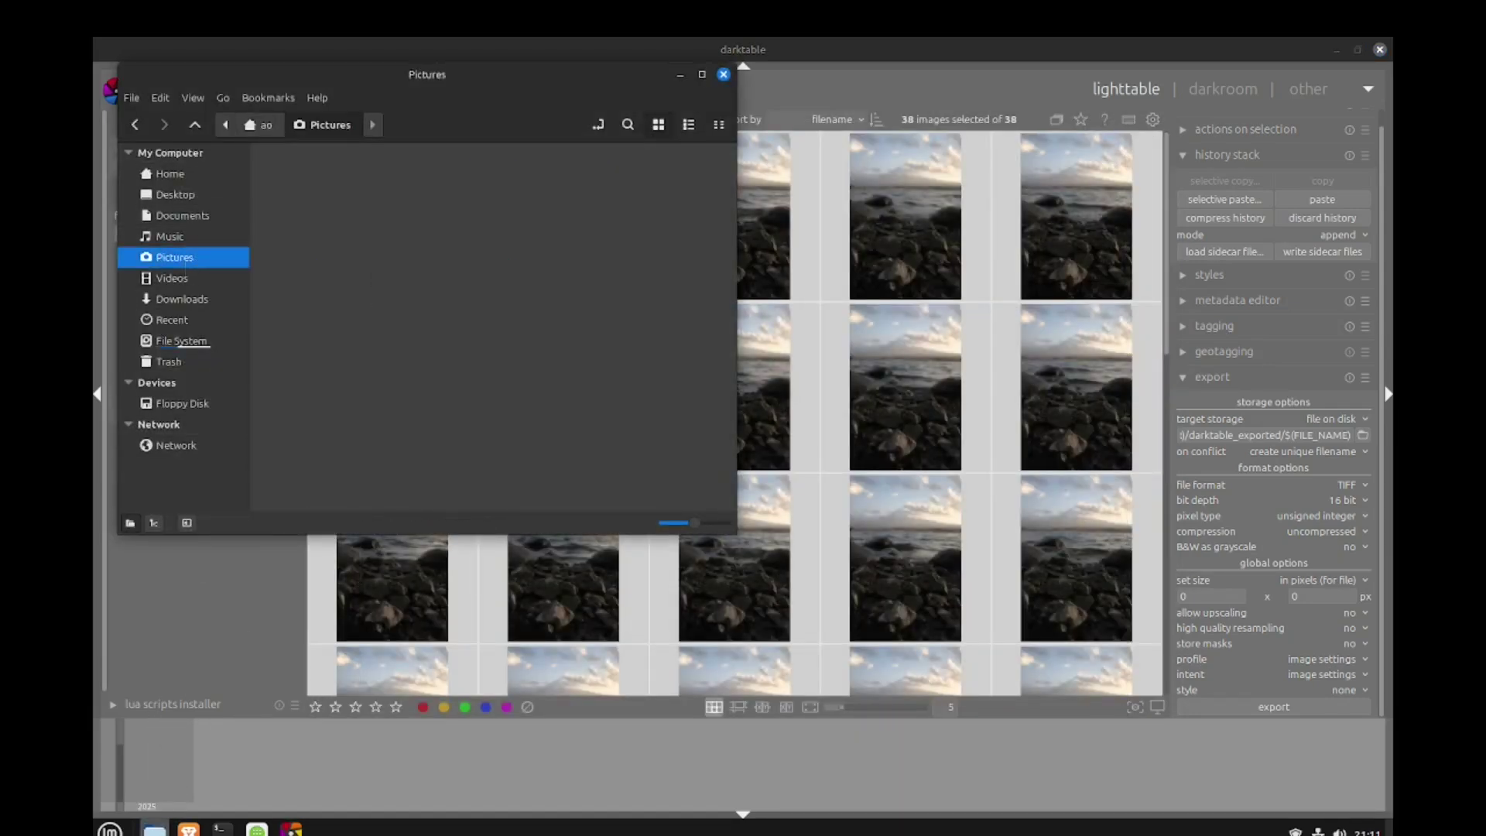
{"action": "double_click", "coordinate": [399, 189]}
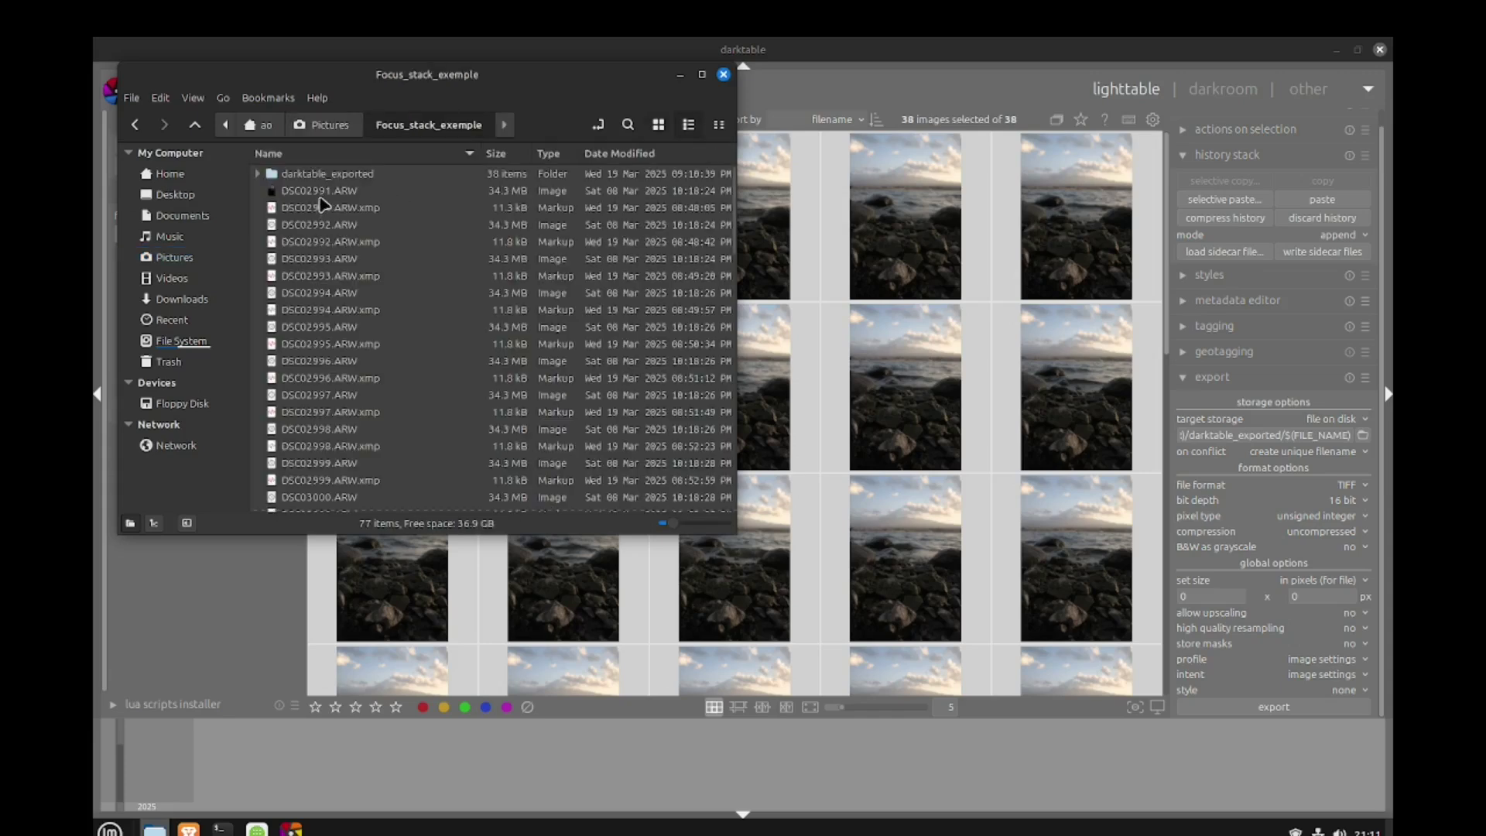
{"action": "double_click", "coordinate": [323, 176]}
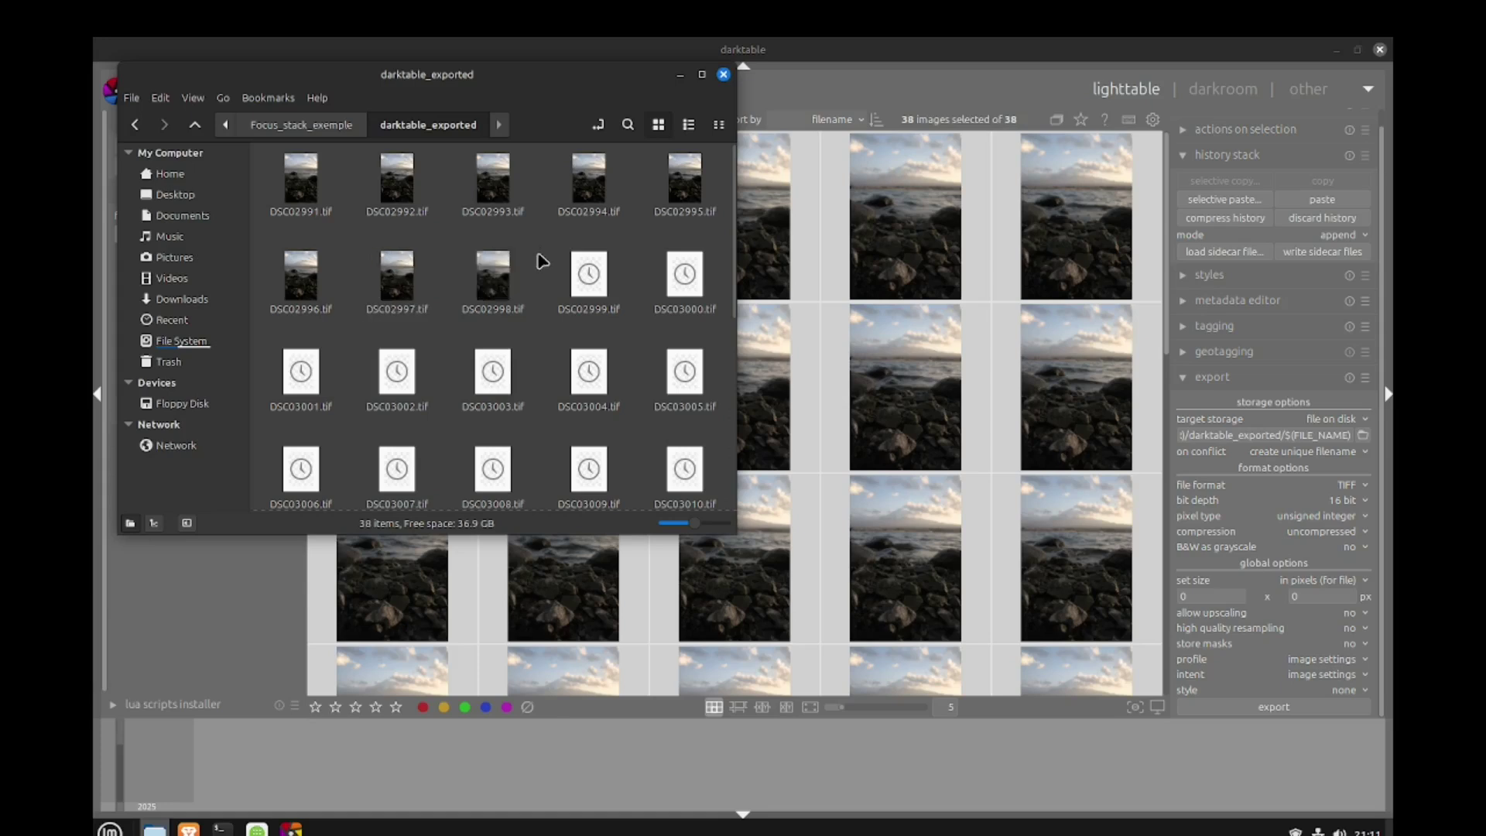
{"action": "scroll", "coordinate": [542, 260], "scroll_direction": "down", "scroll_amount": 3}
{"action": "scroll", "coordinate": [544, 263], "scroll_direction": "down", "scroll_amount": 2}
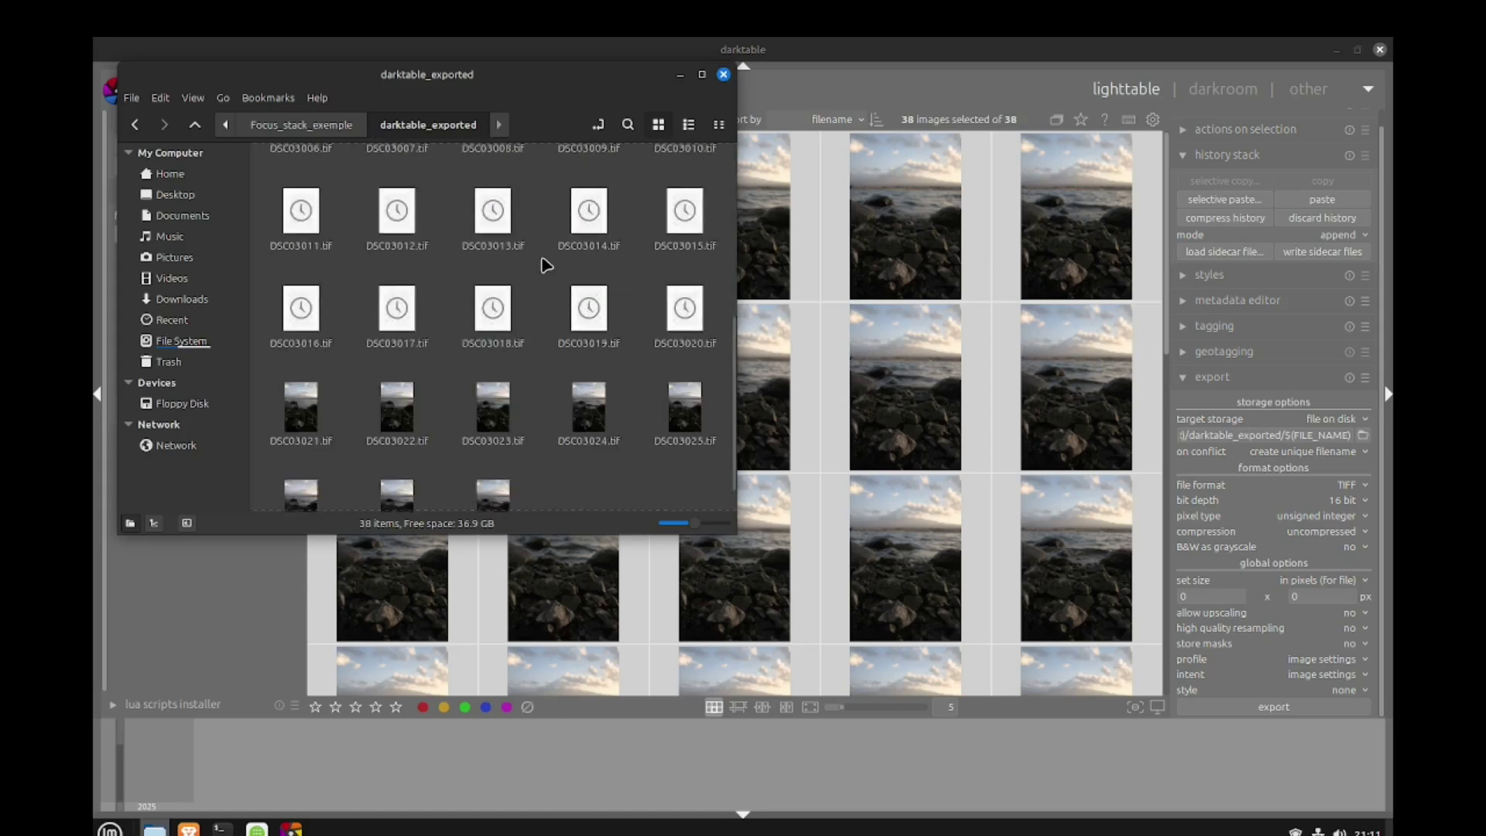
{"action": "scroll", "coordinate": [538, 345], "scroll_direction": "up", "scroll_amount": 4}
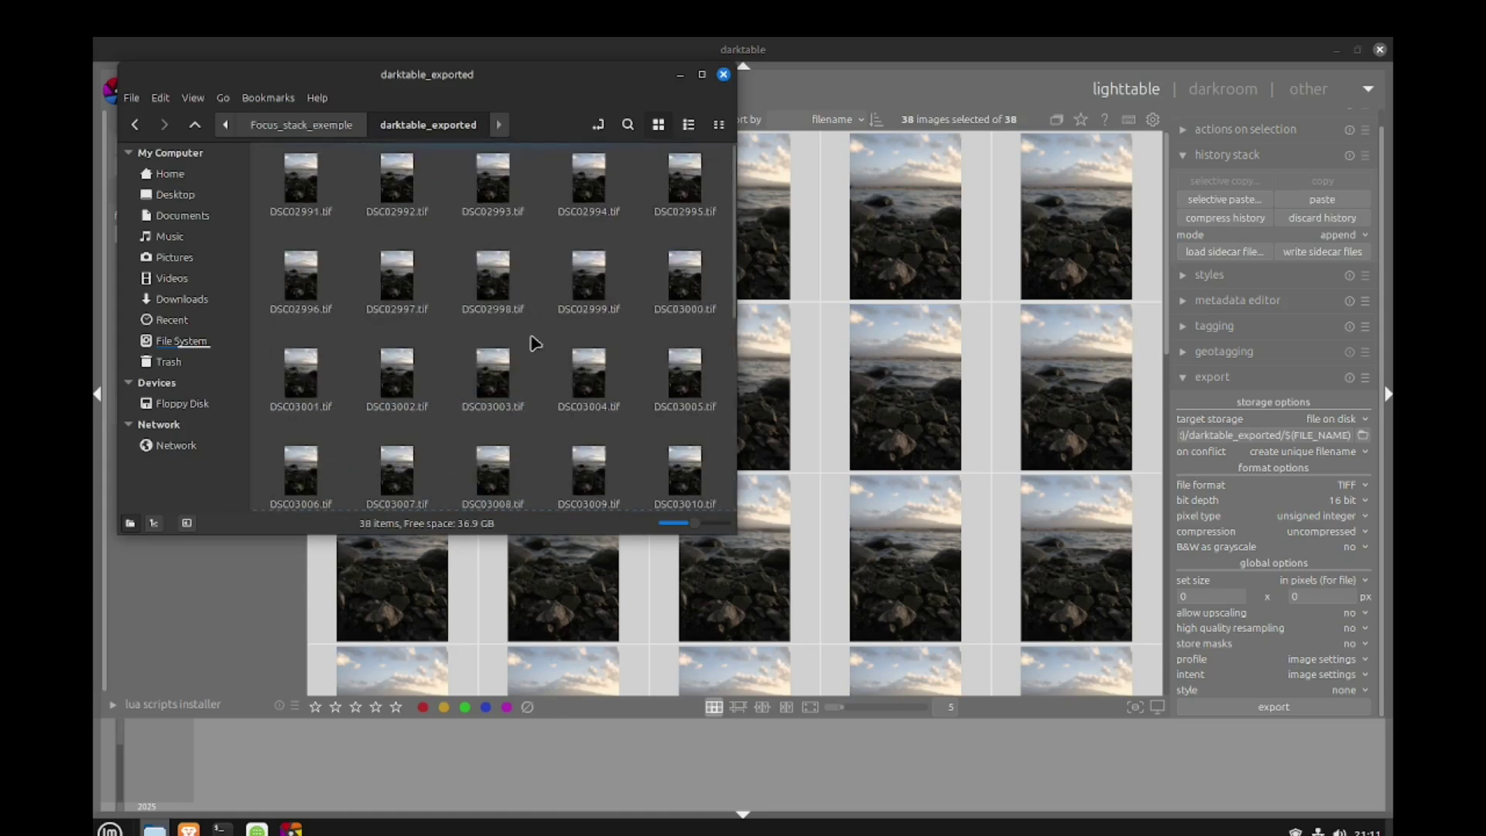
{"action": "left_click", "coordinate": [310, 188]}
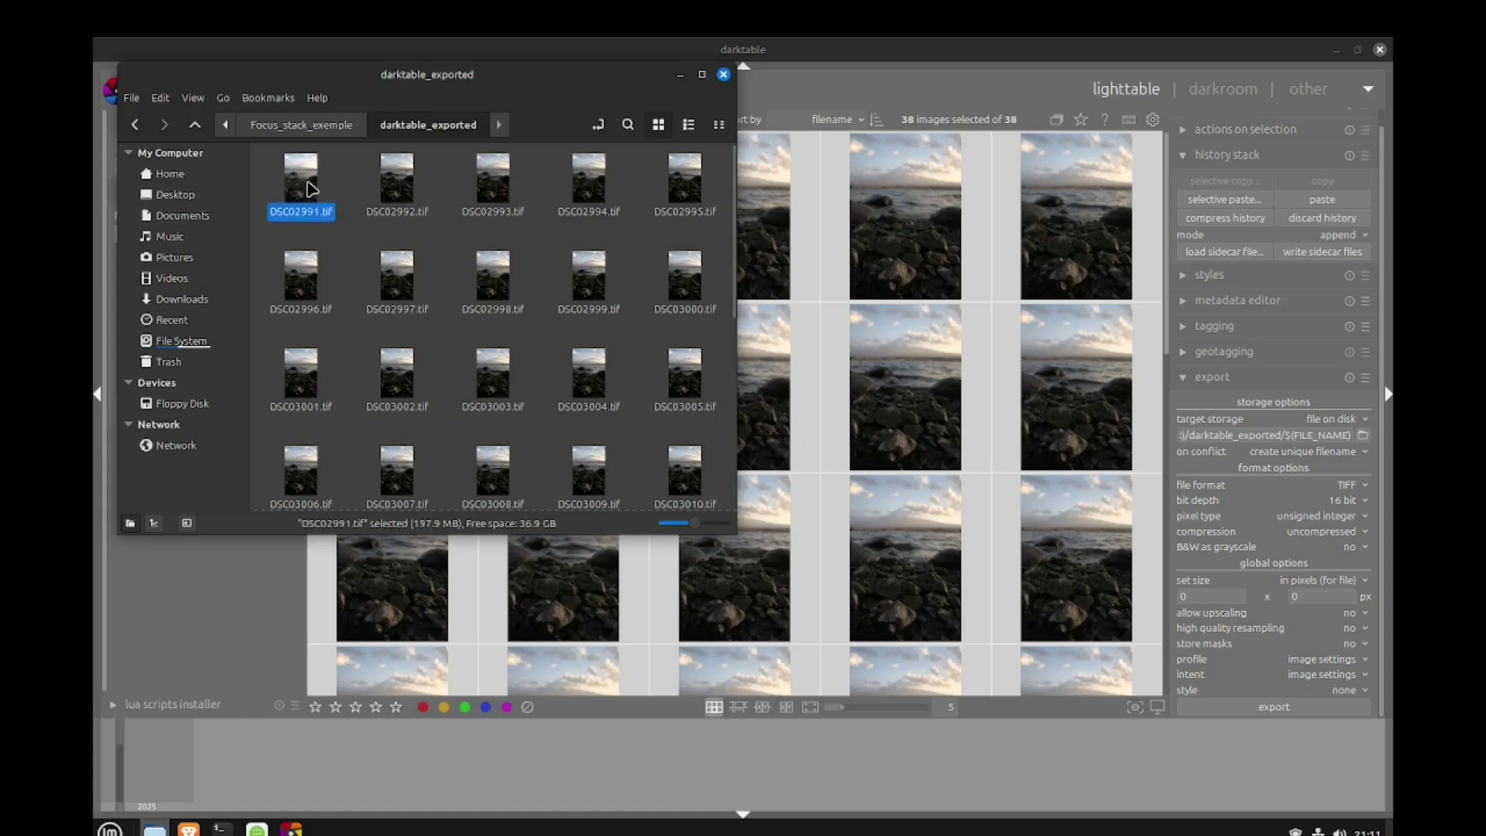
- Open a terminal beside the file manager and display the align_image_stack -h help
{"action": "left_click", "coordinate": [221, 827]}
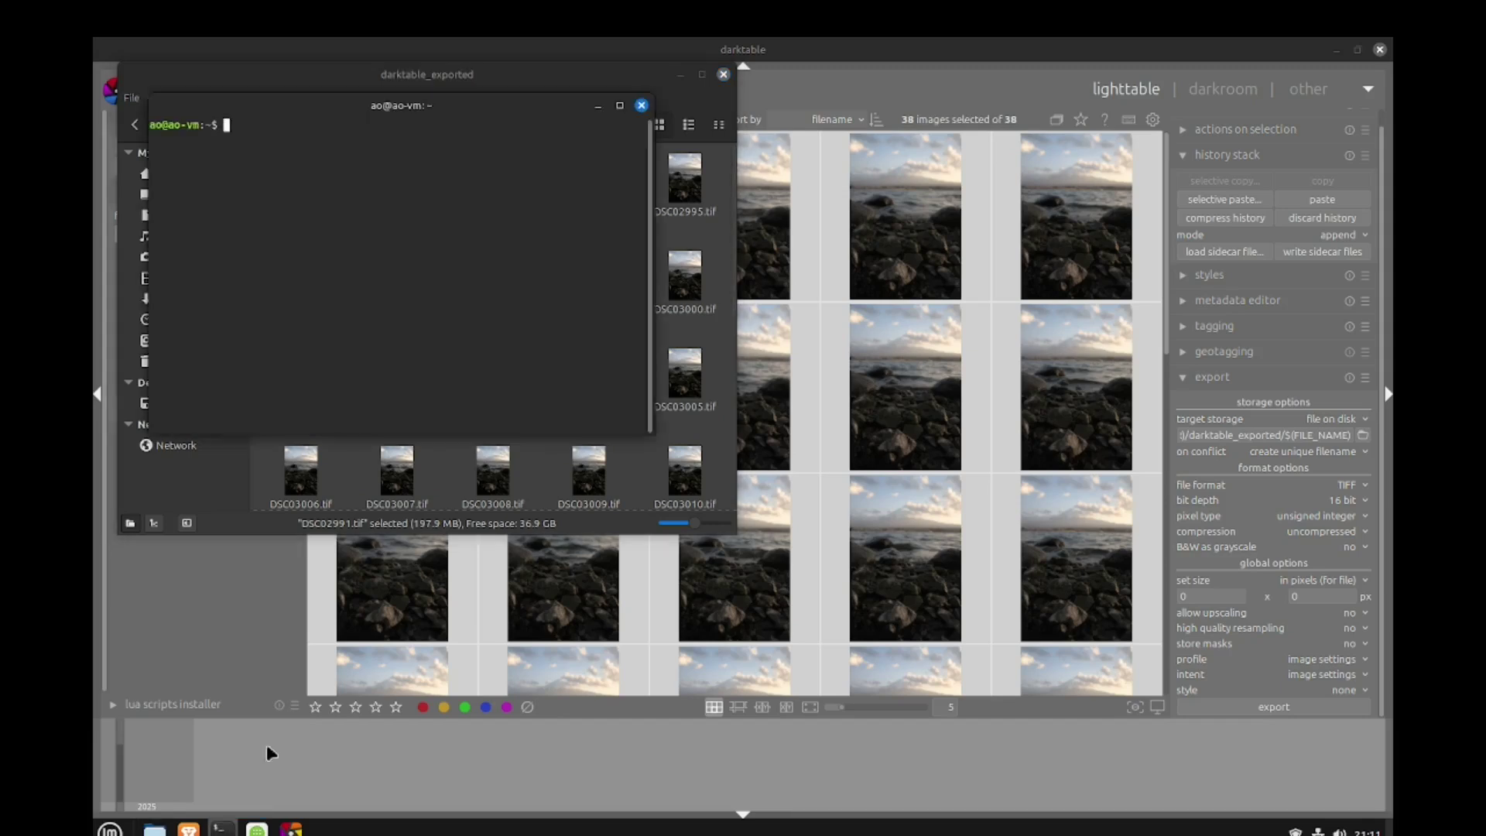
{"action": "left_click_drag", "start_coordinate": [391, 108], "coordinate": [988, 141]}
{"action": "type", "text": "align_image_stack -m -v -a aligned_ *.tif"}
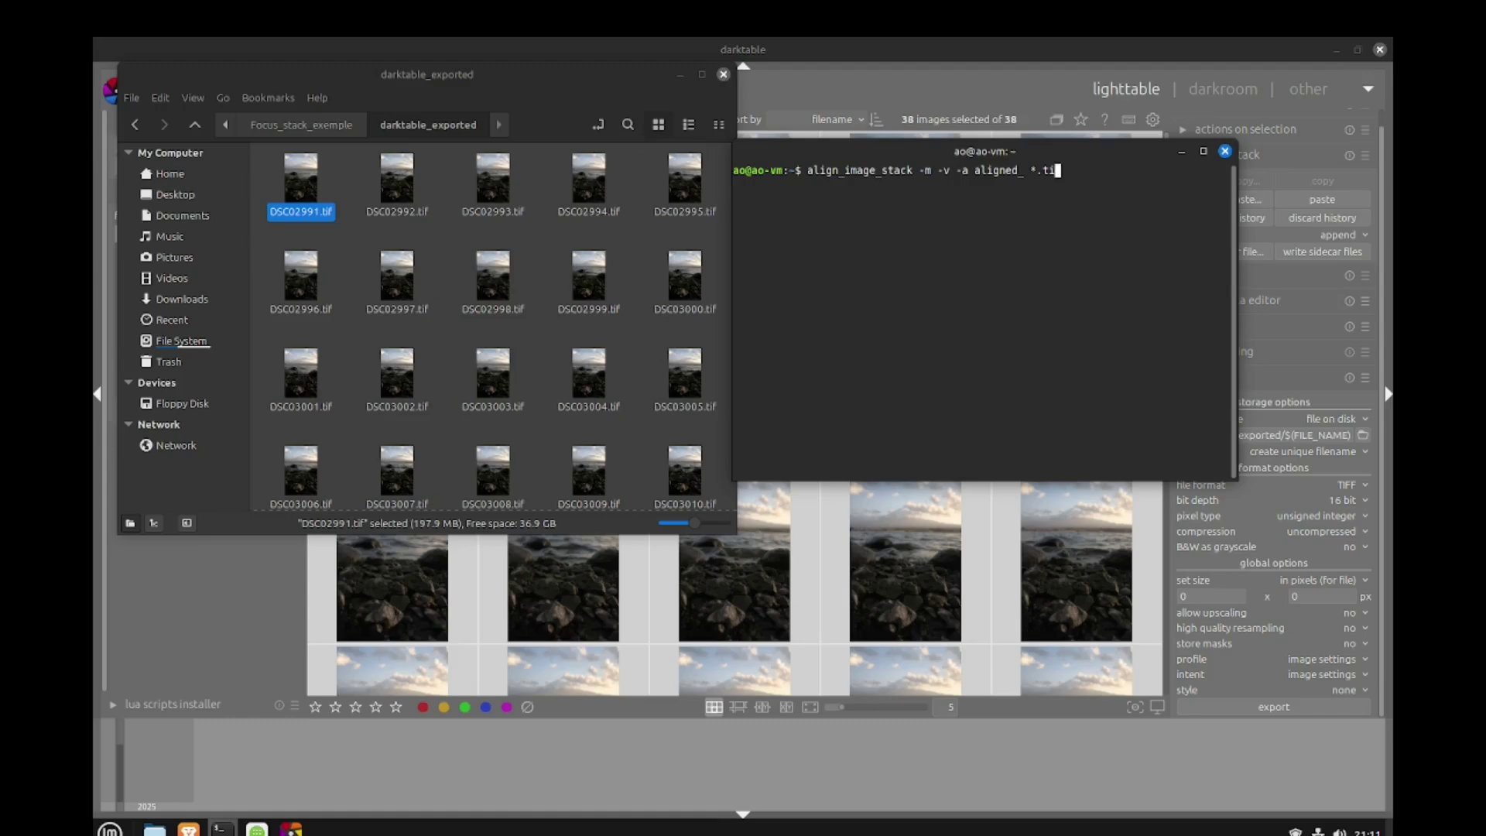
{"action": "key", "text": "BackSpace"}
{"action": "key", "text": "BackSpace"}
{"action": "key", "text": "BackSpace"}
{"action": "key", "text": "BackSpace"}
{"action": "key", "text": "BackSpace"}
{"action": "key", "text": "BackSpace"}
{"action": "key", "text": "BackSpace"}
{"action": "key", "text": "BackSpace"}
{"action": "key", "text": "BackSpace"}
{"action": "key", "text": "BackSpace"}
{"action": "key", "text": "BackSpace"}
{"action": "key", "text": "BackSpace"}
{"action": "key", "text": "BackSpace"}
{"action": "key", "text": "BackSpace"}
{"action": "key", "text": "BackSpace"}
{"action": "key", "text": "BackSpace"}
{"action": "key", "text": "BackSpace"}
{"action": "key", "text": "BackSpace"}
{"action": "key", "text": "BackSpace"}
{"action": "key", "text": "BackSpace"}
{"action": "key", "text": "BackSpace"}
{"action": "type", "text": "h"}
{"action": "key", "text": "Return"}
- Highlight the -m, -a prefix and -v option lines in the help output
{"action": "scroll", "coordinate": [845, 360], "scroll_direction": "up", "scroll_amount": 4}
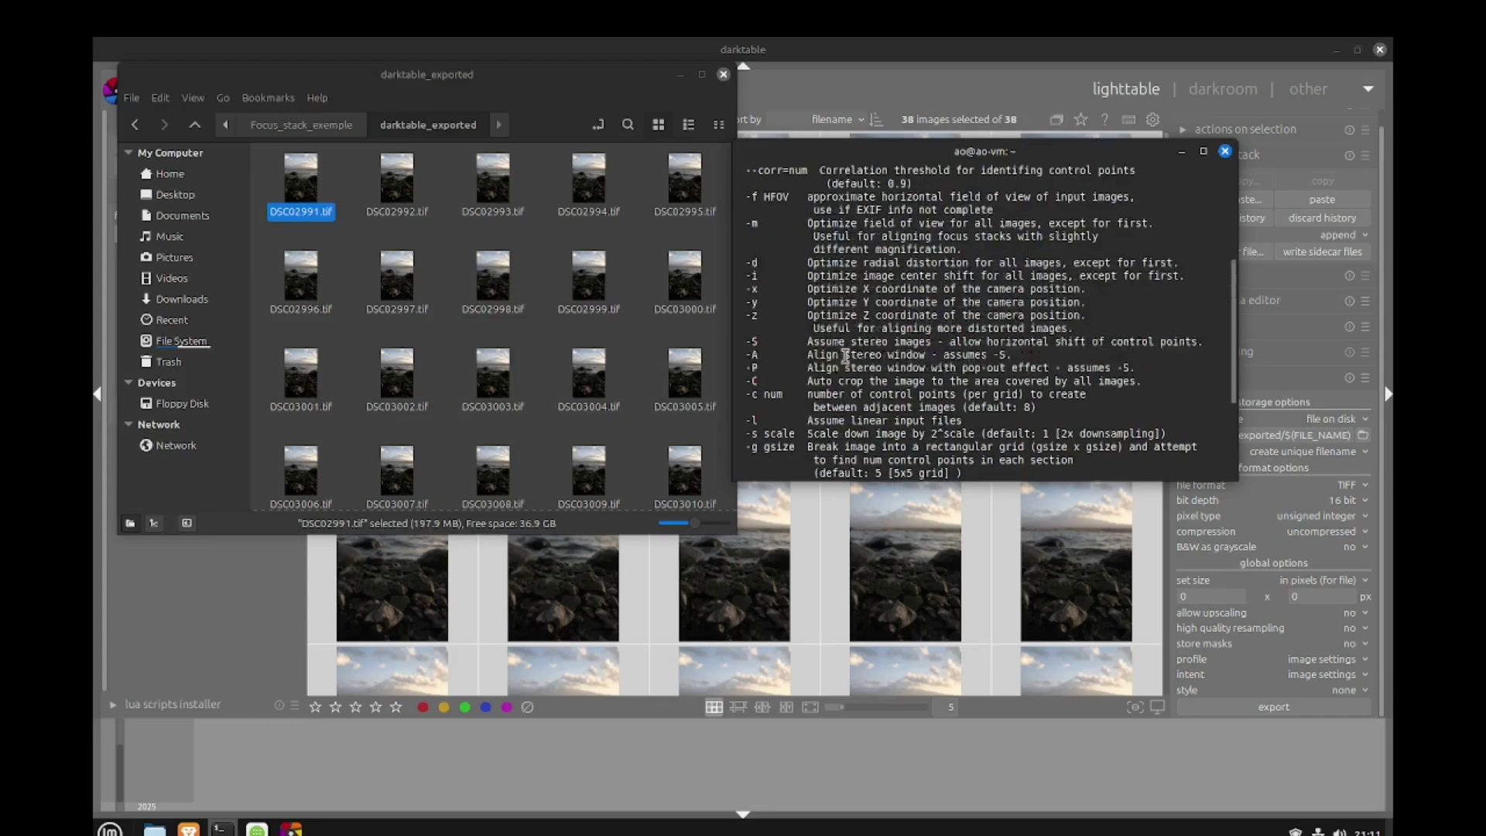
{"action": "left_click_drag", "start_coordinate": [783, 224], "coordinate": [954, 222]}
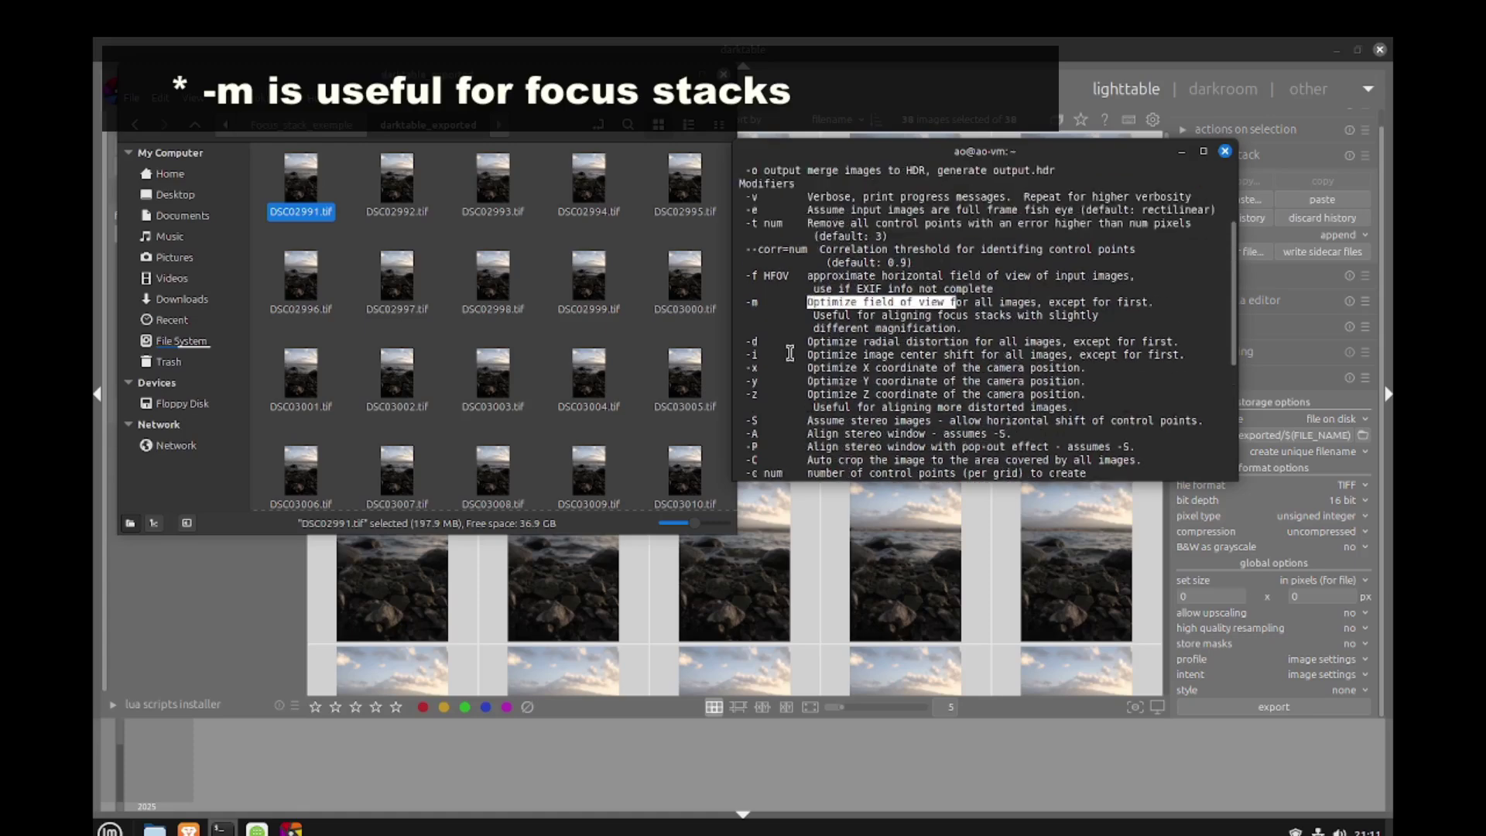
{"action": "scroll", "coordinate": [787, 356], "scroll_direction": "up", "scroll_amount": 5}
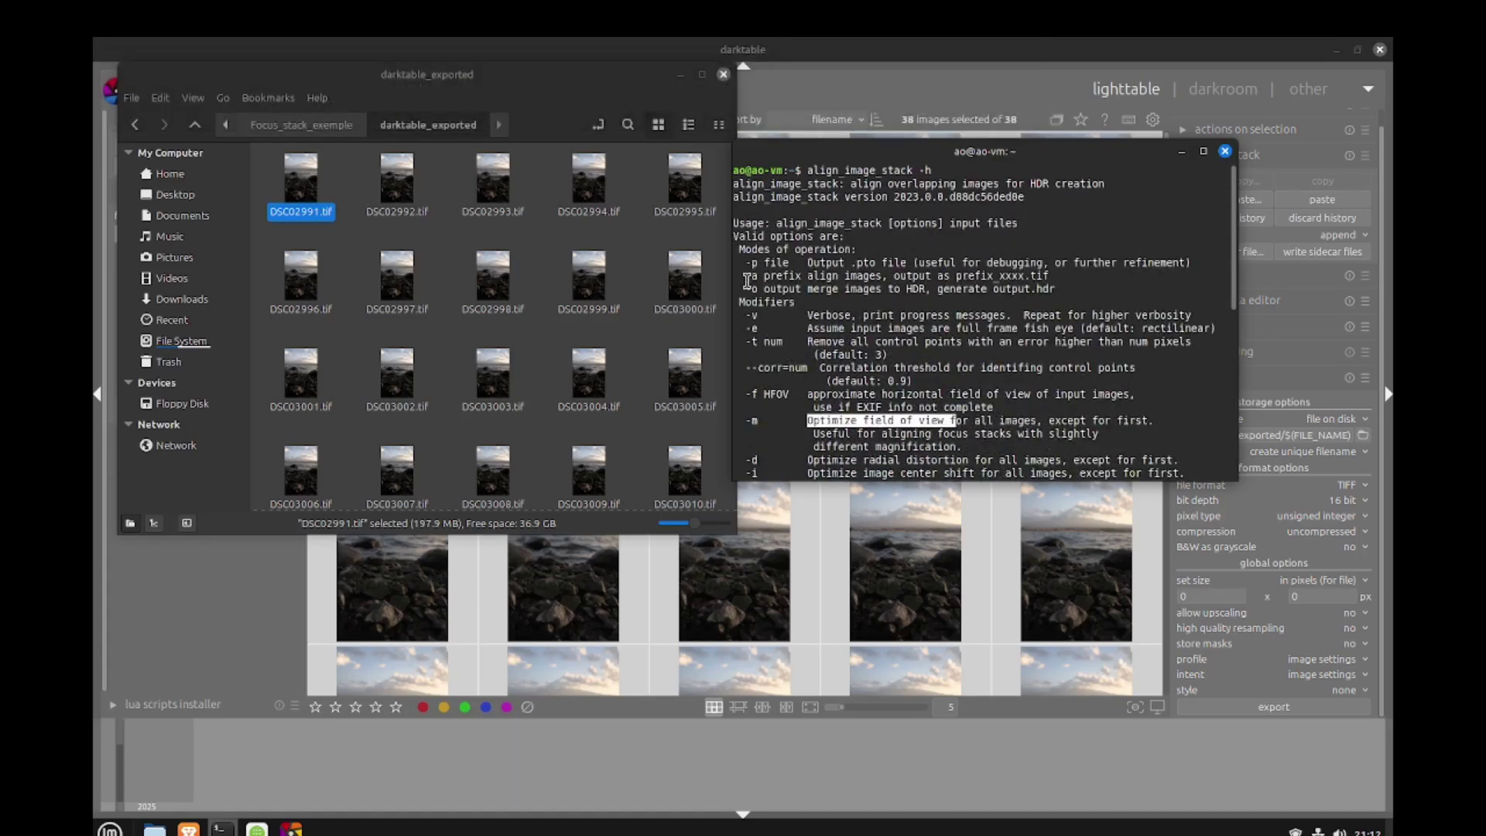
{"action": "left_click_drag", "start_coordinate": [745, 276], "coordinate": [806, 276]}
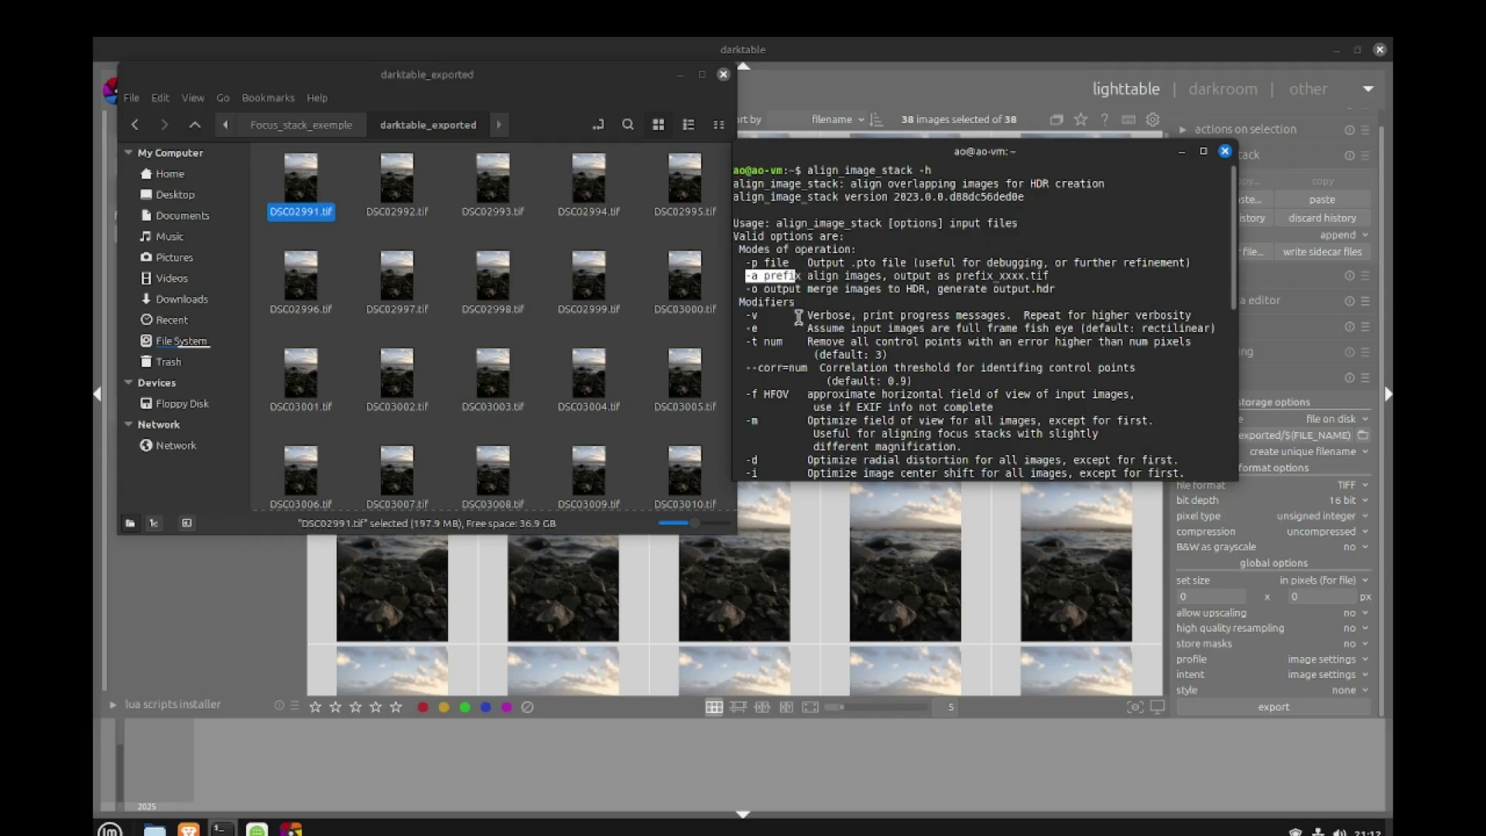
{"action": "left_click_drag", "start_coordinate": [745, 316], "coordinate": [871, 316]}
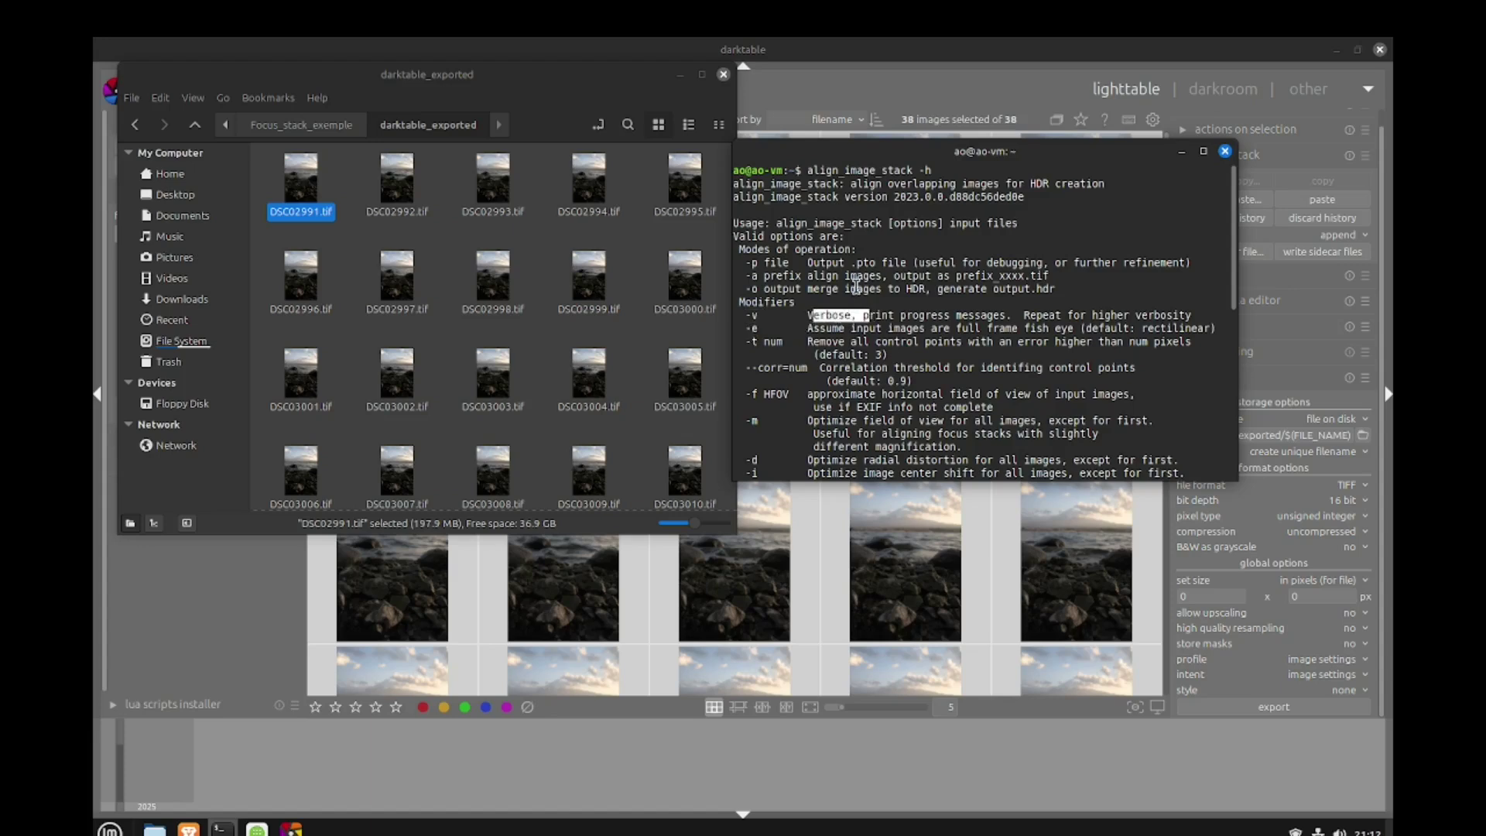
- Clear the highlight and paste the align_image_stack command back at the prompt
{"action": "left_click", "coordinate": [877, 272]}
{"action": "type", "text": "align_image_stack -m -v -a aligned_ *.tif"}
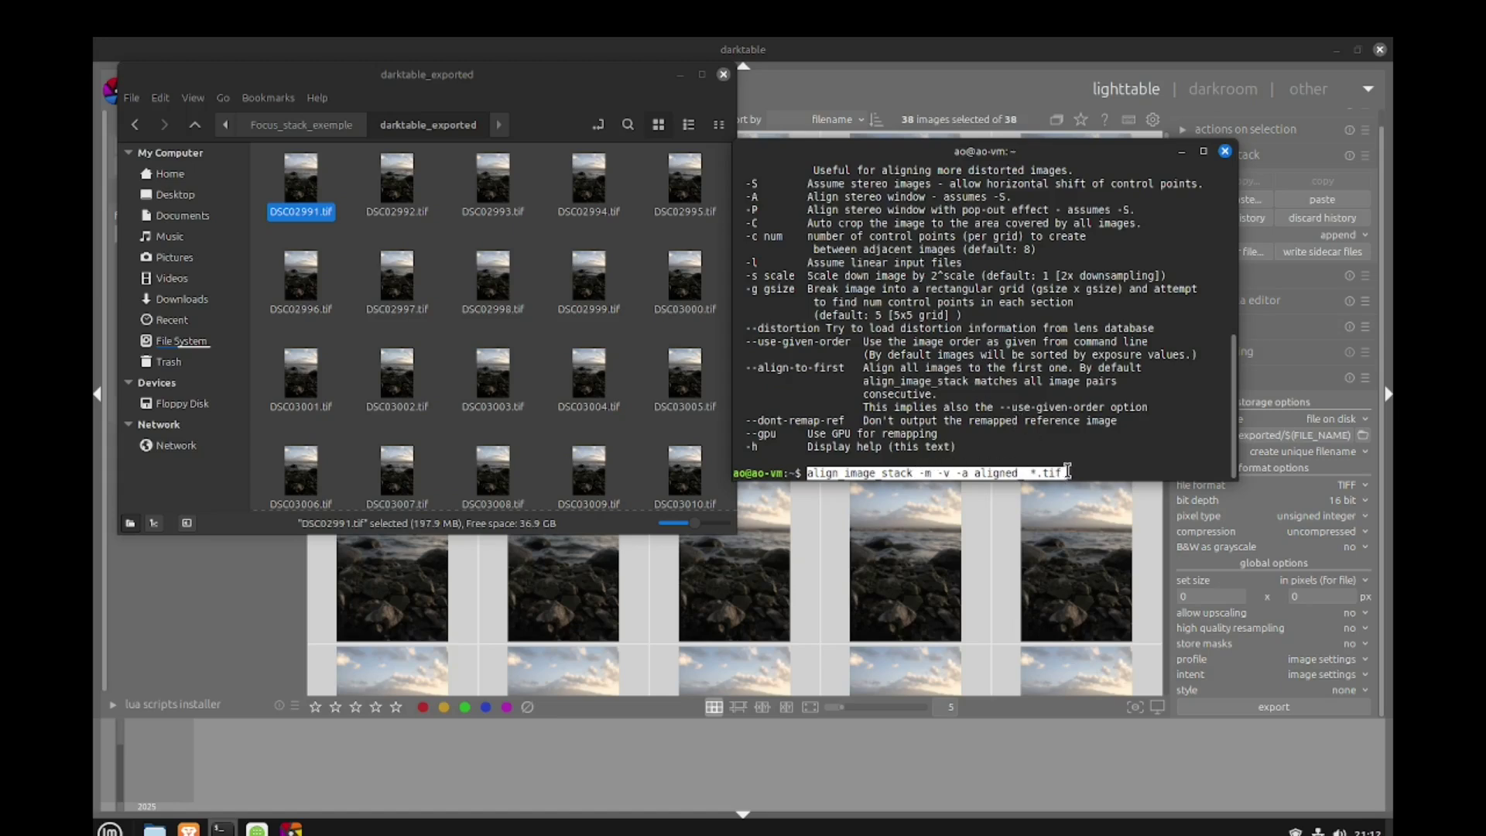
{"action": "key", "text": "Left"}
{"action": "key", "text": "Left"}
{"action": "key", "text": "Left"}
{"action": "key", "text": "Left"}
{"action": "key", "text": "Left"}
- Clear the terminal and list the home folder contents with ls
{"action": "key", "text": "ctrl+c"}
{"action": "key", "text": "ctrl+l"}
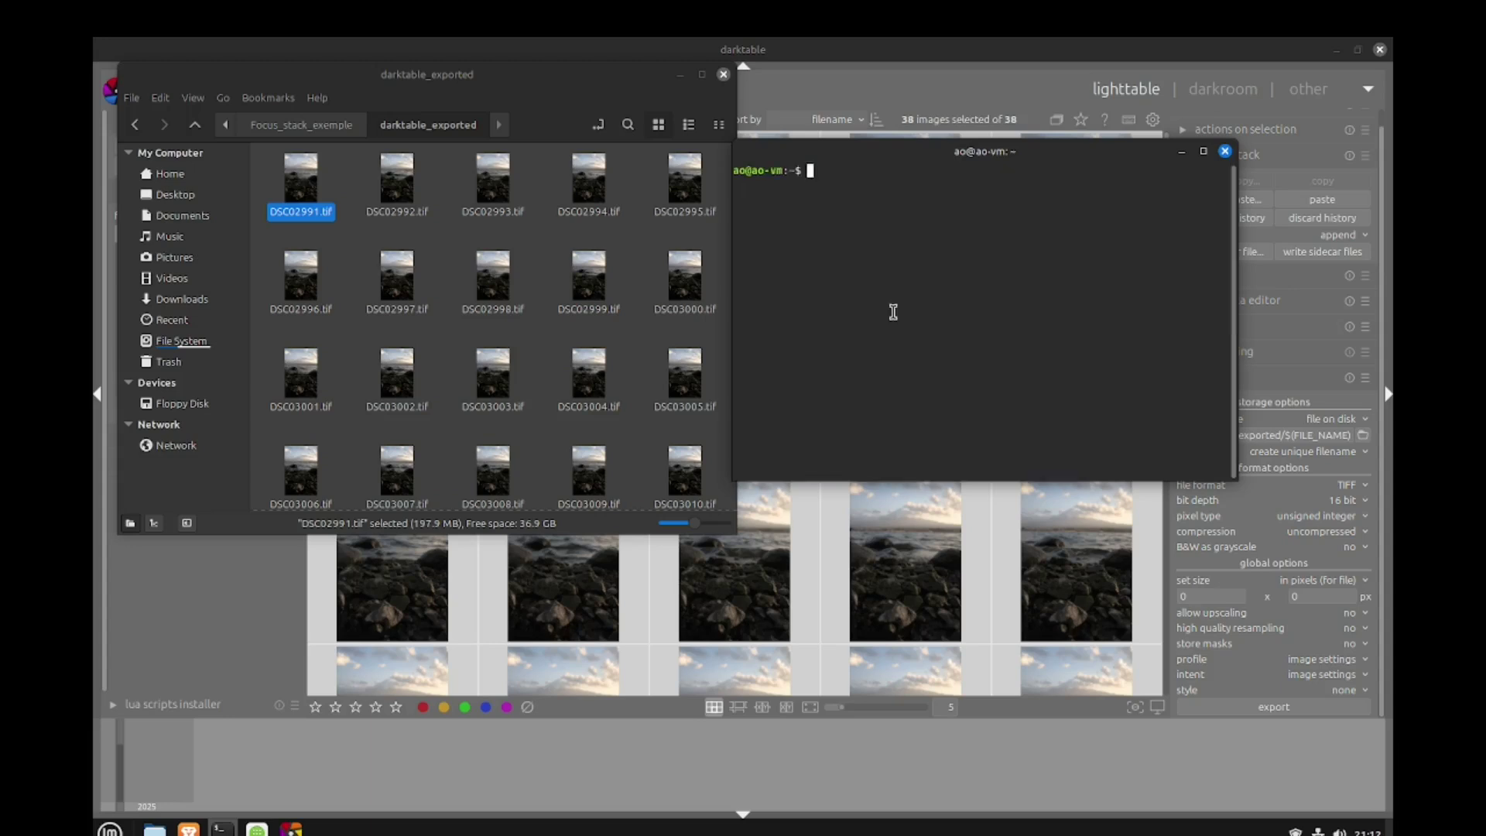
{"action": "type", "text": "ls"}
{"action": "key", "text": "Return"}
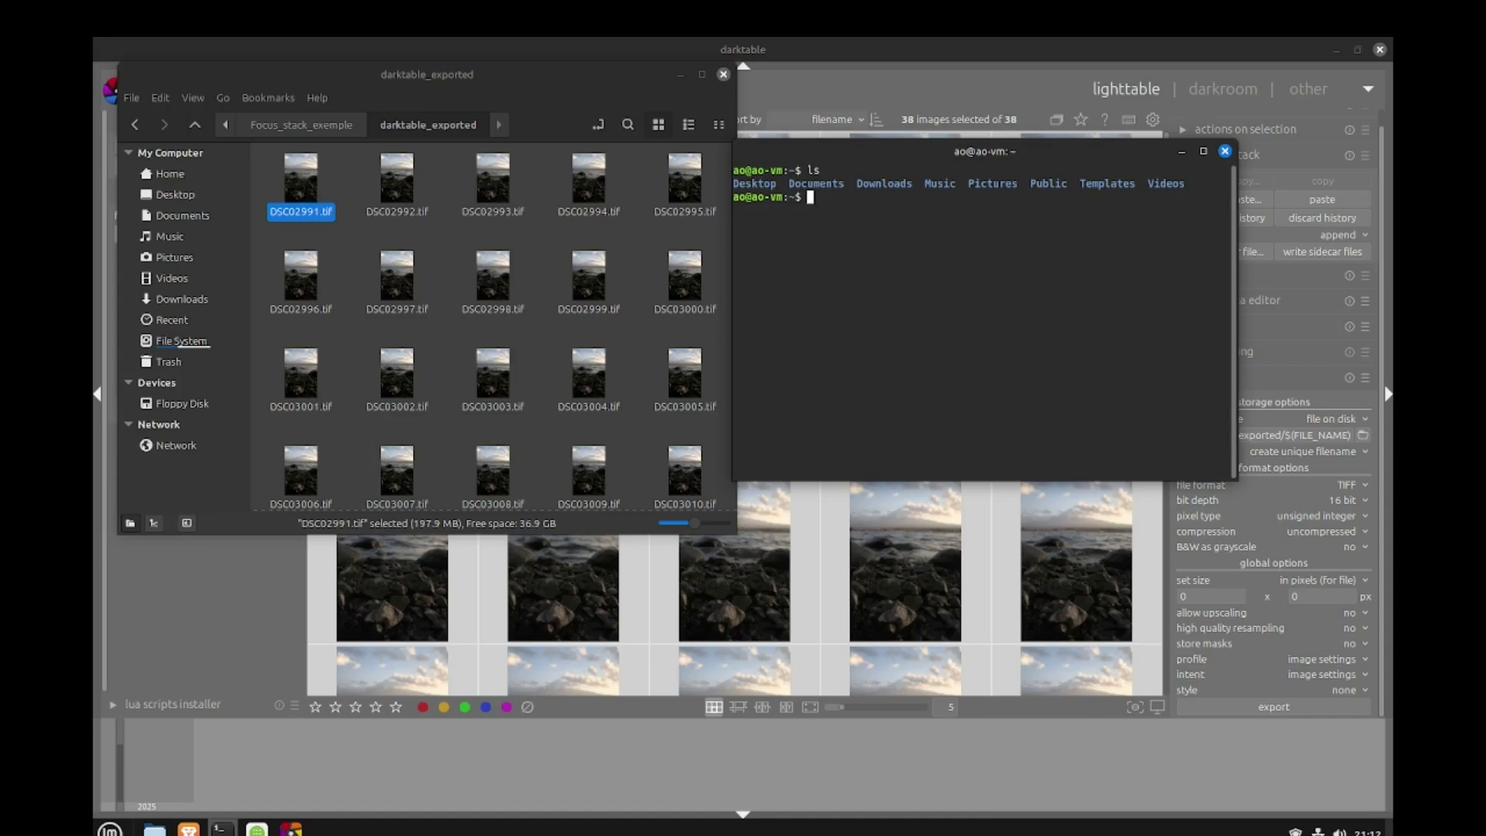
- Change into Pictures/Focus_stack_exemple/darktable_exported using Tab completion
{"action": "type", "text": "cd Pi"}
{"action": "key", "text": "Tab"}
{"action": "type", "text": "F"}
{"action": "key", "text": "Tab"}
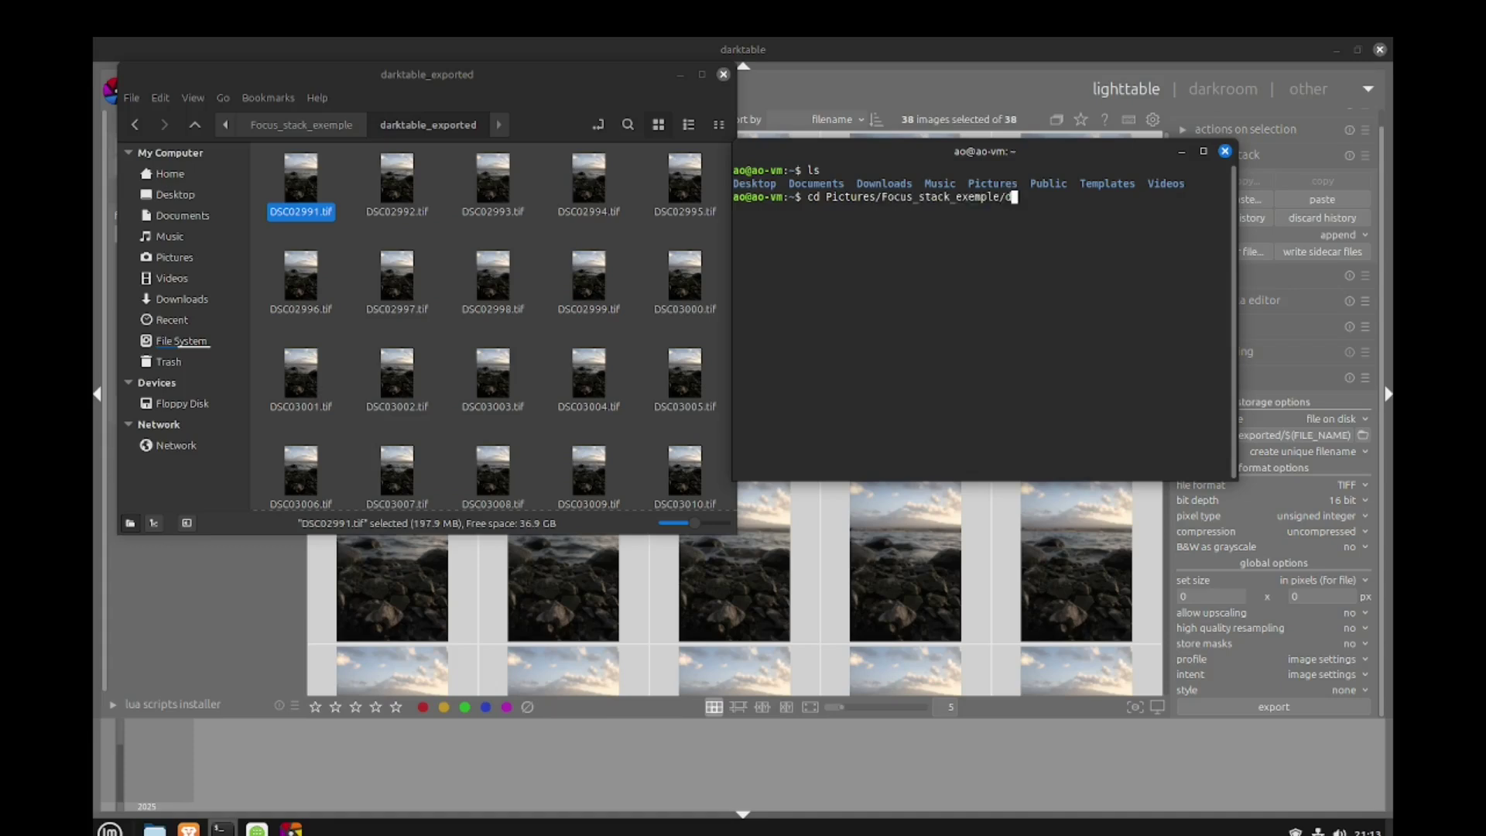
{"action": "type", "text": "d"}
{"action": "key", "text": "Tab"}
{"action": "key", "text": "Return"}
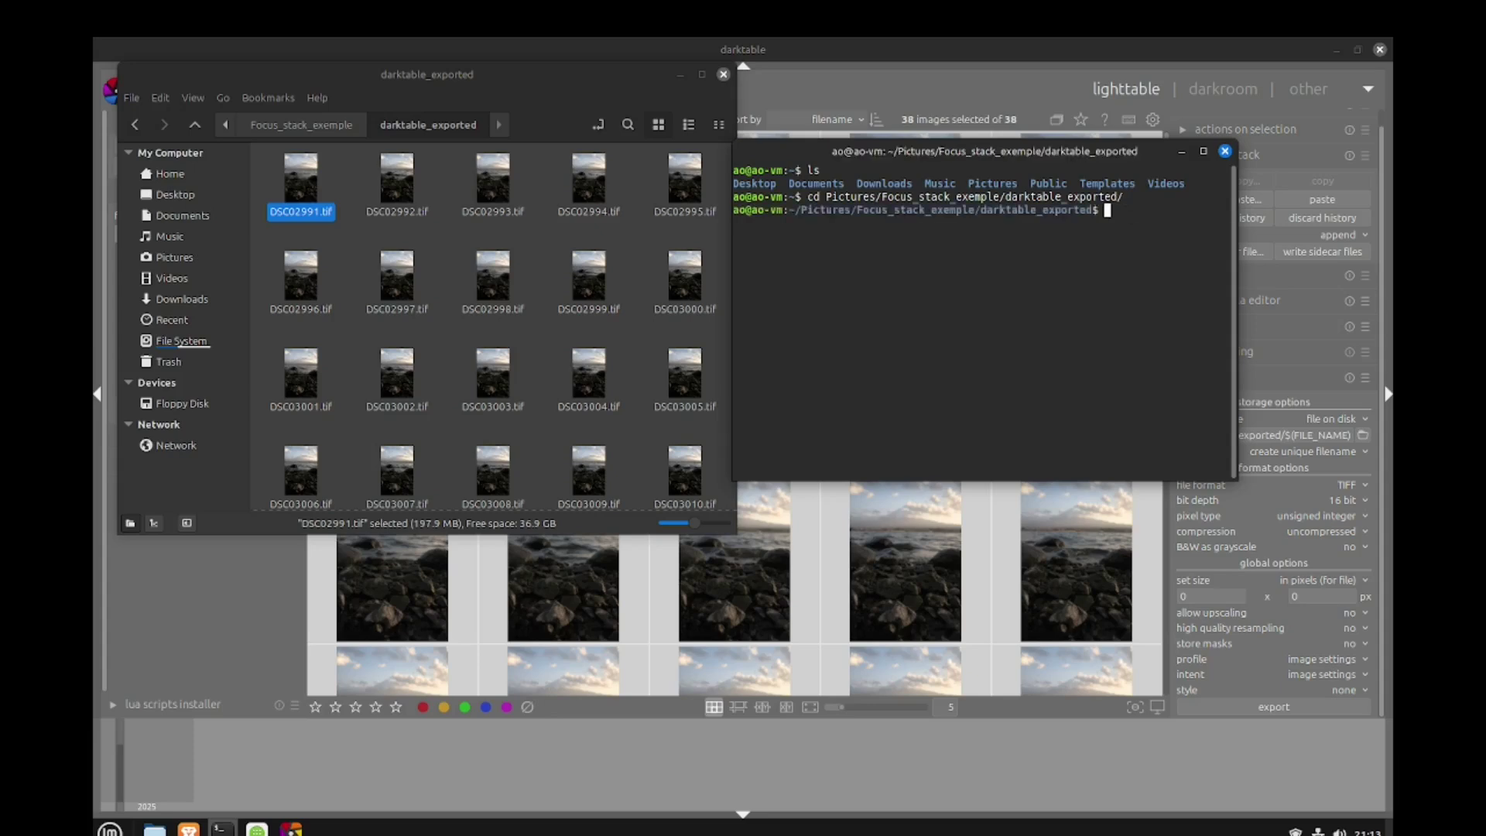
- List the exported TIFFs with their sizes using ls -lah
{"action": "type", "text": "ls -lah"}
{"action": "key", "text": "Return"}
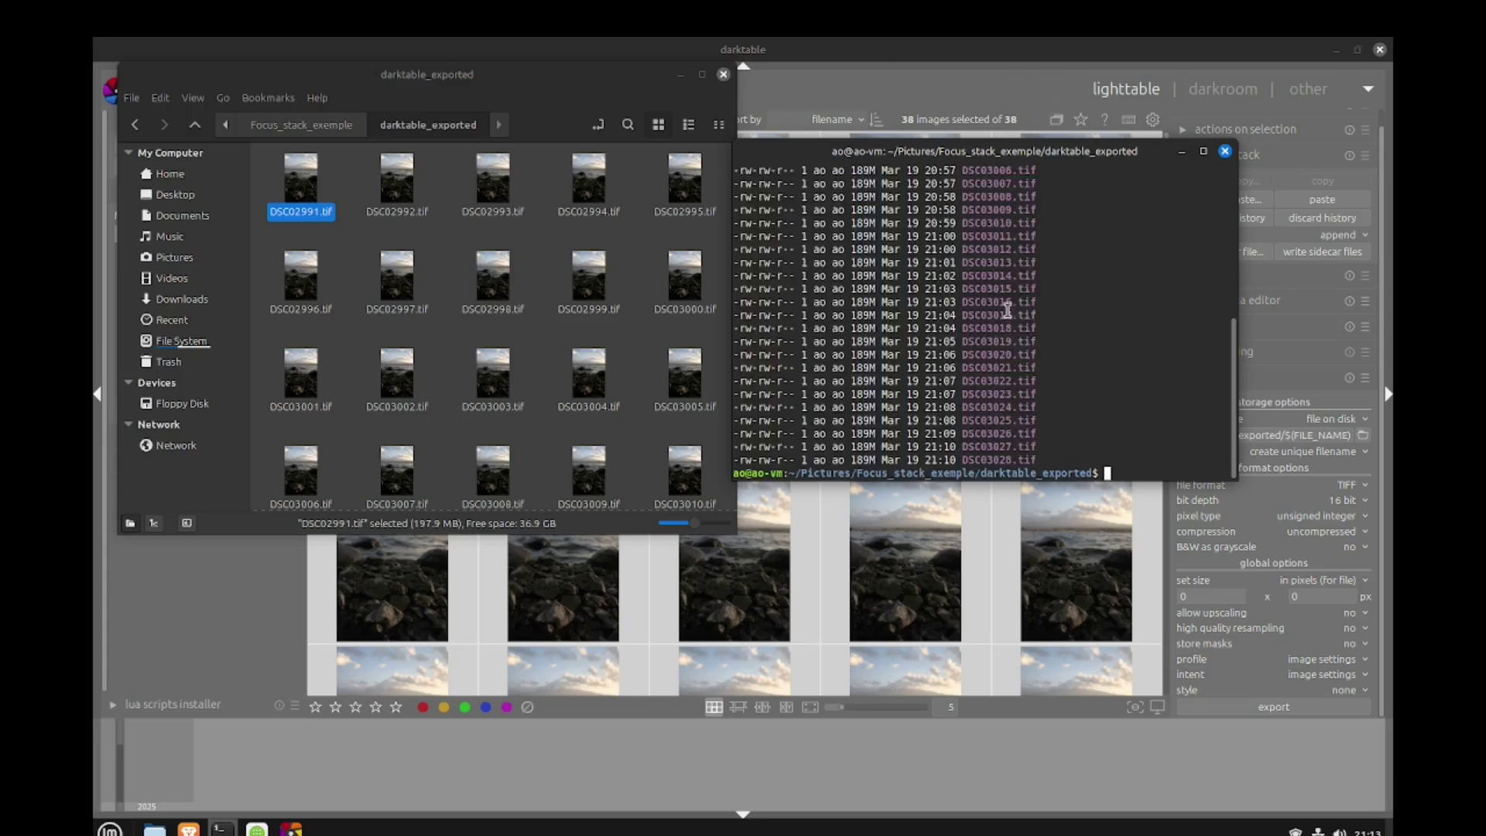
{"action": "left_click", "coordinate": [443, 252]}
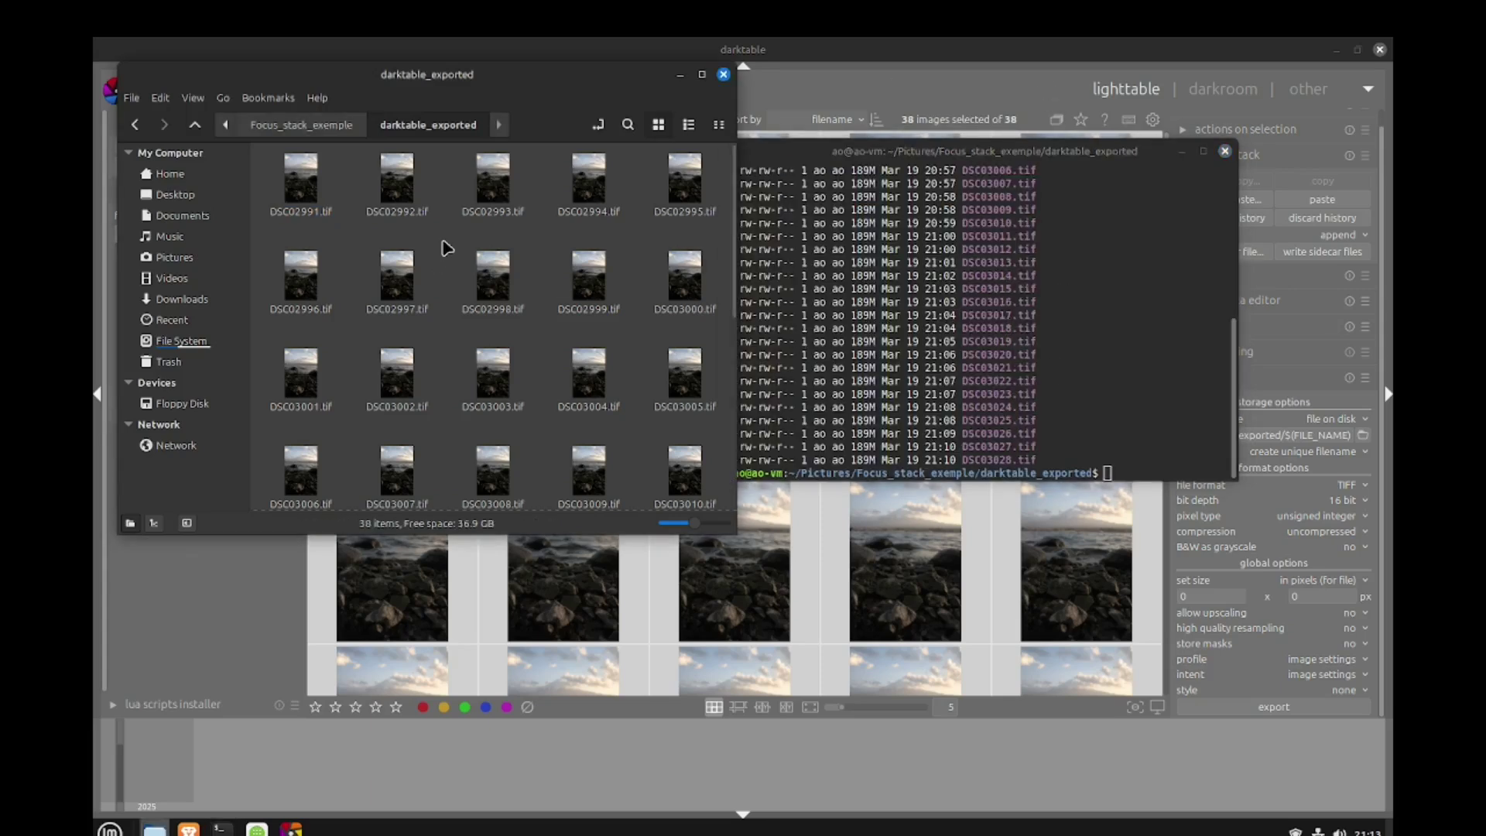
{"action": "left_click", "coordinate": [763, 240]}
- Run align_image_stack -m -v -a aligned_ *.tif to align all 38 exported TIFFs
{"action": "key", "text": "ctrl+shift+v"}
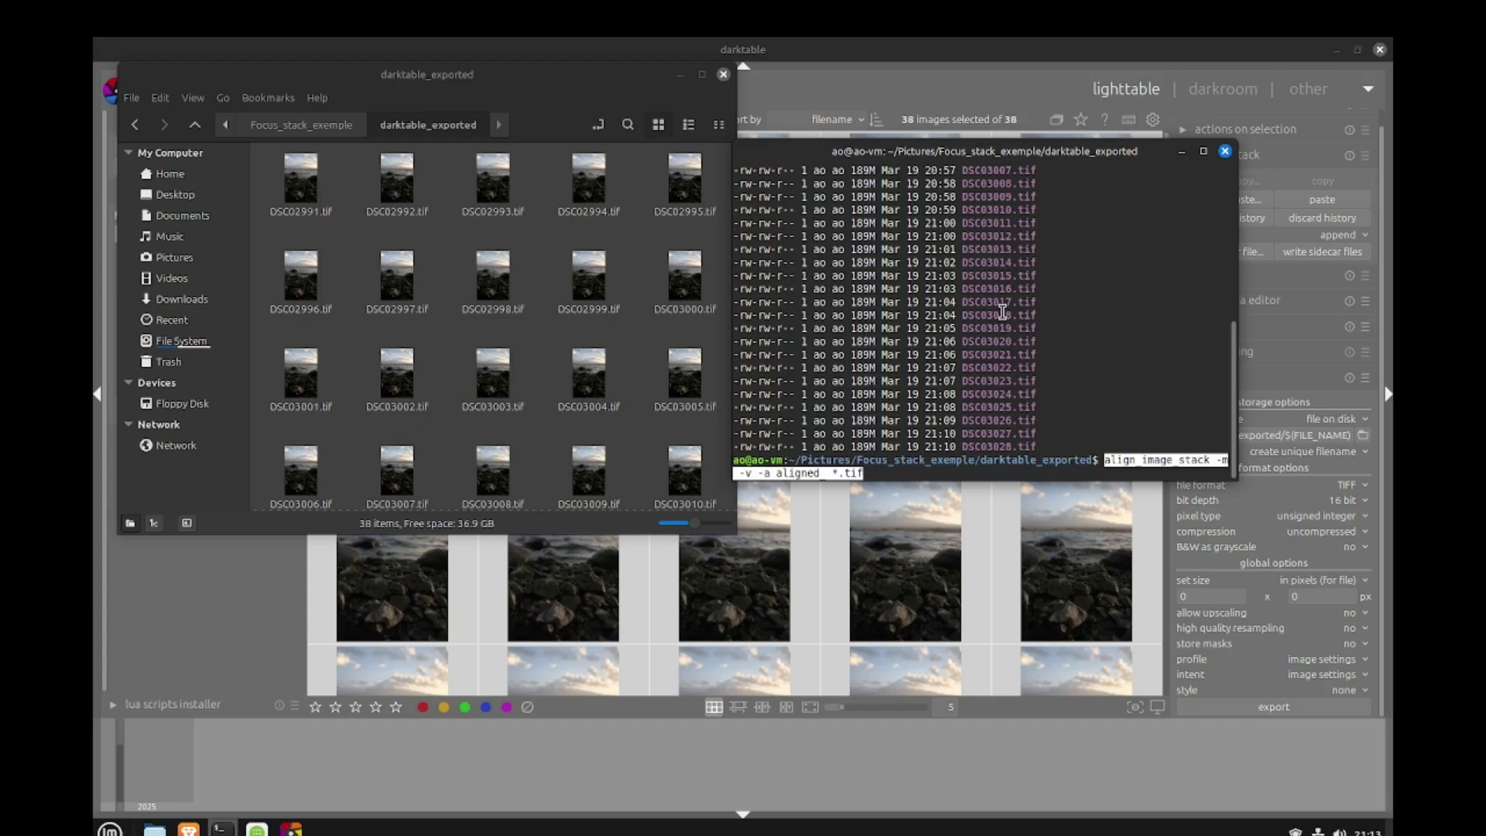
{"action": "key", "text": "Return"}
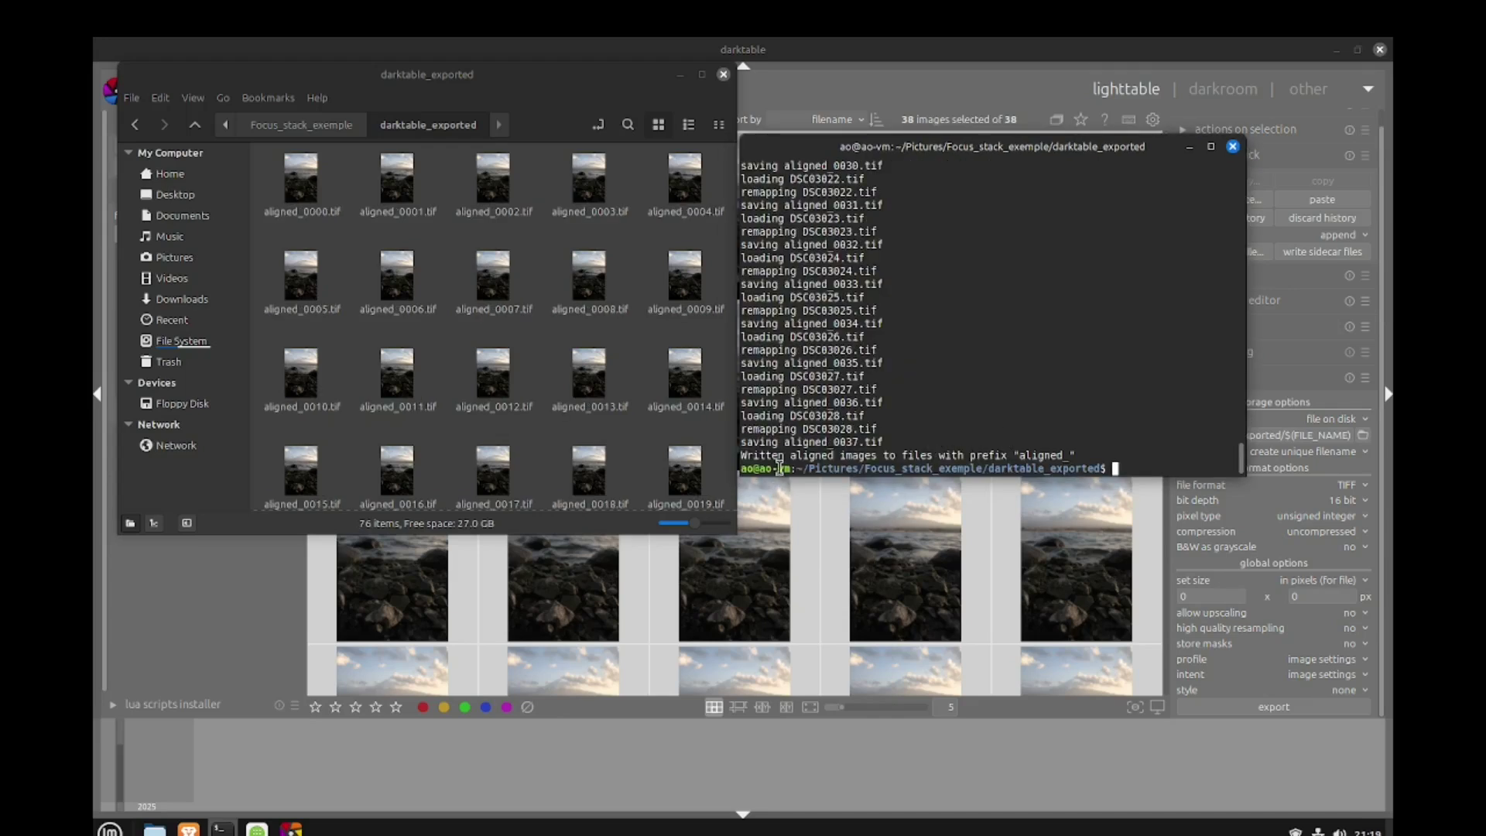
{"action": "left_click_drag", "start_coordinate": [745, 456], "coordinate": [1051, 455]}
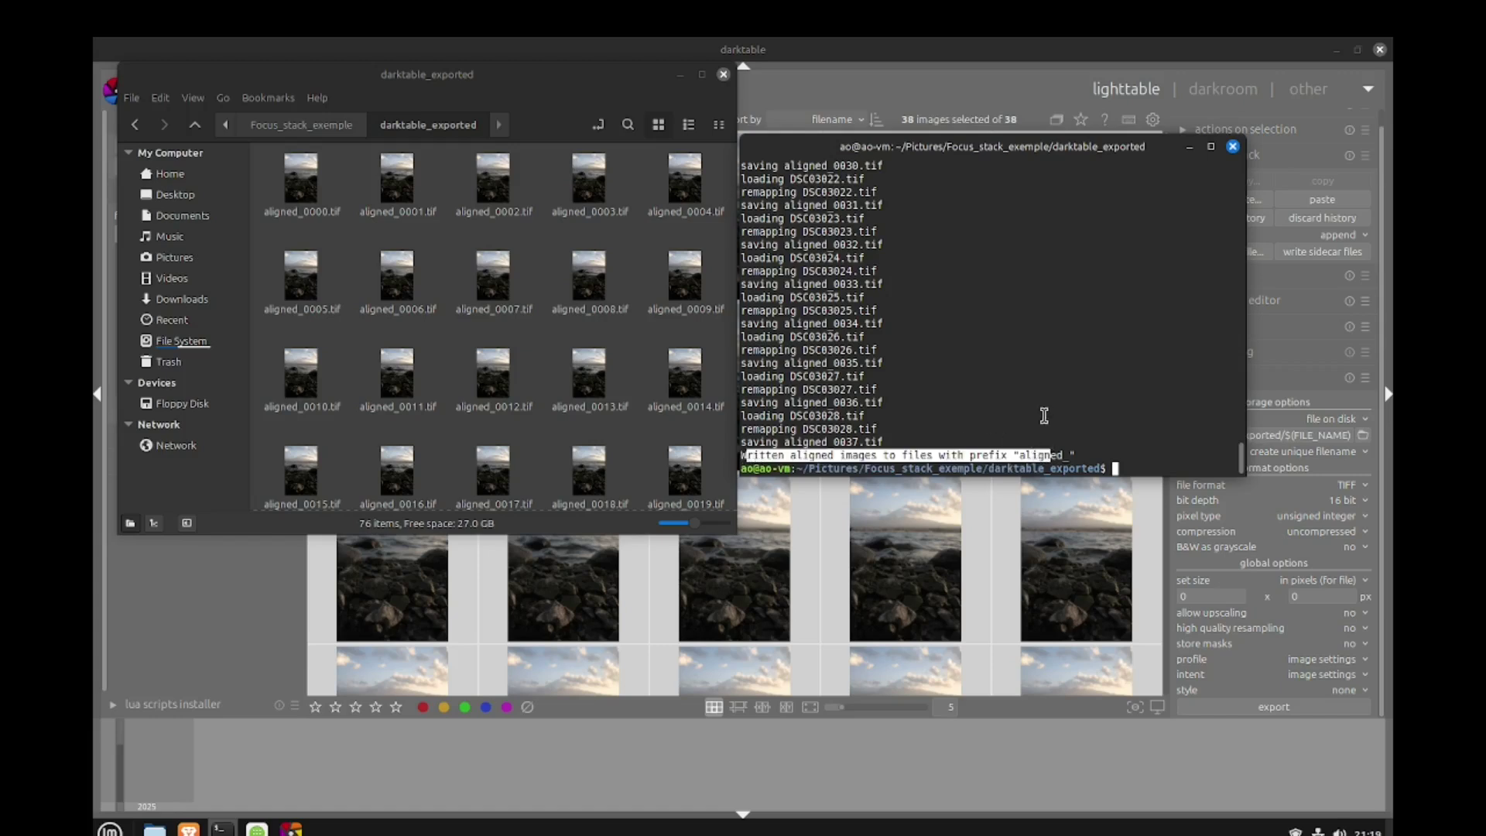
{"action": "left_click", "coordinate": [1031, 428]}
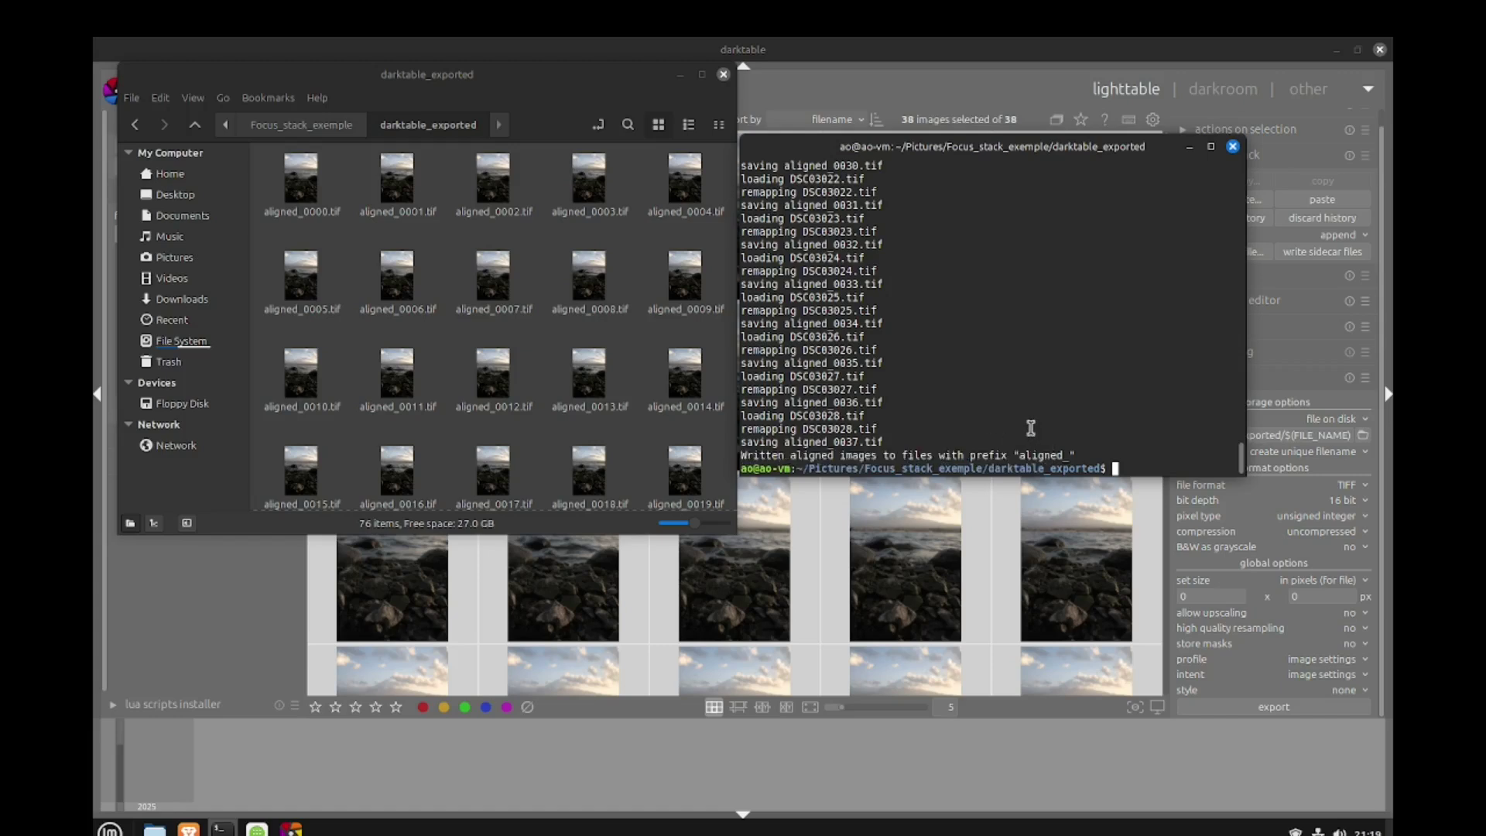
{"action": "left_click", "coordinate": [310, 180]}
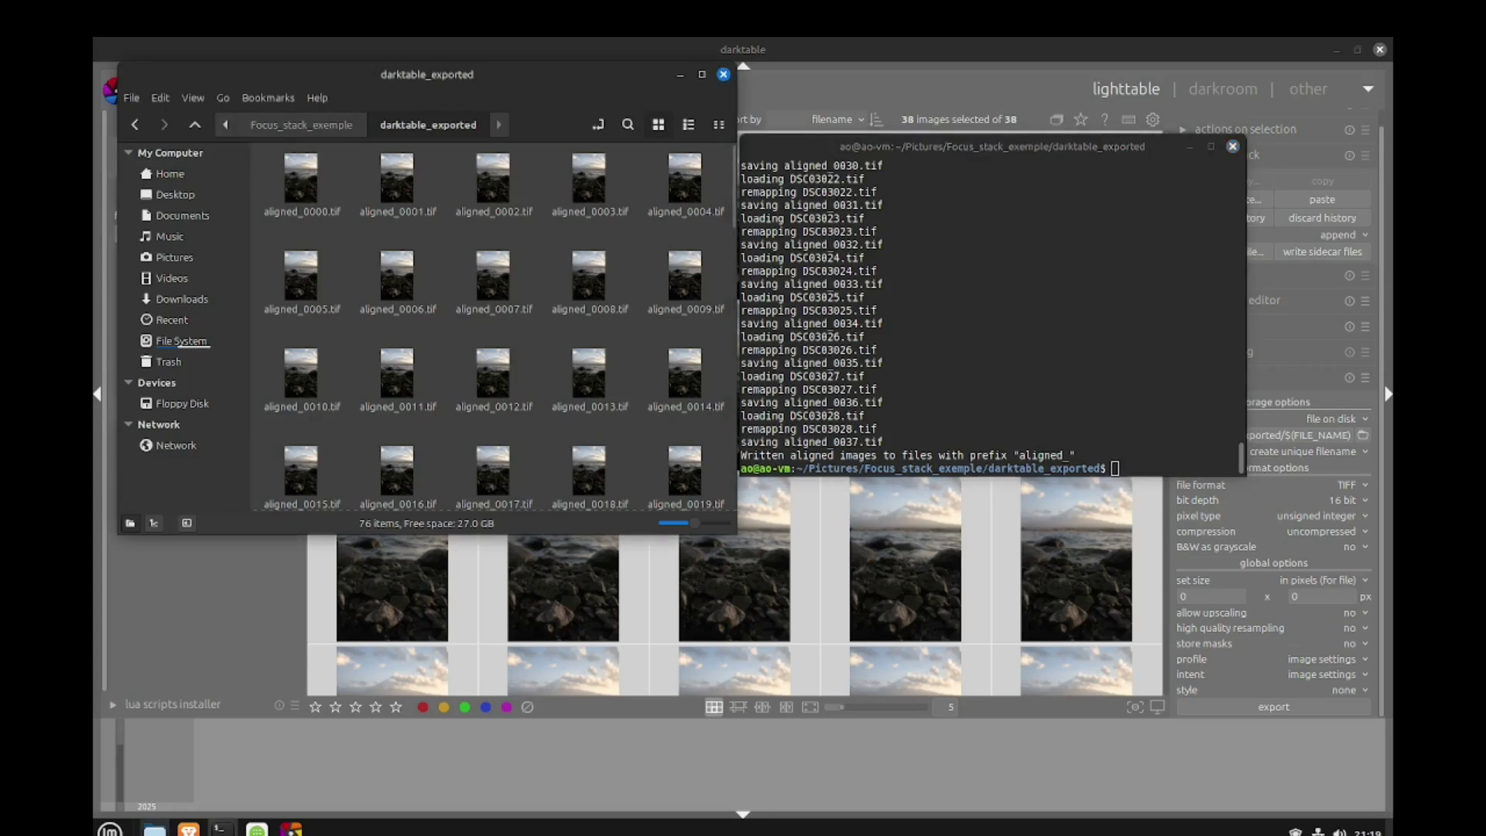
{"action": "left_click", "coordinate": [305, 179]}
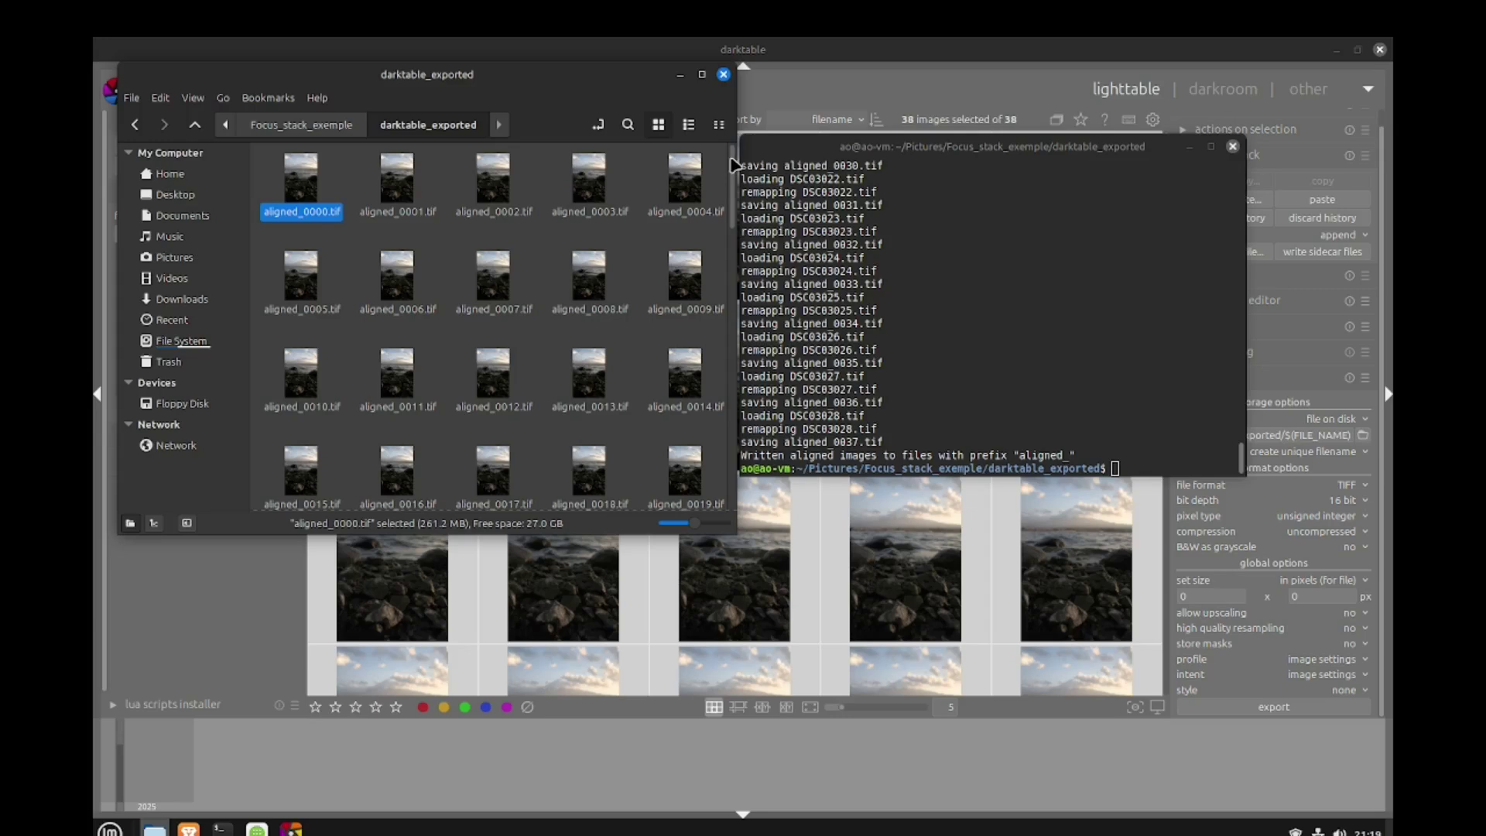
{"action": "left_click_drag", "start_coordinate": [733, 165], "coordinate": [730, 379]}
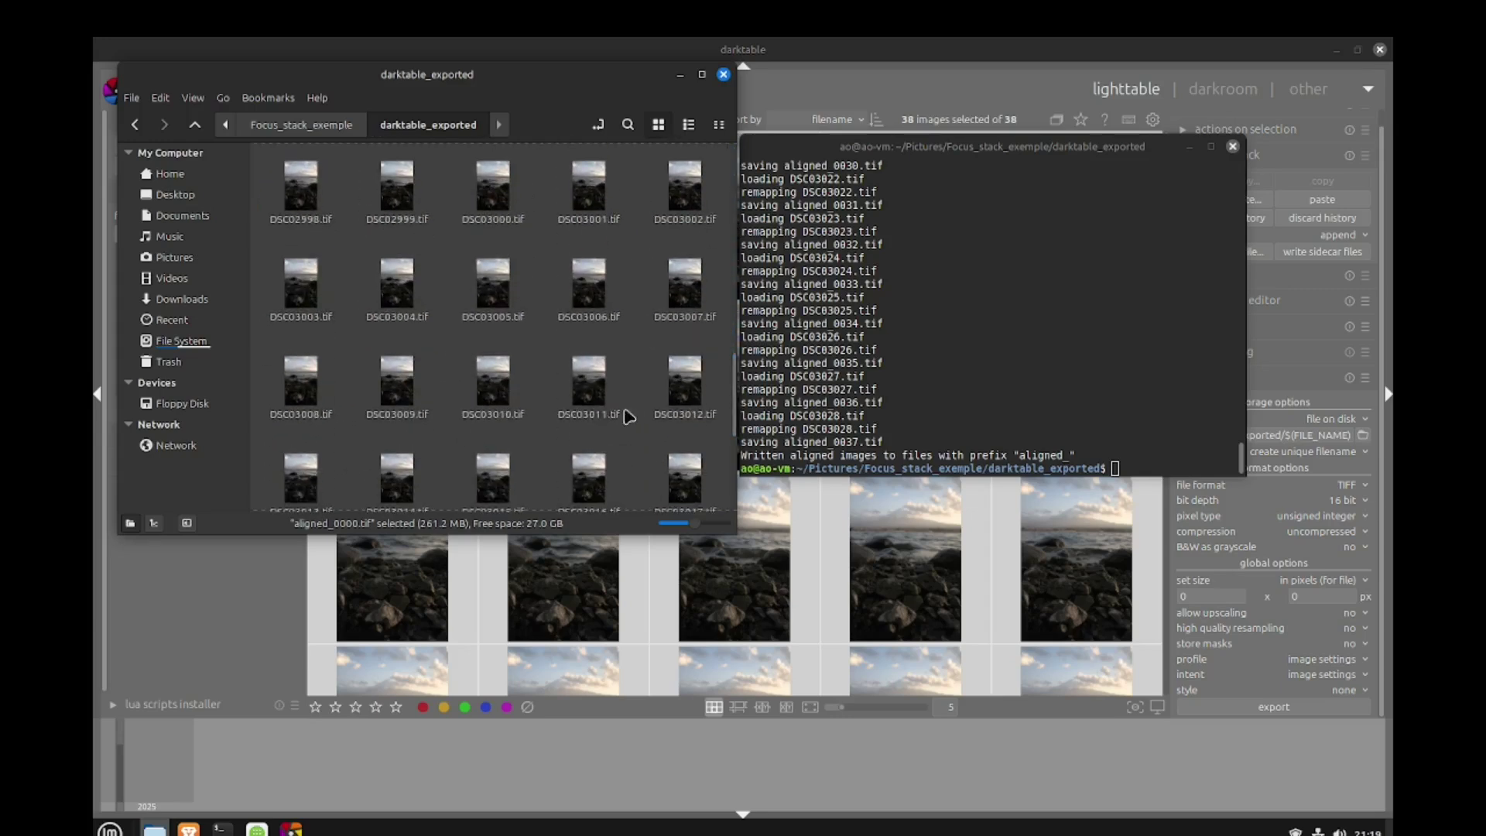
{"action": "left_click", "coordinate": [598, 388]}
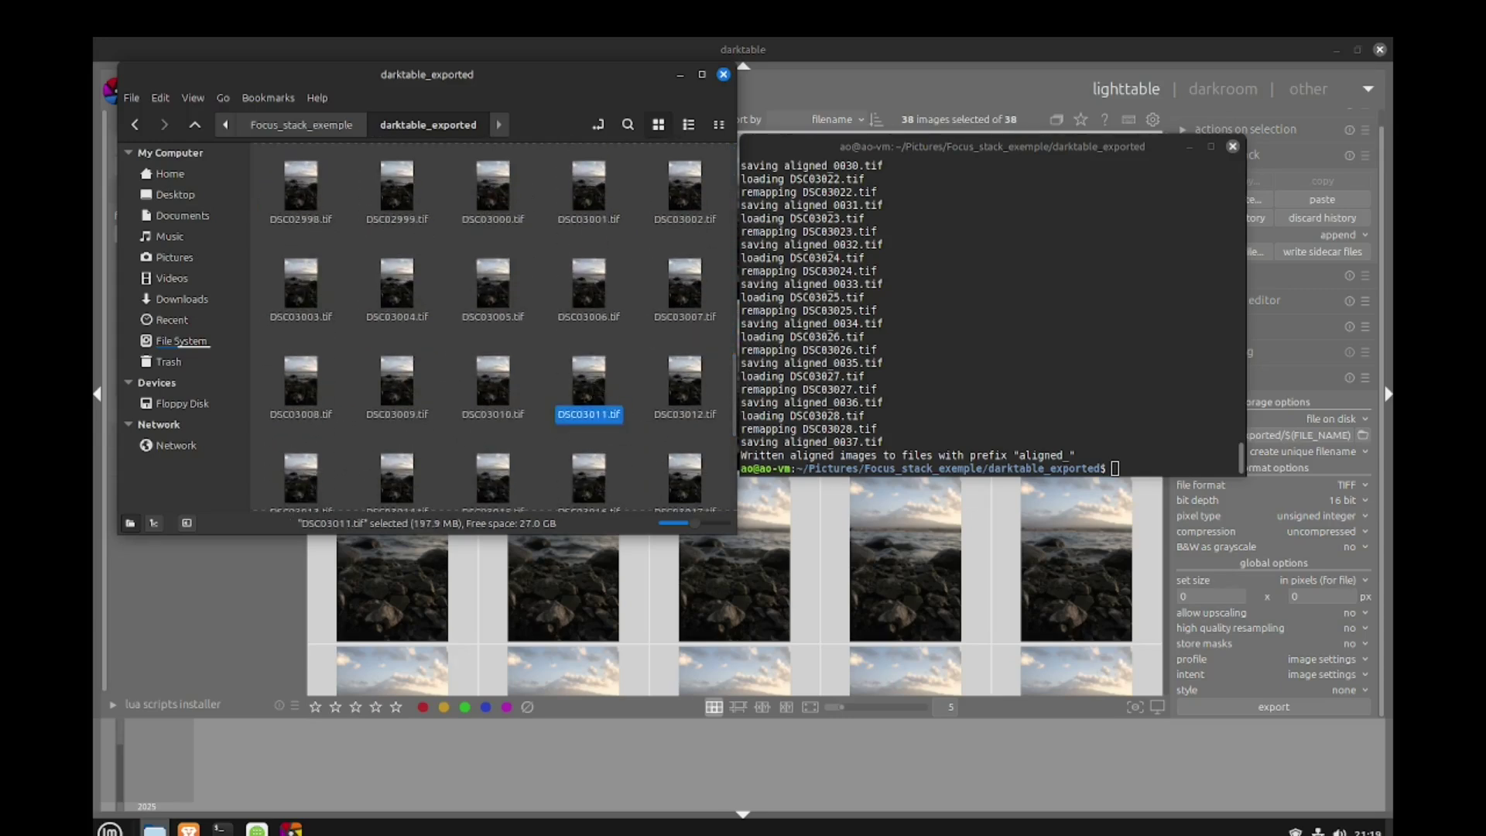
{"action": "left_click_drag", "start_coordinate": [732, 379], "coordinate": [732, 158]}
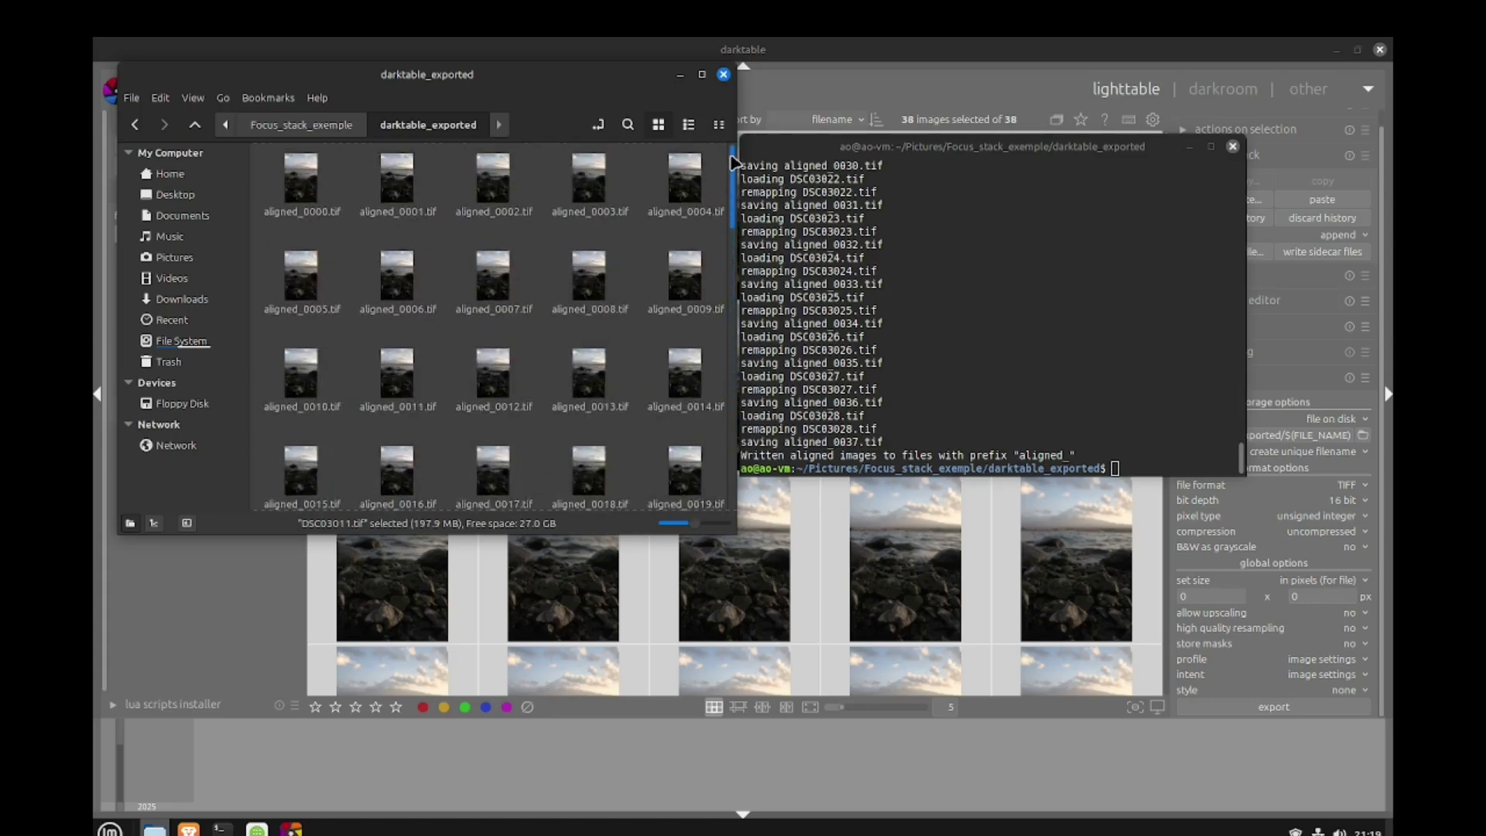
{"action": "double_click", "coordinate": [301, 182]}
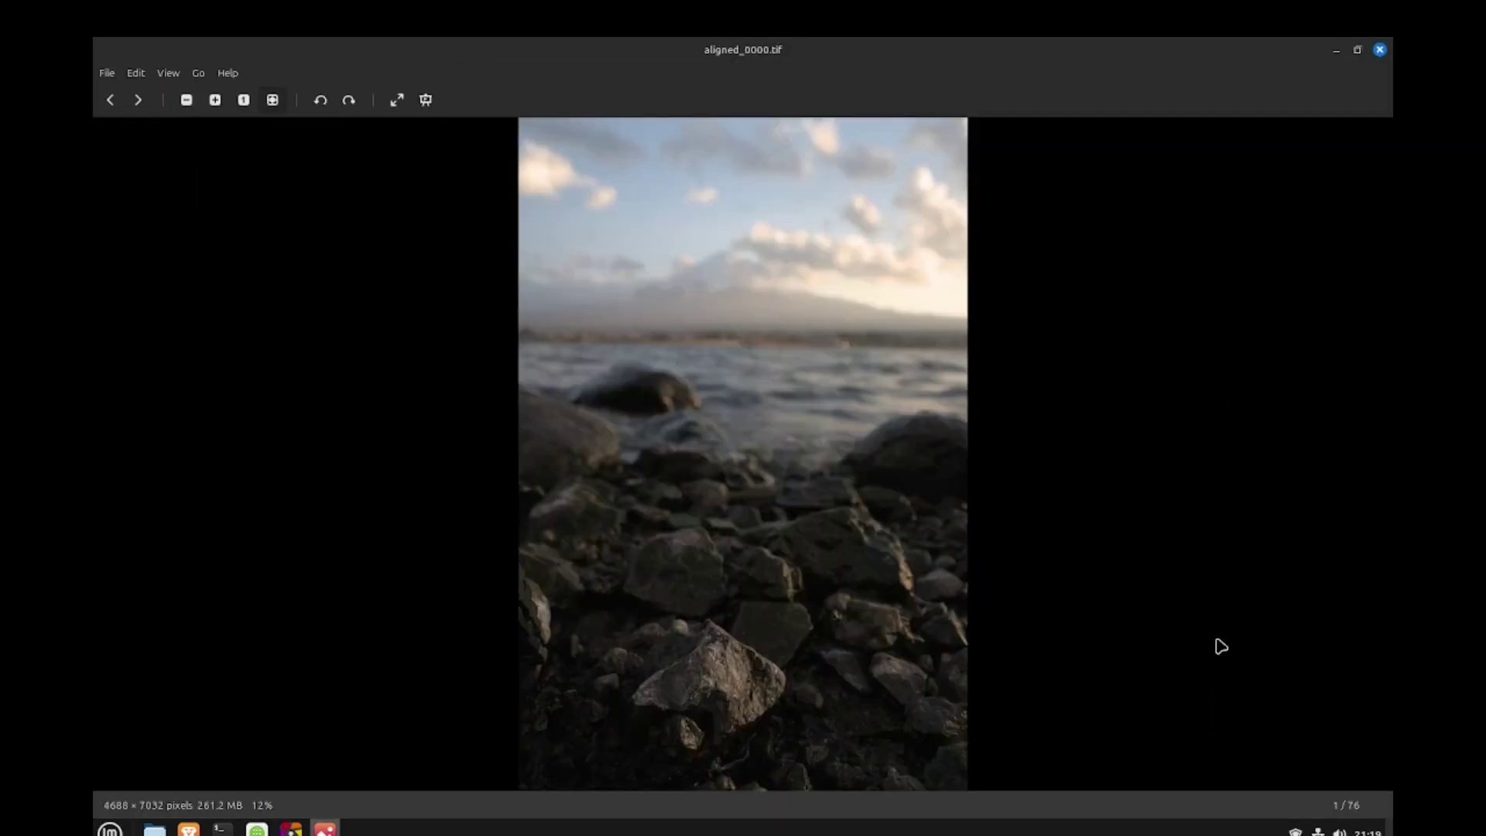
{"action": "key", "text": "Right"}
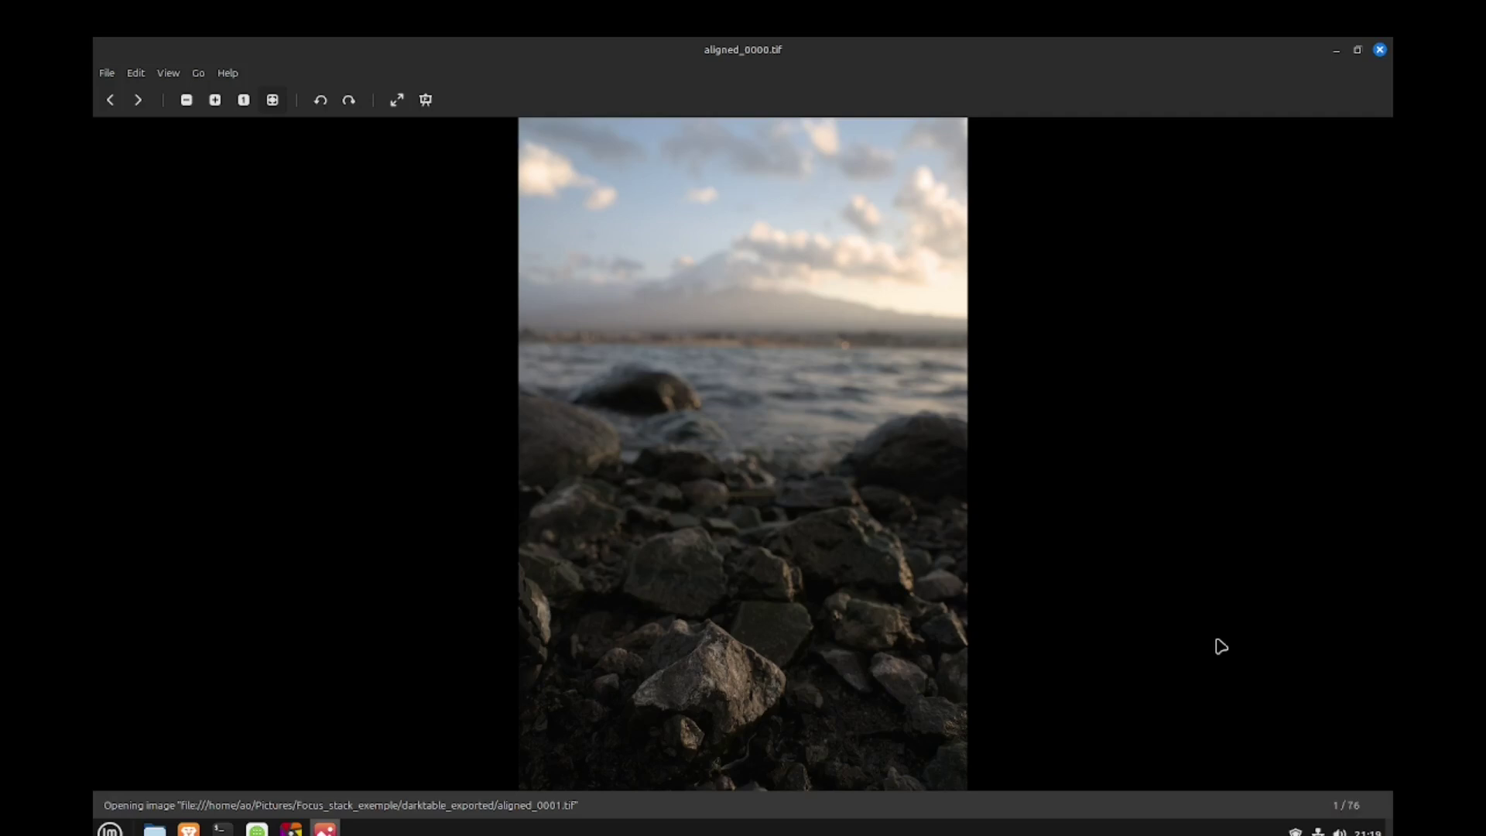
{"action": "key", "text": "Right"}
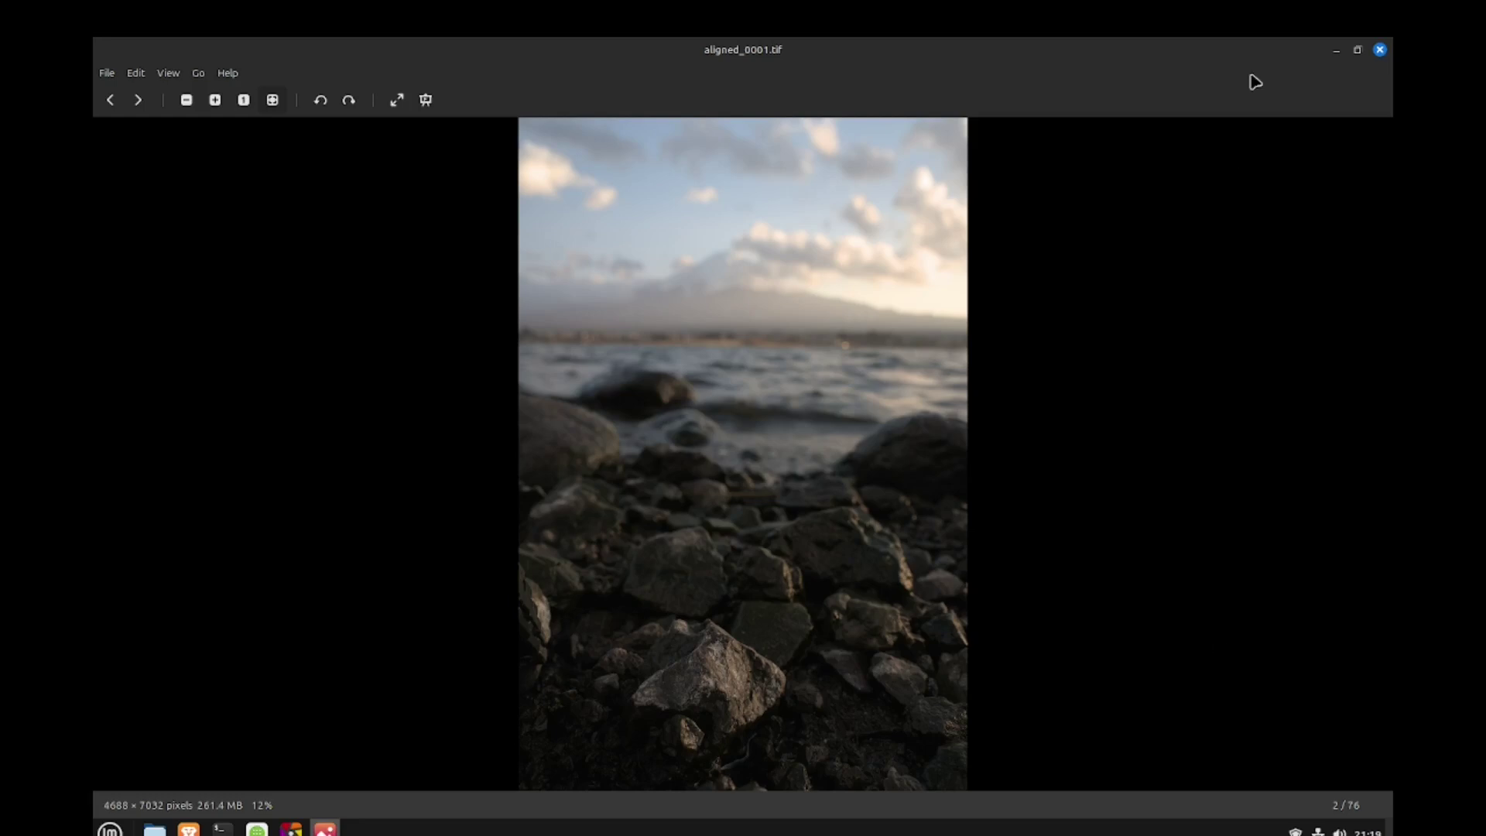
{"action": "left_click", "coordinate": [1380, 50]}
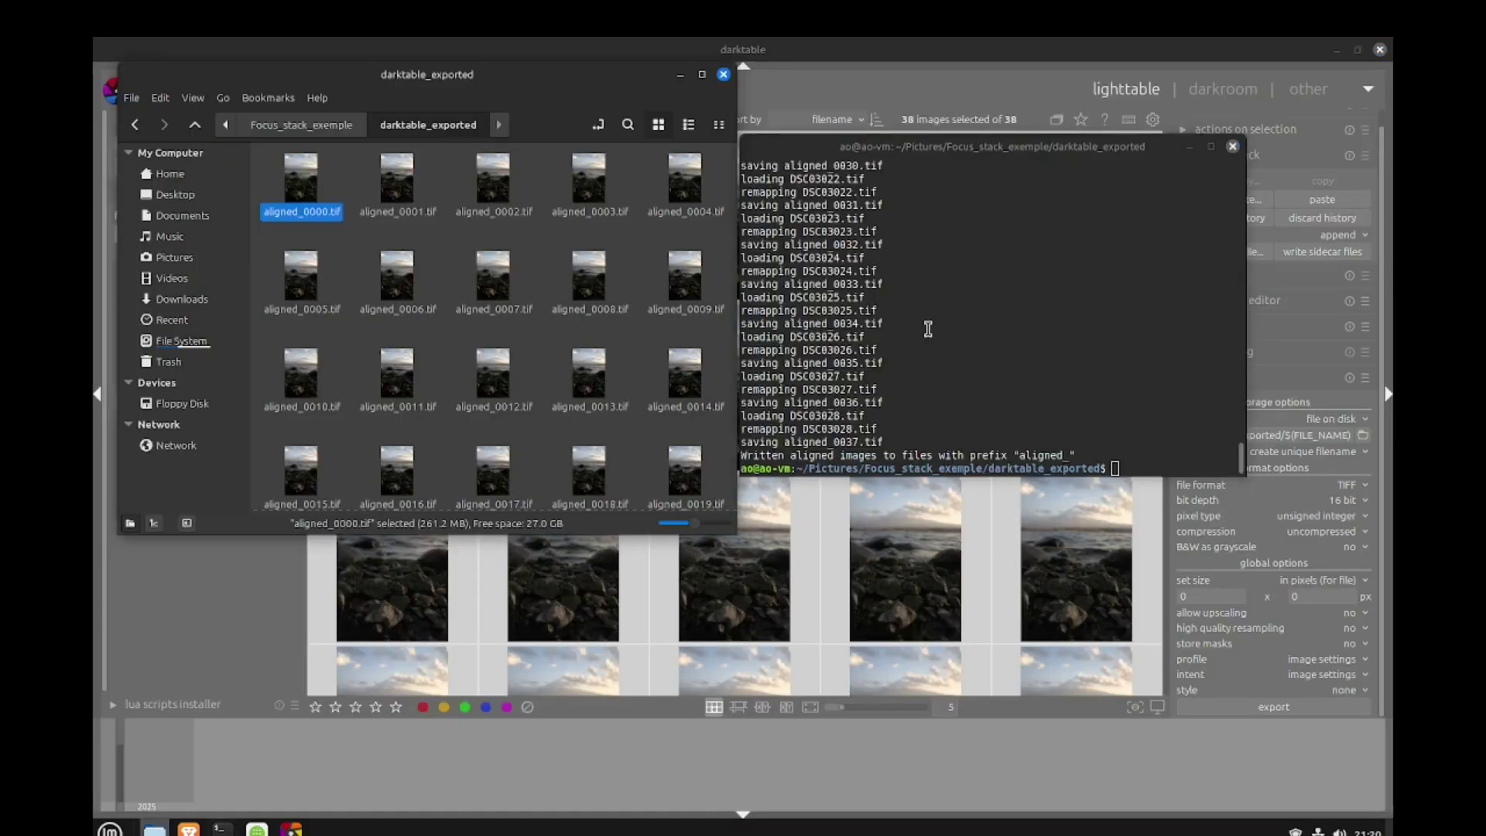
- Run enfuse on aligned_*.tif with contrast-only weighting and --hard-mask, outputting DSC3046-3076.tif
{"action": "left_click", "coordinate": [928, 329]}
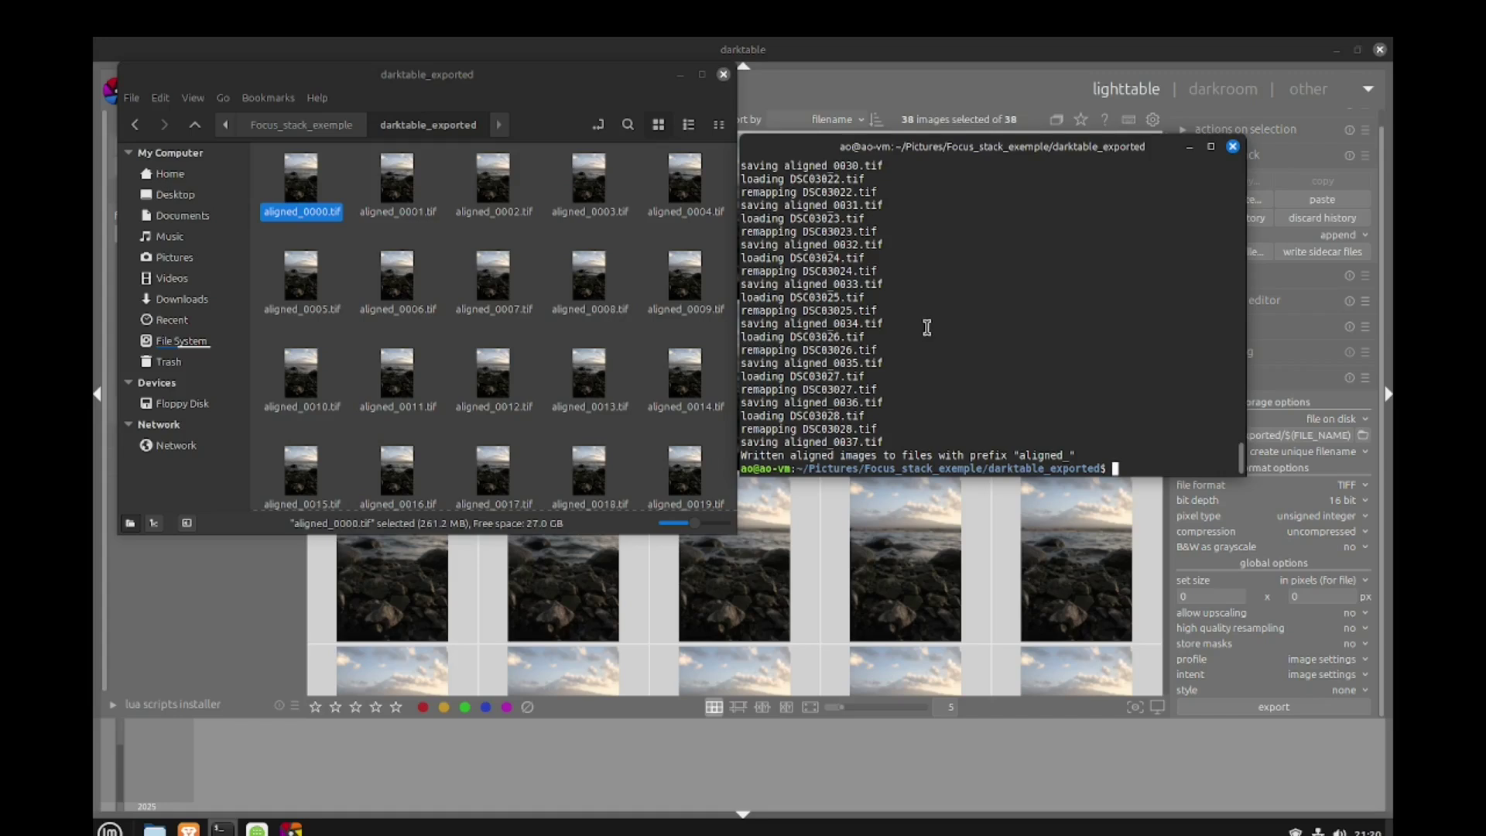
{"action": "type", "text": "enfuse --exposure-weight=0 --saturation-weight=0 --contrast-weight=1 --hard-mask --output=DSC3046-3076.tif aligned_*.tif"}
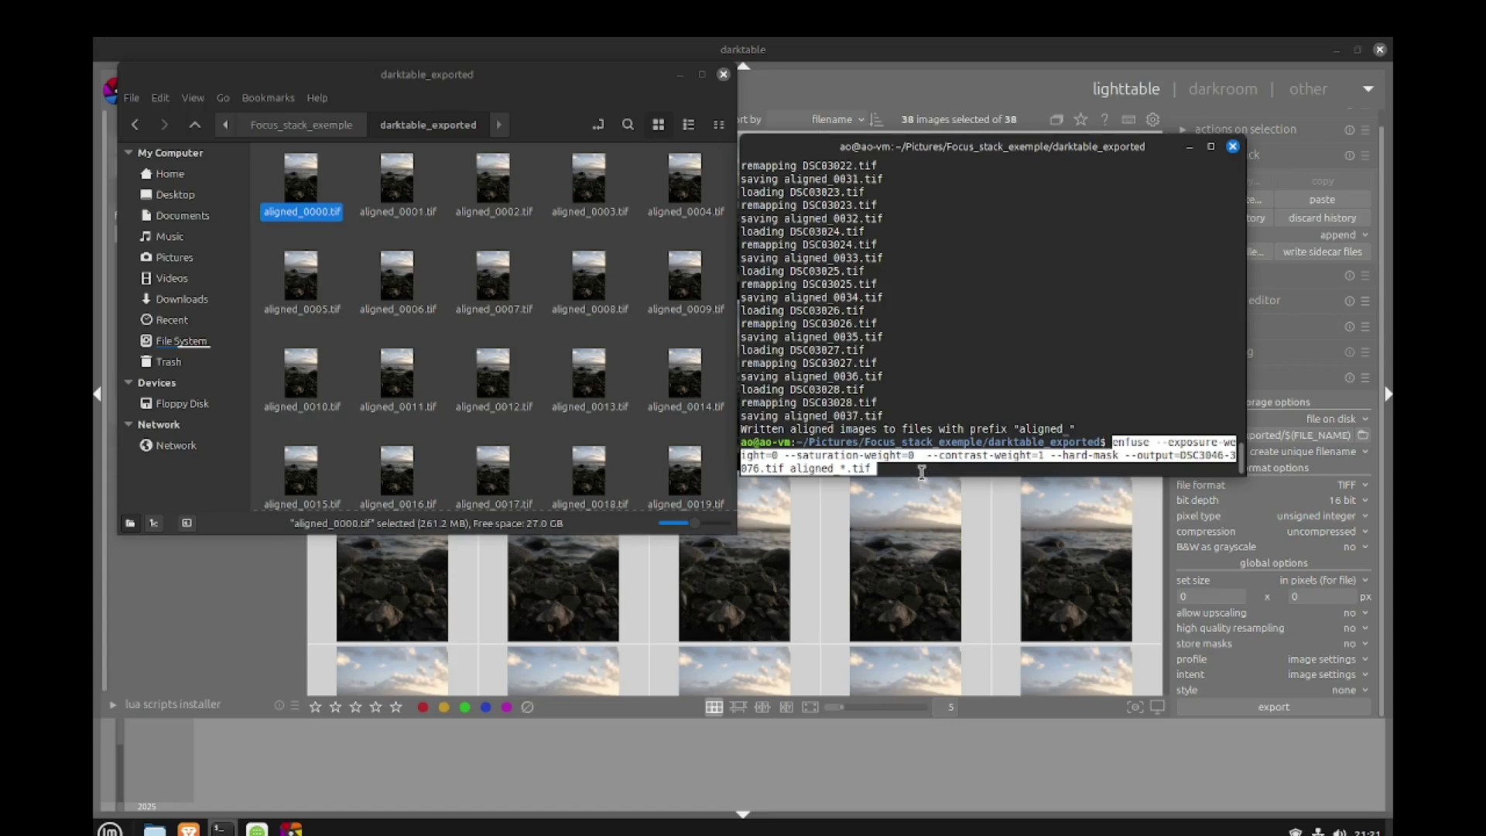
{"action": "left_click_drag", "start_coordinate": [938, 455], "coordinate": [1027, 456]}
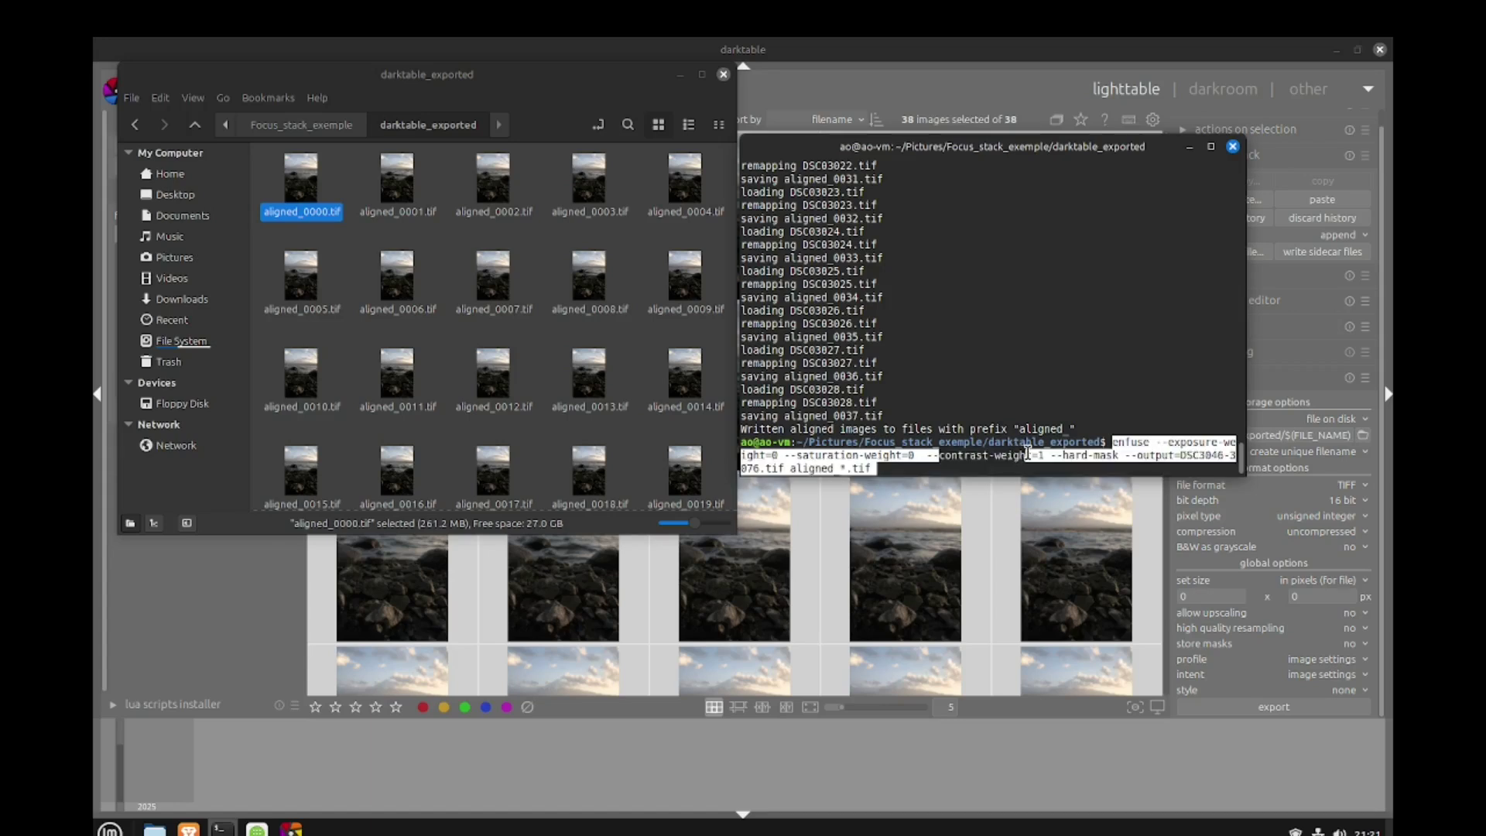
{"action": "left_click", "coordinate": [1008, 458]}
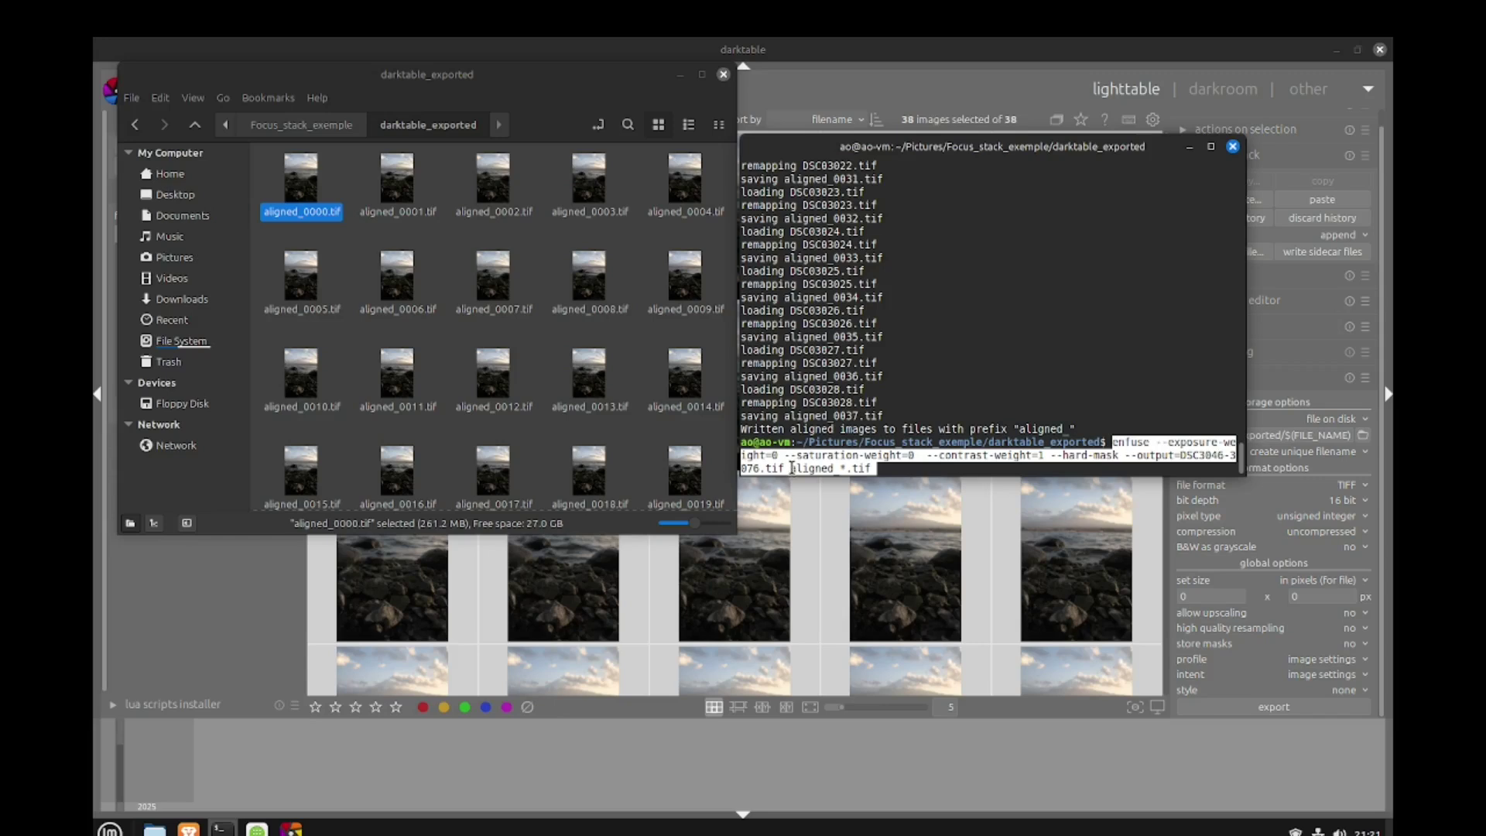
{"action": "left_click_drag", "start_coordinate": [791, 468], "coordinate": [818, 469]}
{"action": "left_click", "coordinate": [844, 468]}
{"action": "key", "text": "Return"}
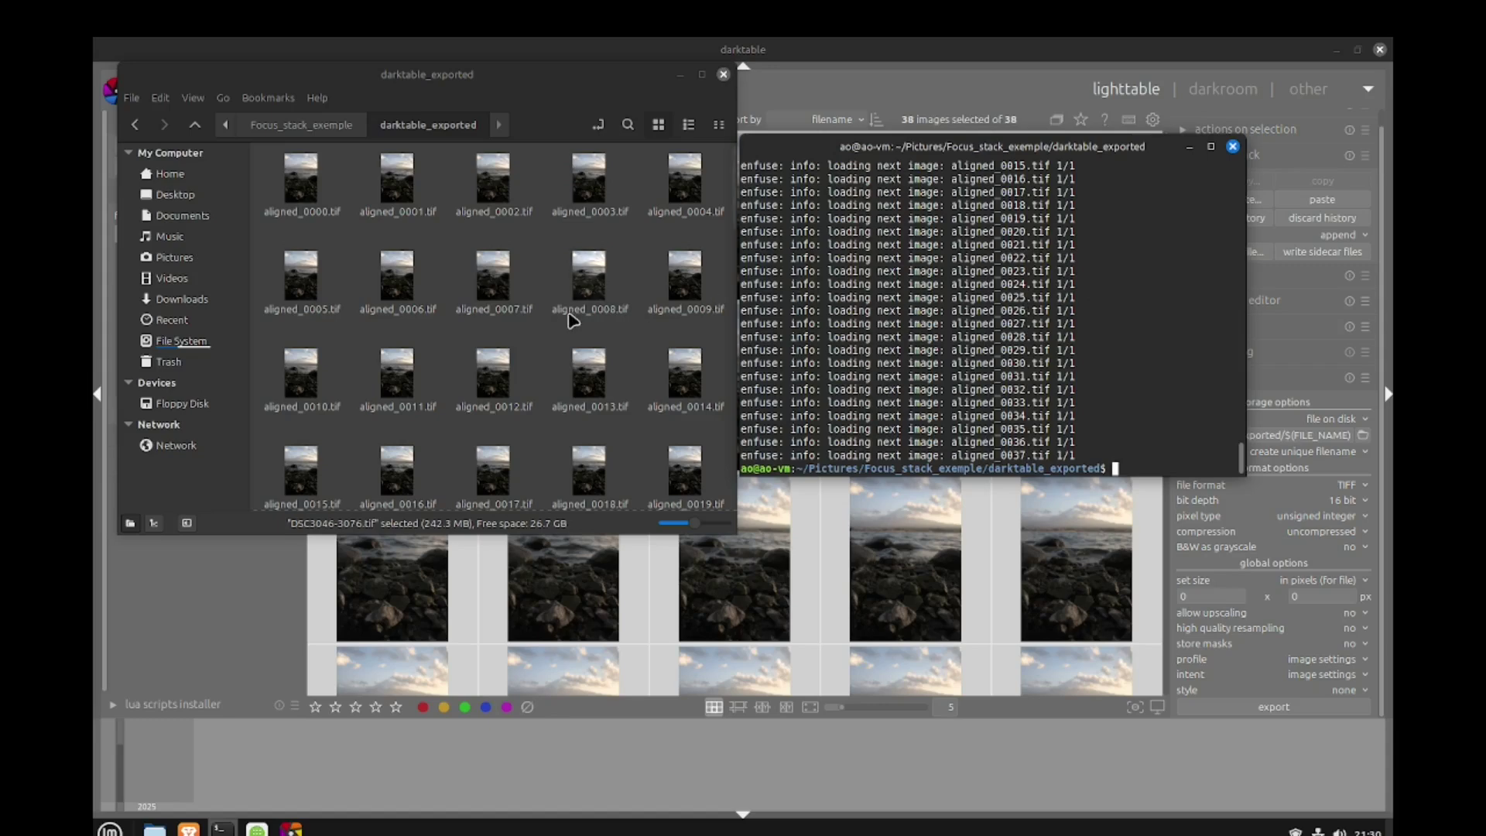
- Open the fused DSC3046-3076.tif from the file list in a maximized Image Viewer
{"action": "scroll", "coordinate": [569, 320], "scroll_direction": "down", "scroll_amount": 2}
{"action": "scroll", "coordinate": [571, 317], "scroll_direction": "down", "scroll_amount": 10}
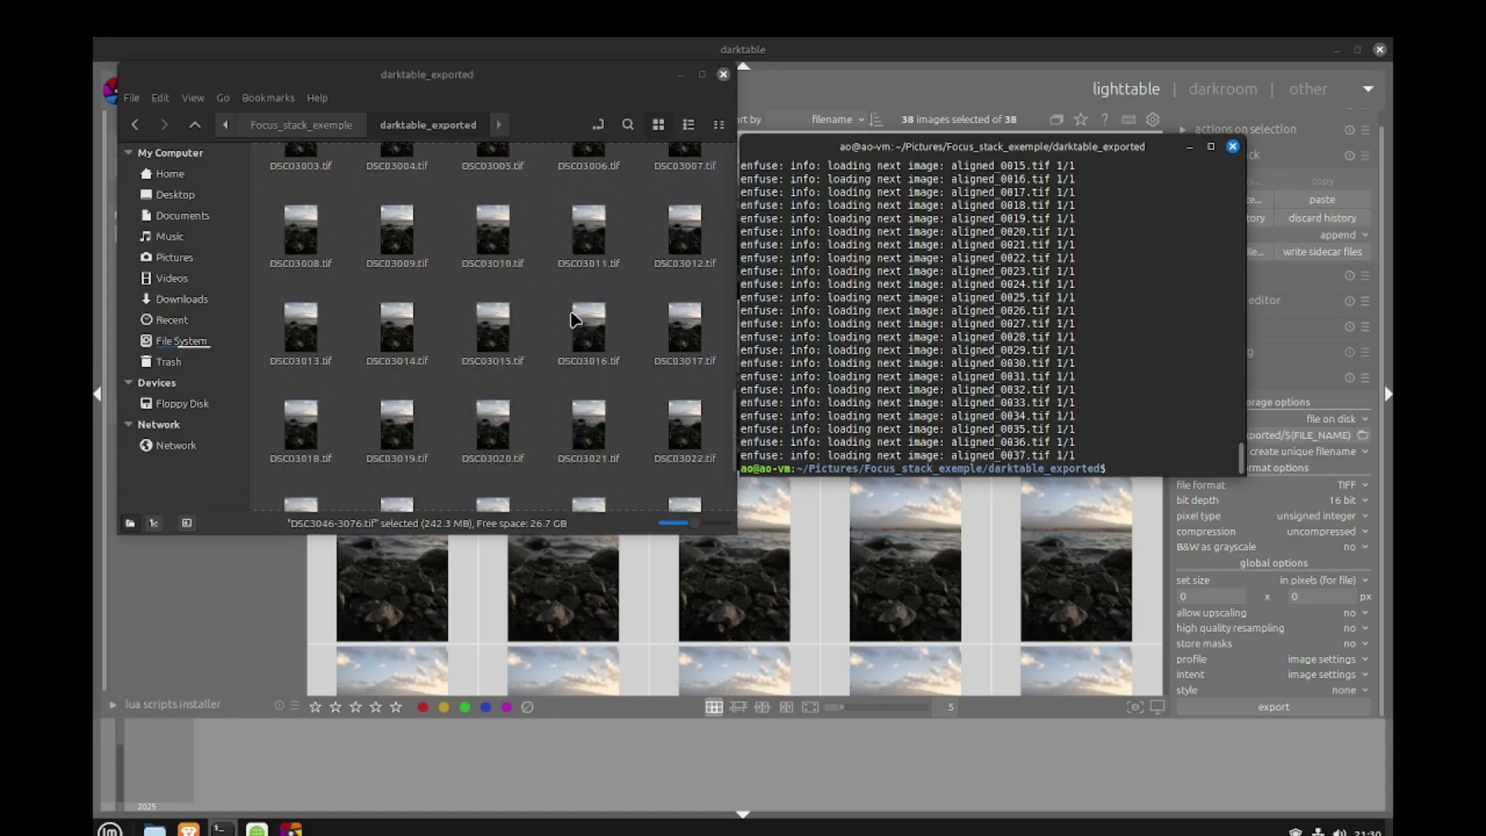
{"action": "left_click", "coordinate": [497, 459]}
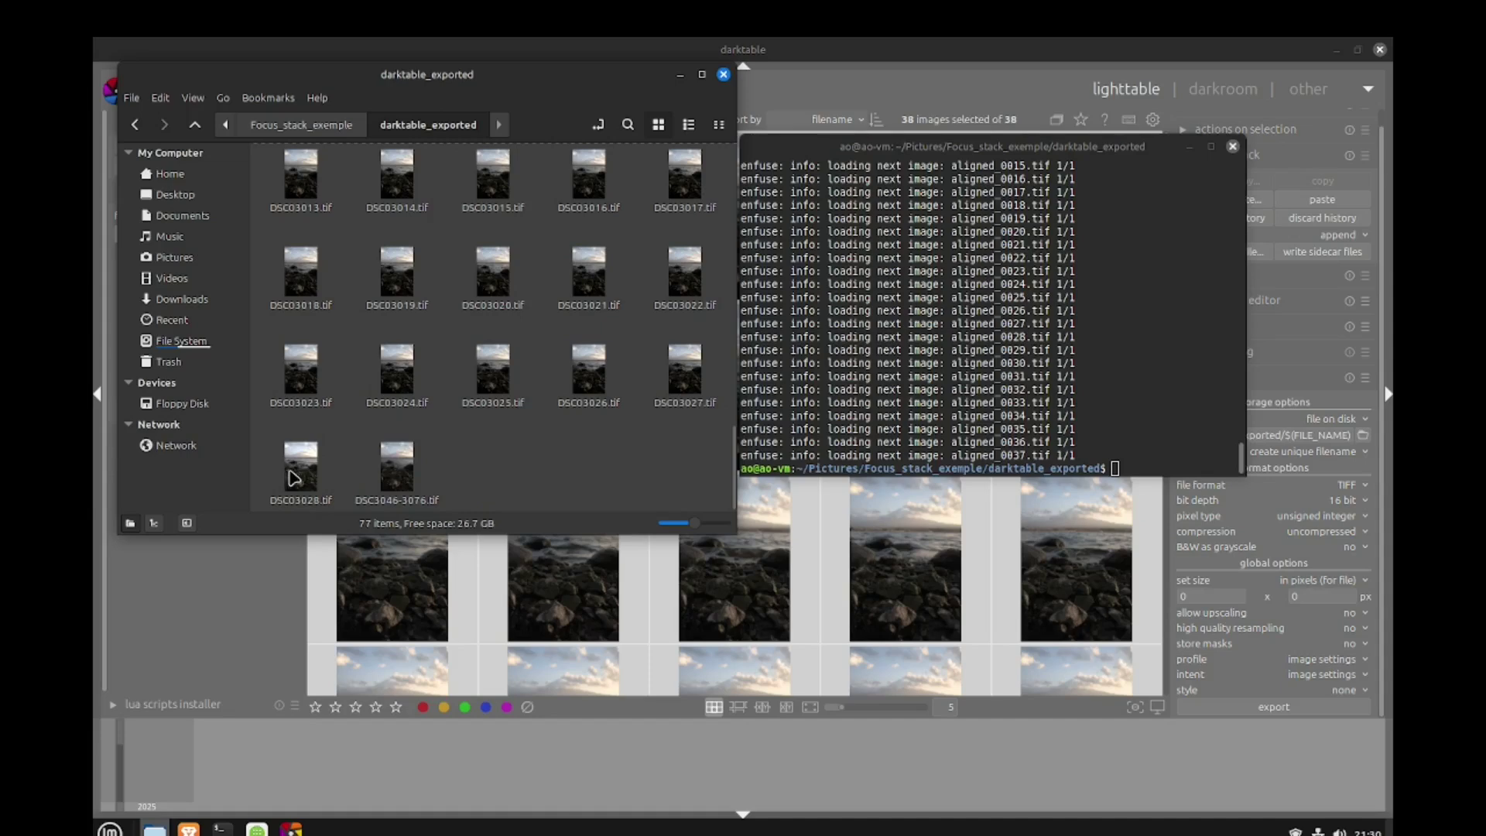
{"action": "left_click", "coordinate": [414, 472]}
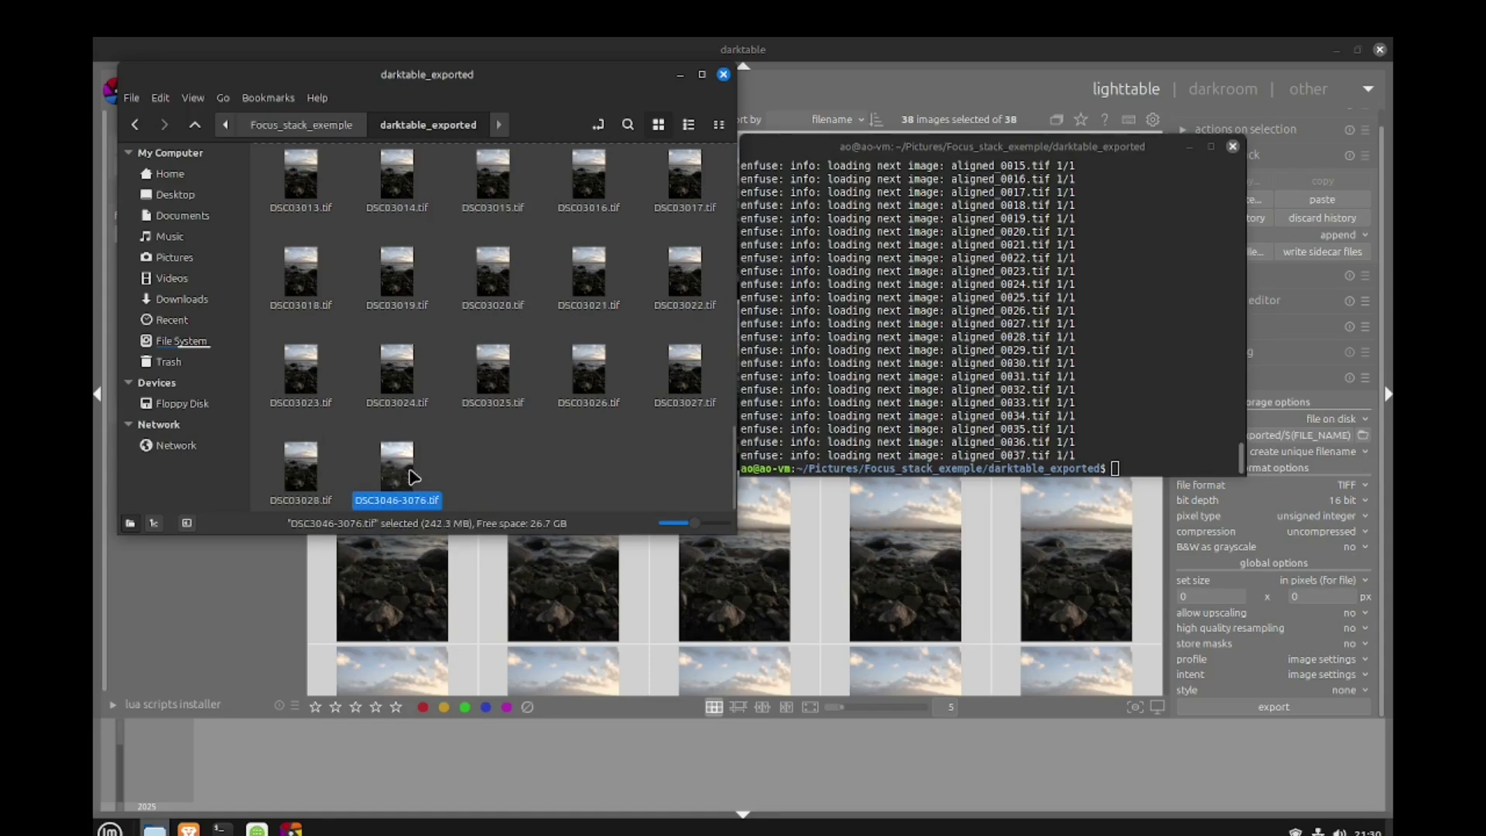
{"action": "double_click", "coordinate": [412, 468]}
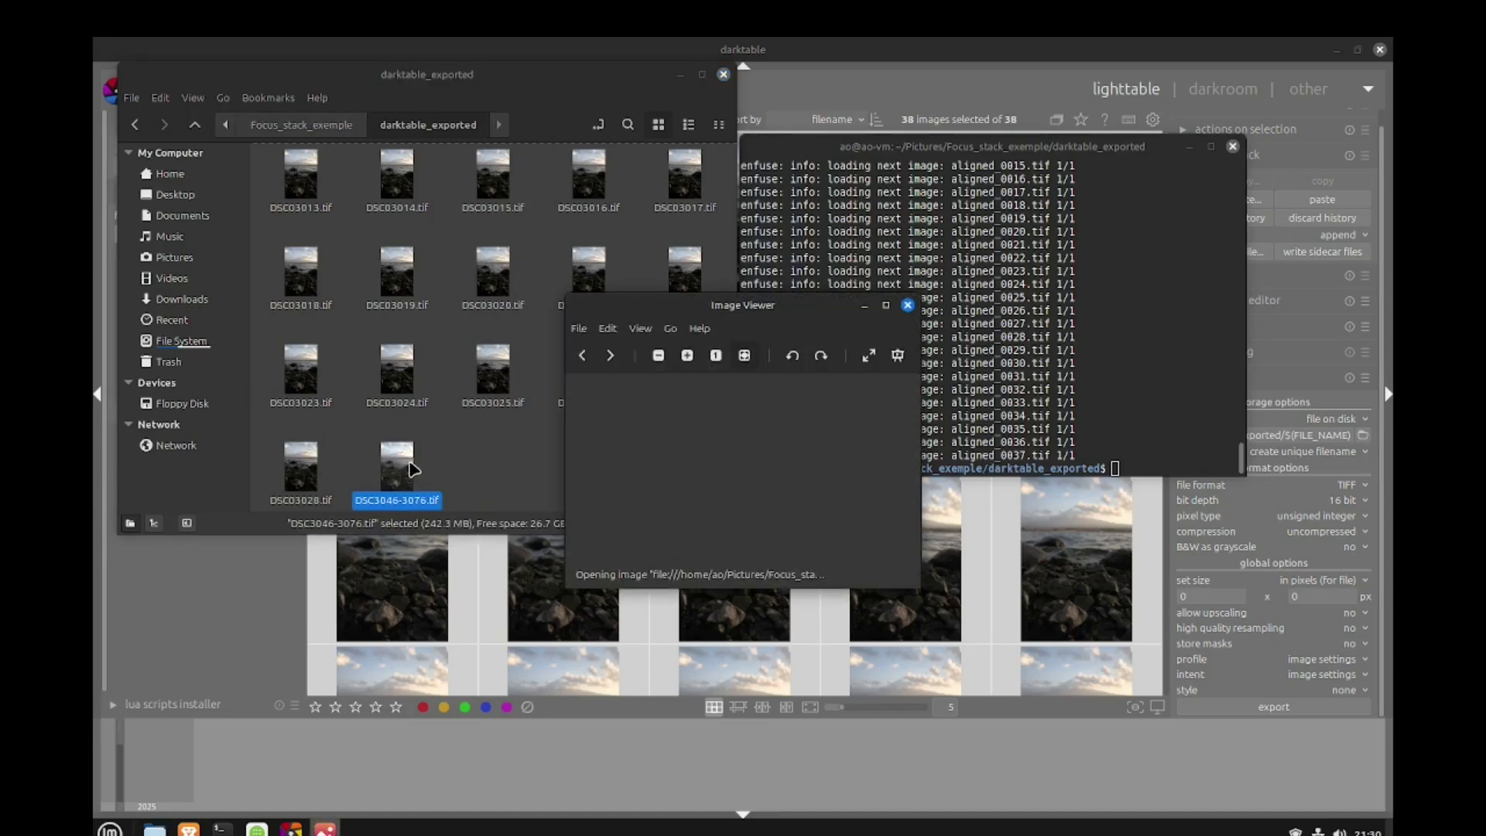
{"action": "left_click", "coordinate": [884, 310]}
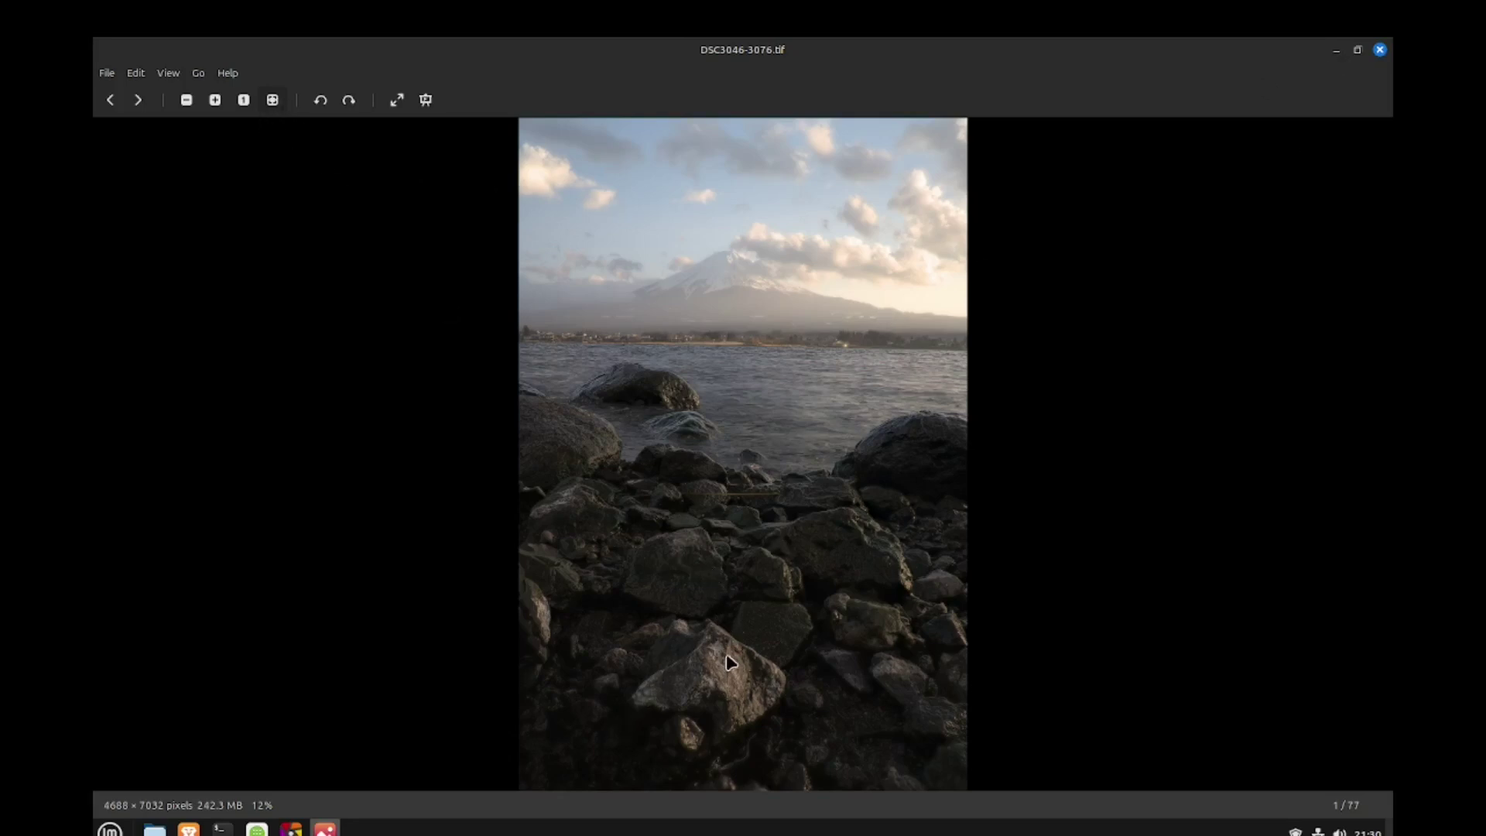
{"action": "left_click", "coordinate": [215, 100]}
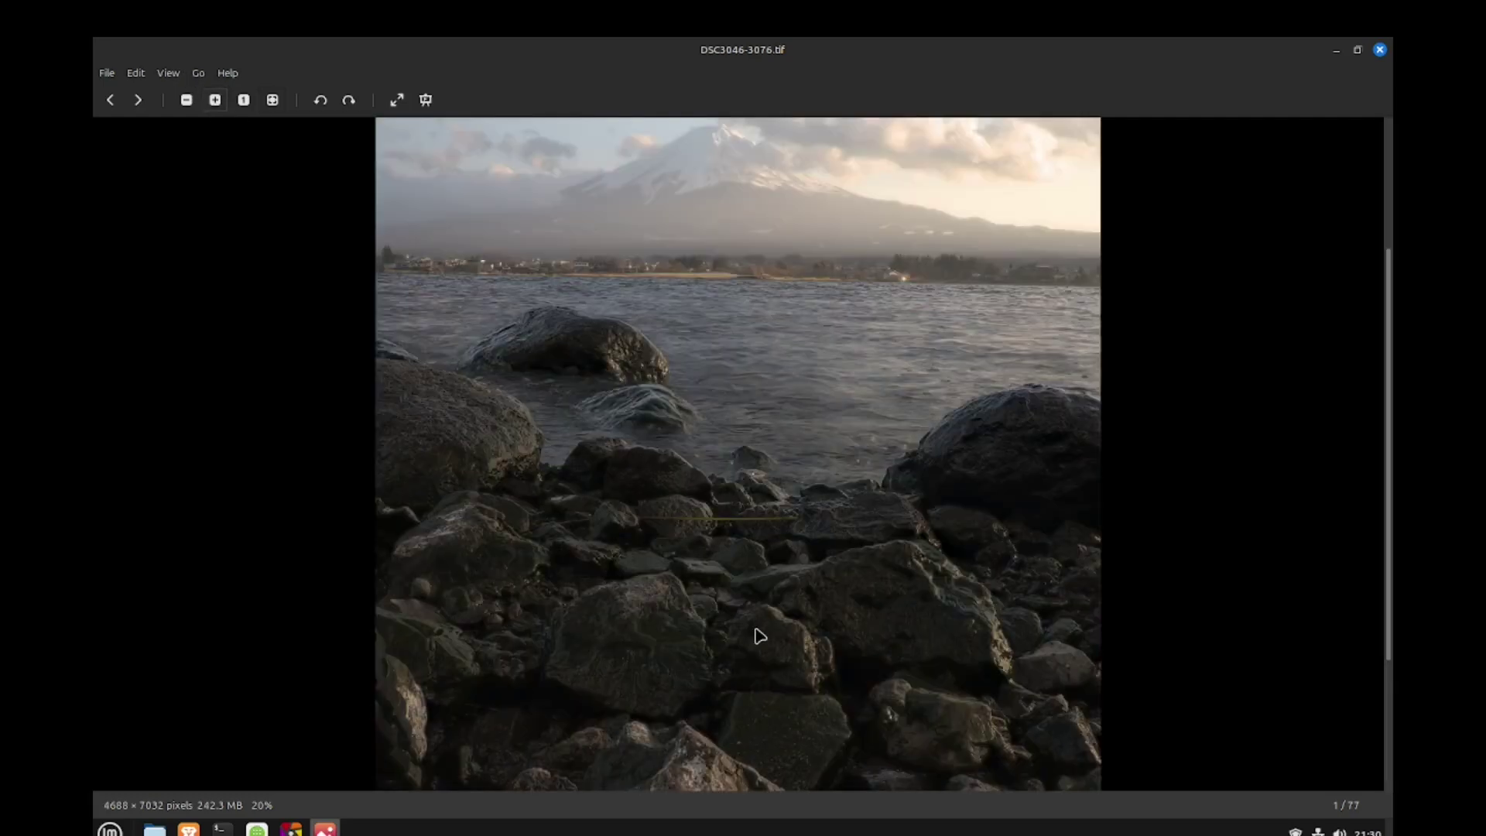
{"action": "scroll", "coordinate": [756, 629], "scroll_direction": "up", "scroll_amount": 3}
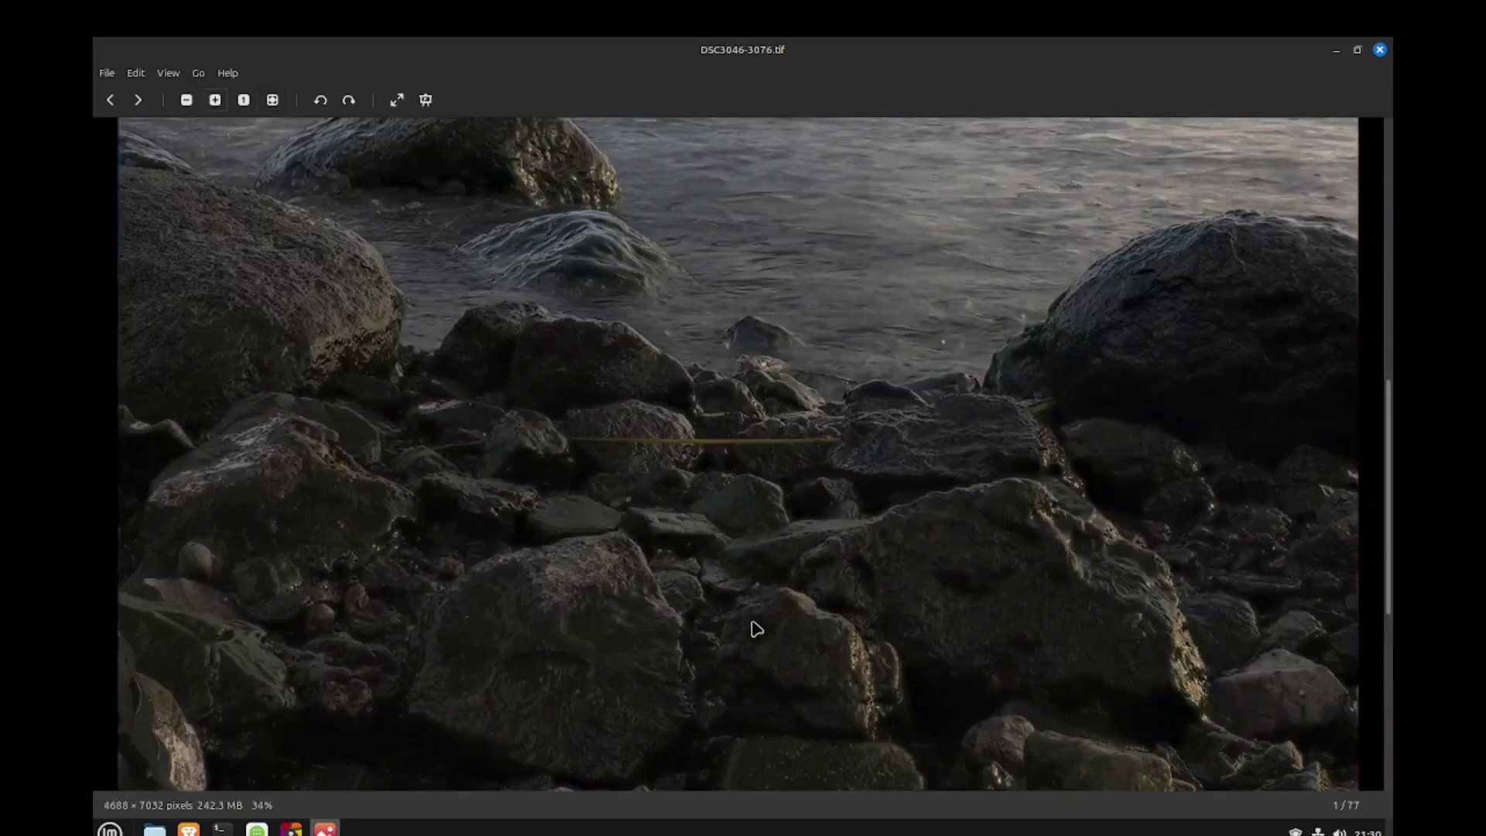
{"action": "left_click_drag", "start_coordinate": [757, 628], "coordinate": [796, 592]}
{"action": "scroll", "coordinate": [793, 402], "scroll_direction": "up", "scroll_amount": 5}
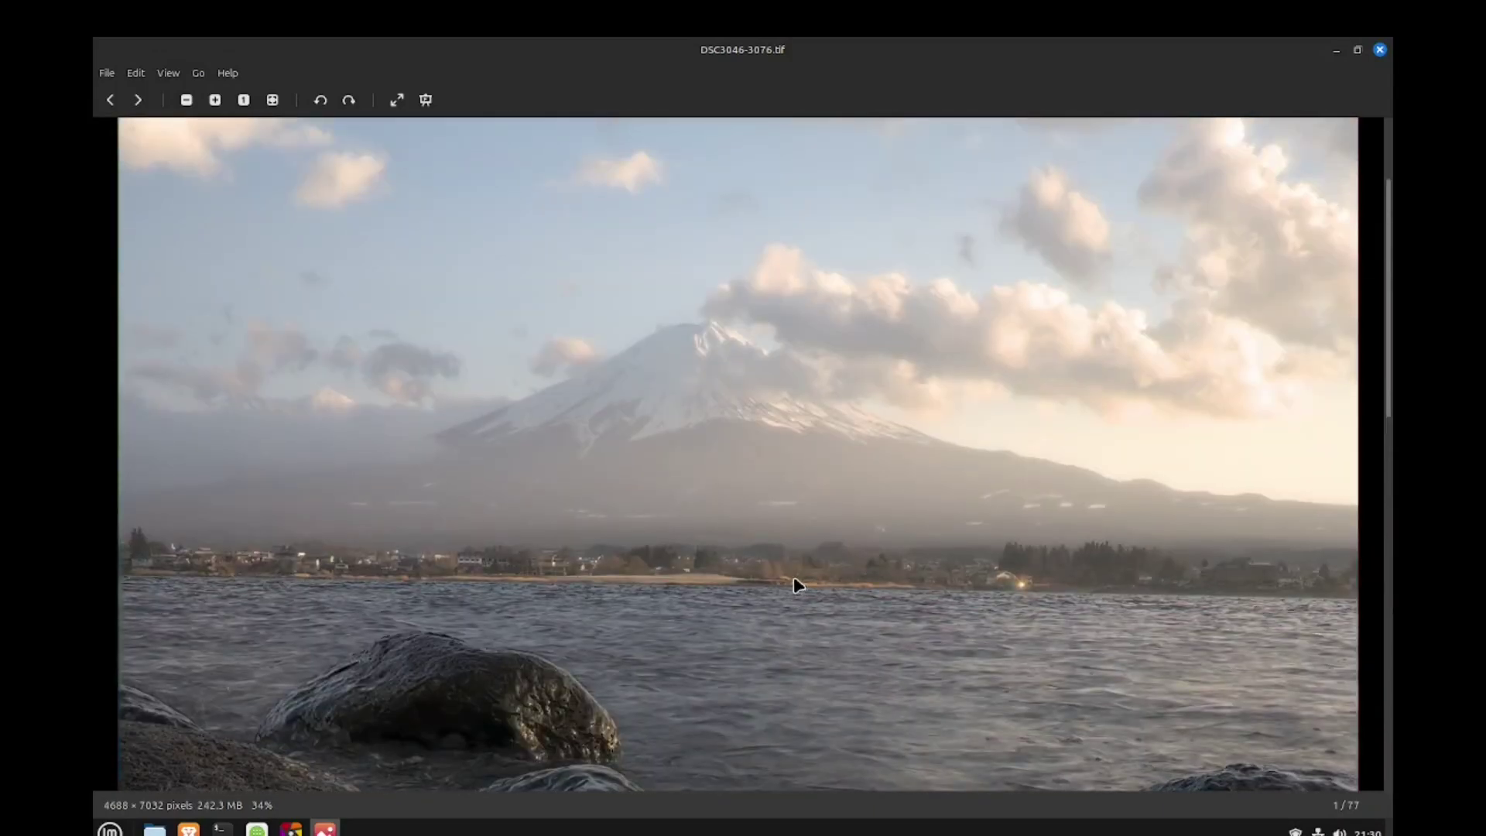
{"action": "scroll", "coordinate": [806, 538], "scroll_direction": "down", "scroll_amount": 10}
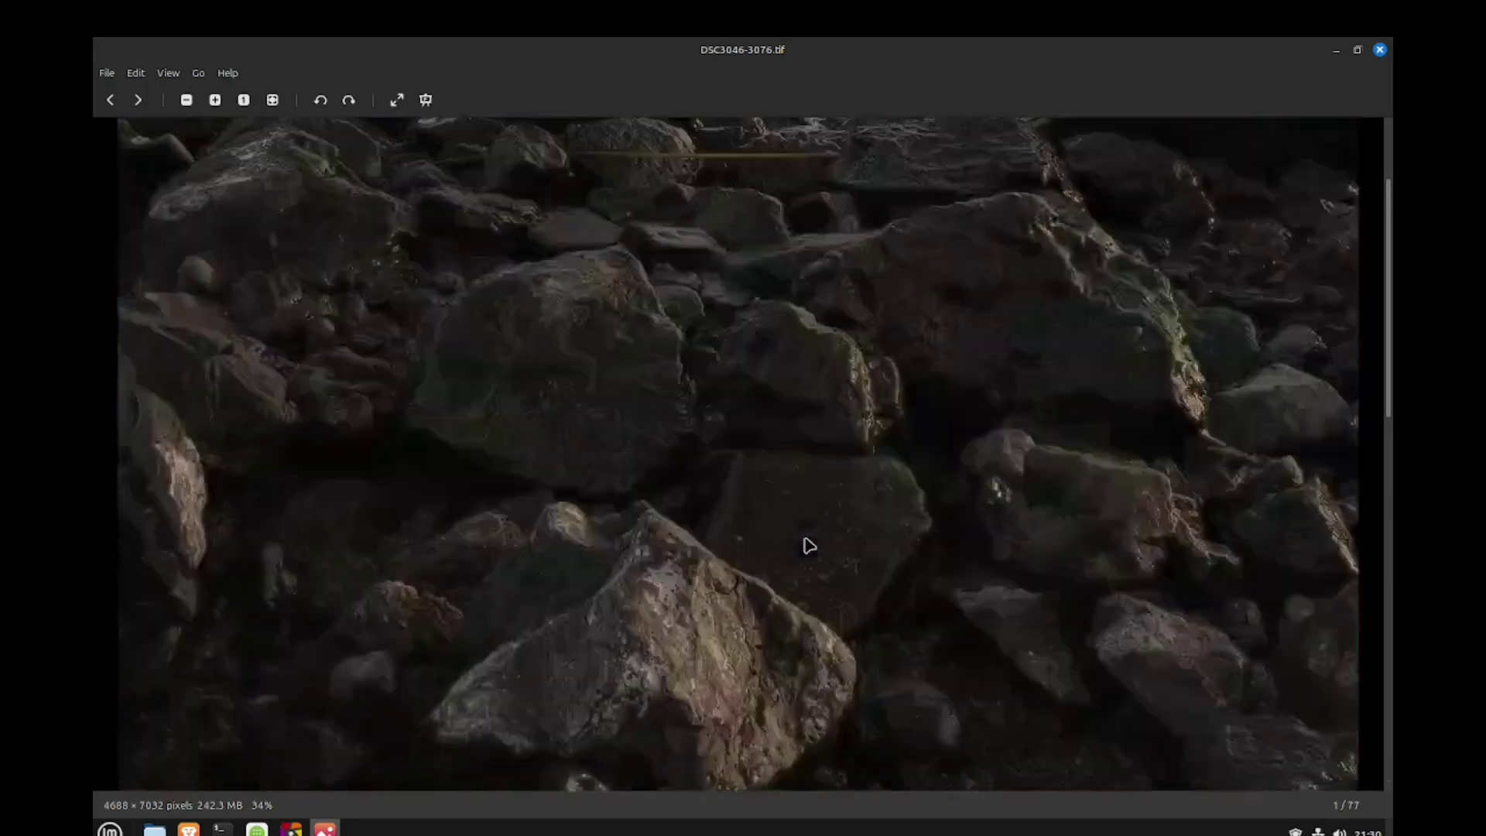
{"action": "scroll", "coordinate": [805, 531], "scroll_direction": "up", "scroll_amount": 8}
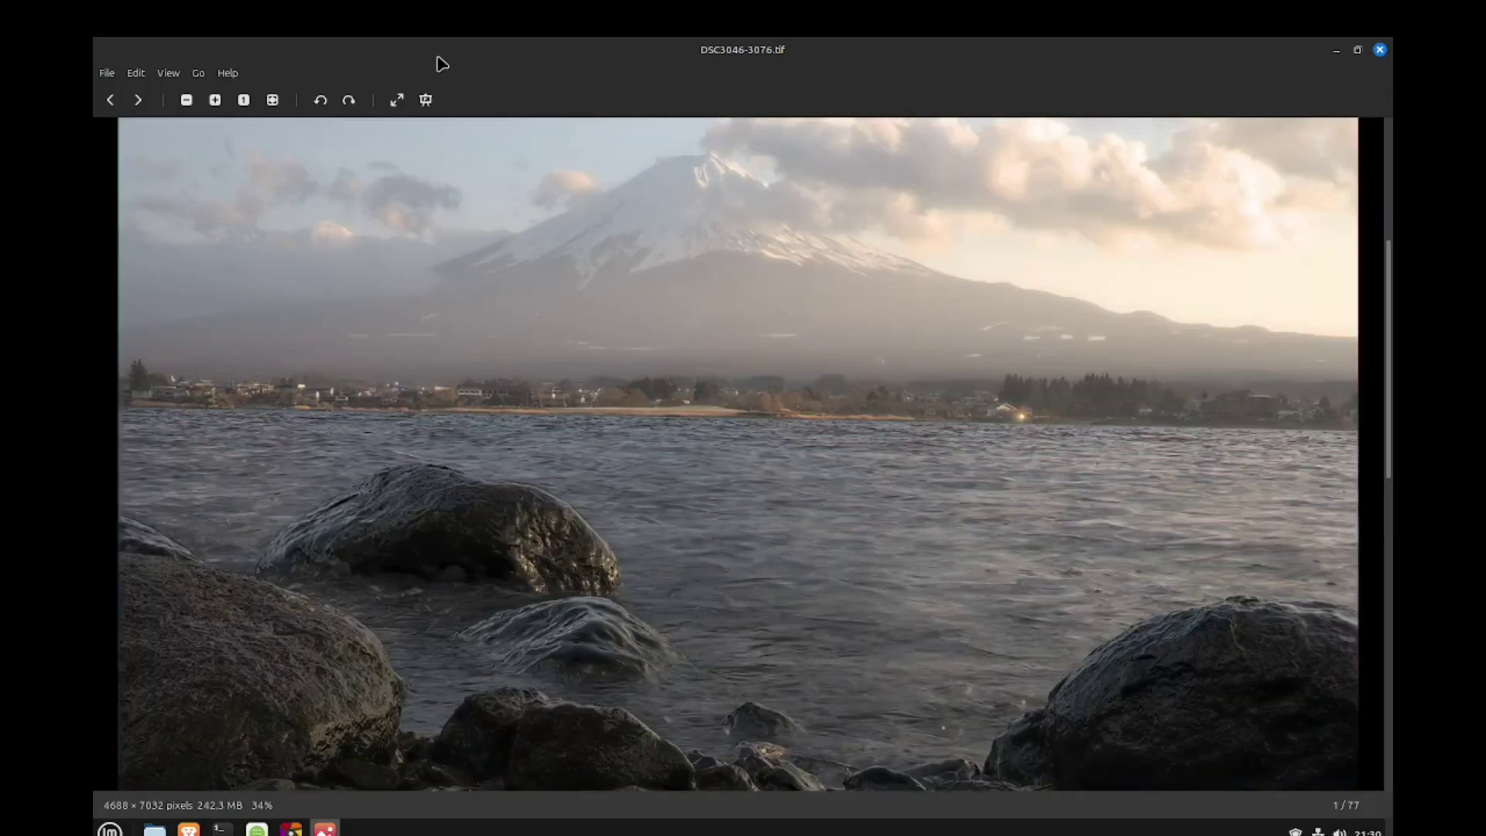
{"action": "left_click", "coordinate": [186, 100]}
{"action": "left_click", "coordinate": [187, 100]}
{"action": "left_click", "coordinate": [187, 100]}
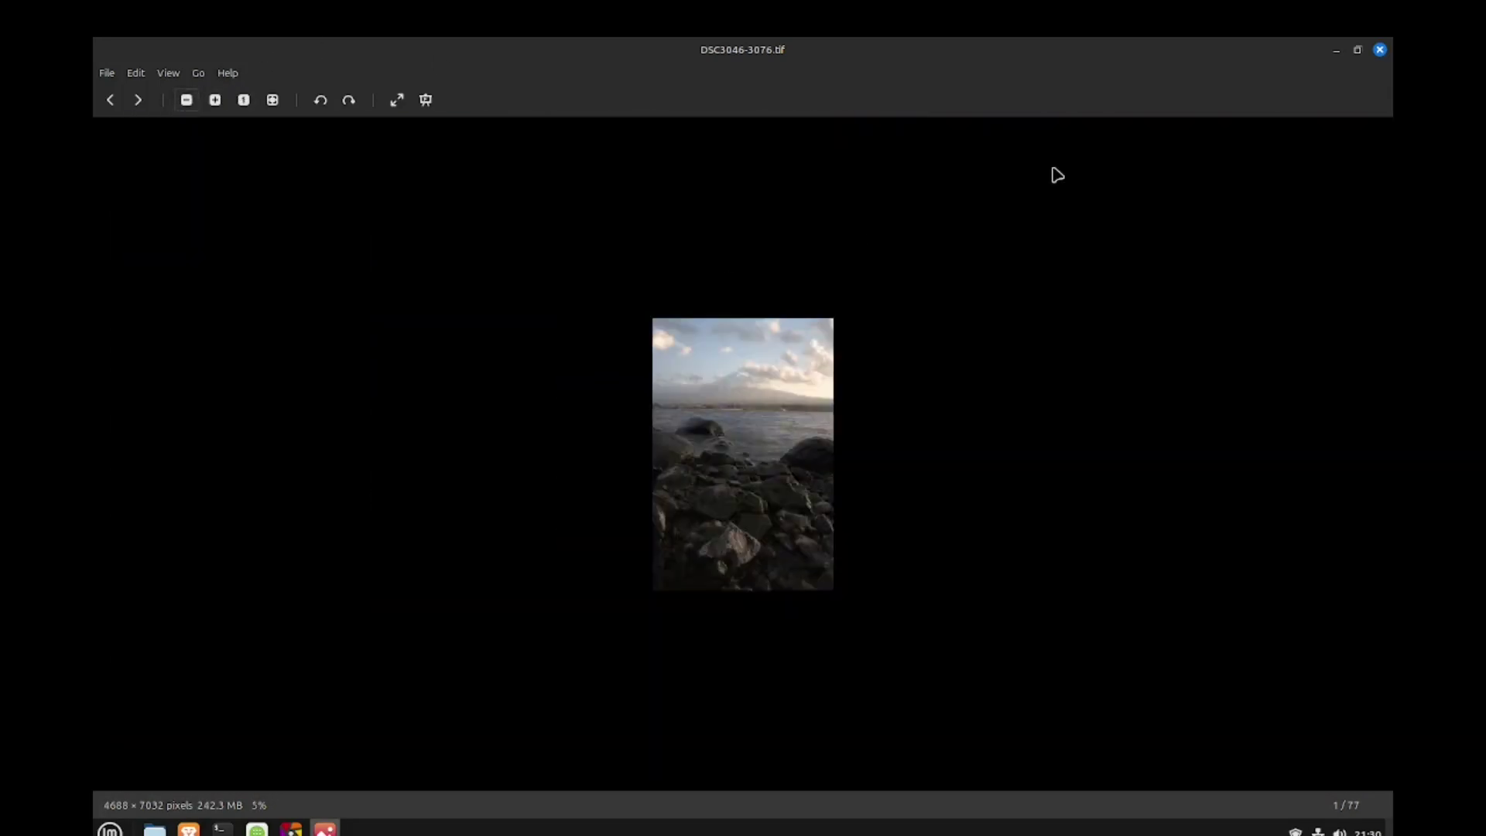
- Close the Image Viewer to return to the darktable_exported folder listing
{"action": "left_click", "coordinate": [1381, 49]}
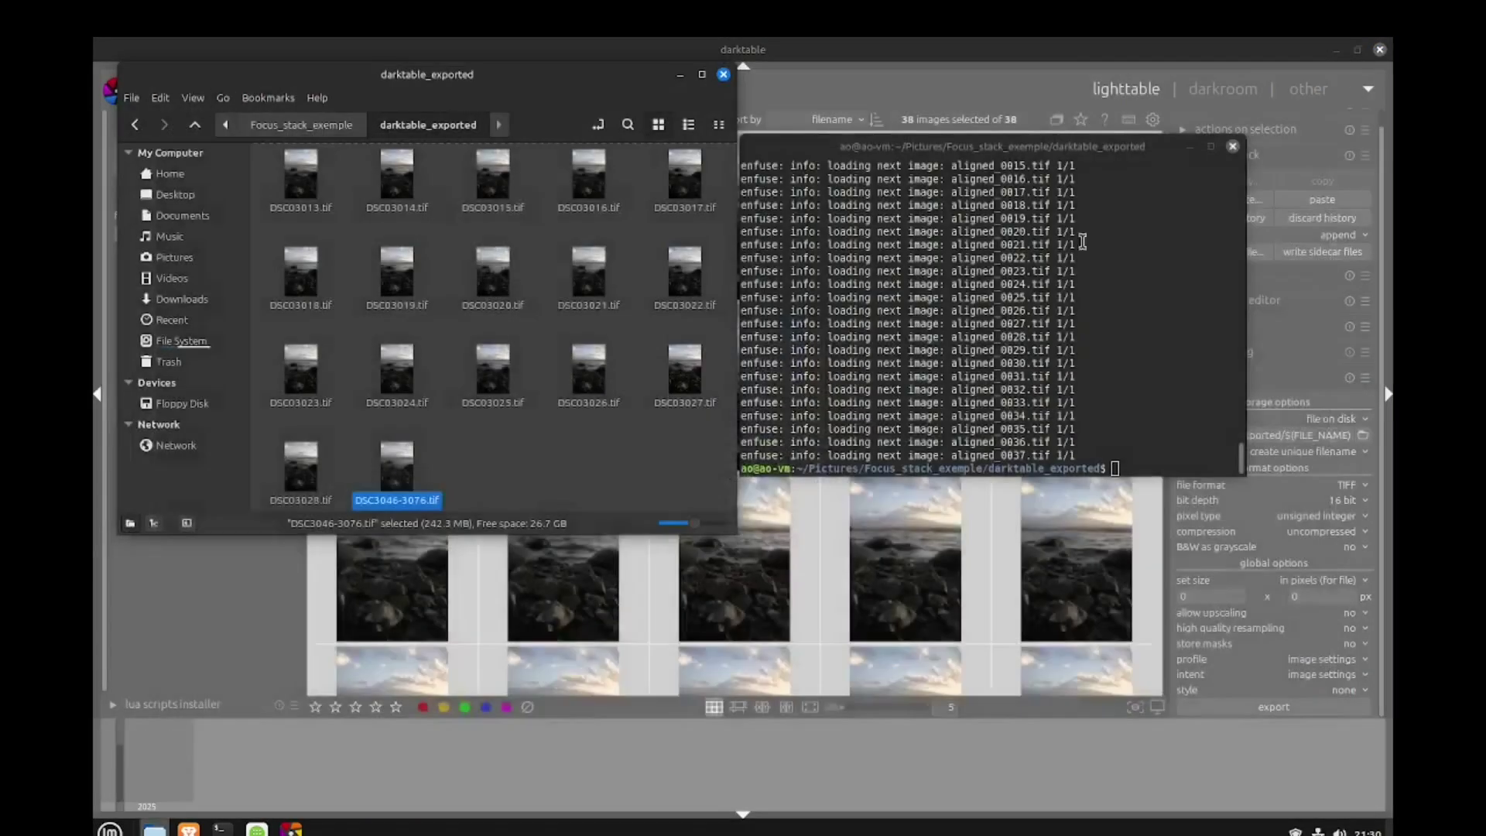